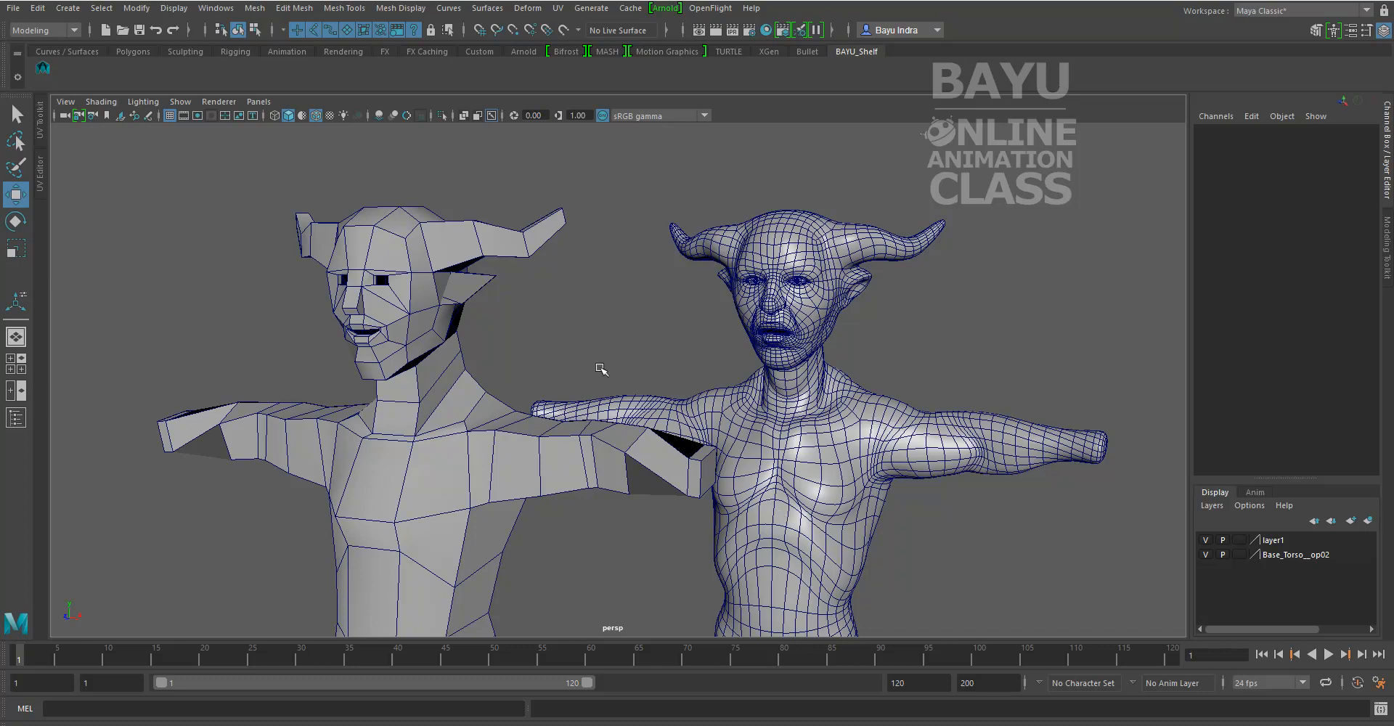
- Display the scene as wireframe in the side view, framing both torso models in full
alt+middle_drag(648, 502, 666, 506)
alt+middle_drag(555, 504, 554, 490)
key(space)
click(626, 441)
drag(626, 441, 685, 443)
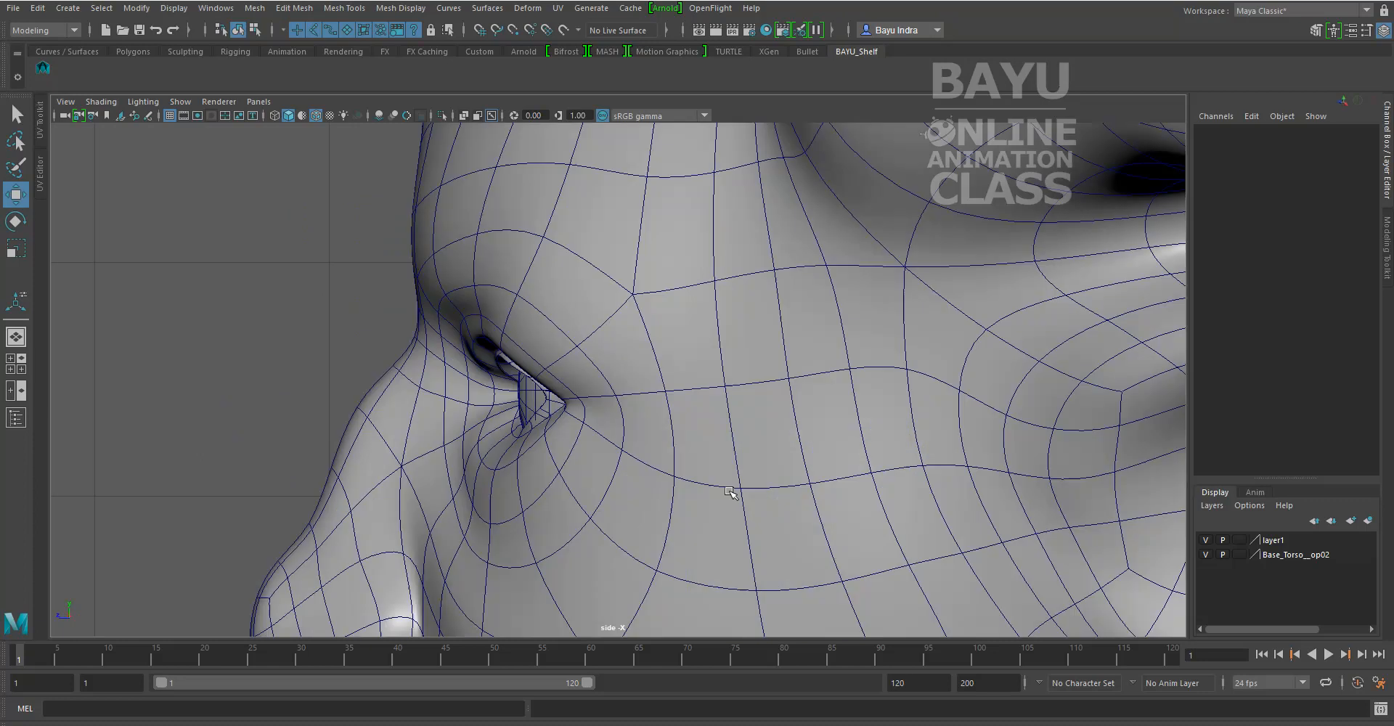
scroll(661, 464, down, 2)
scroll(660, 463, down, 5)
alt+middle_drag(560, 491, 861, 408)
scroll(861, 408, down, 2)
alt+middle_drag(786, 500, 785, 363)
scroll(783, 378, down, 2)
alt+middle_drag(778, 476, 753, 420)
key(4)
scroll(712, 430, down, 1)
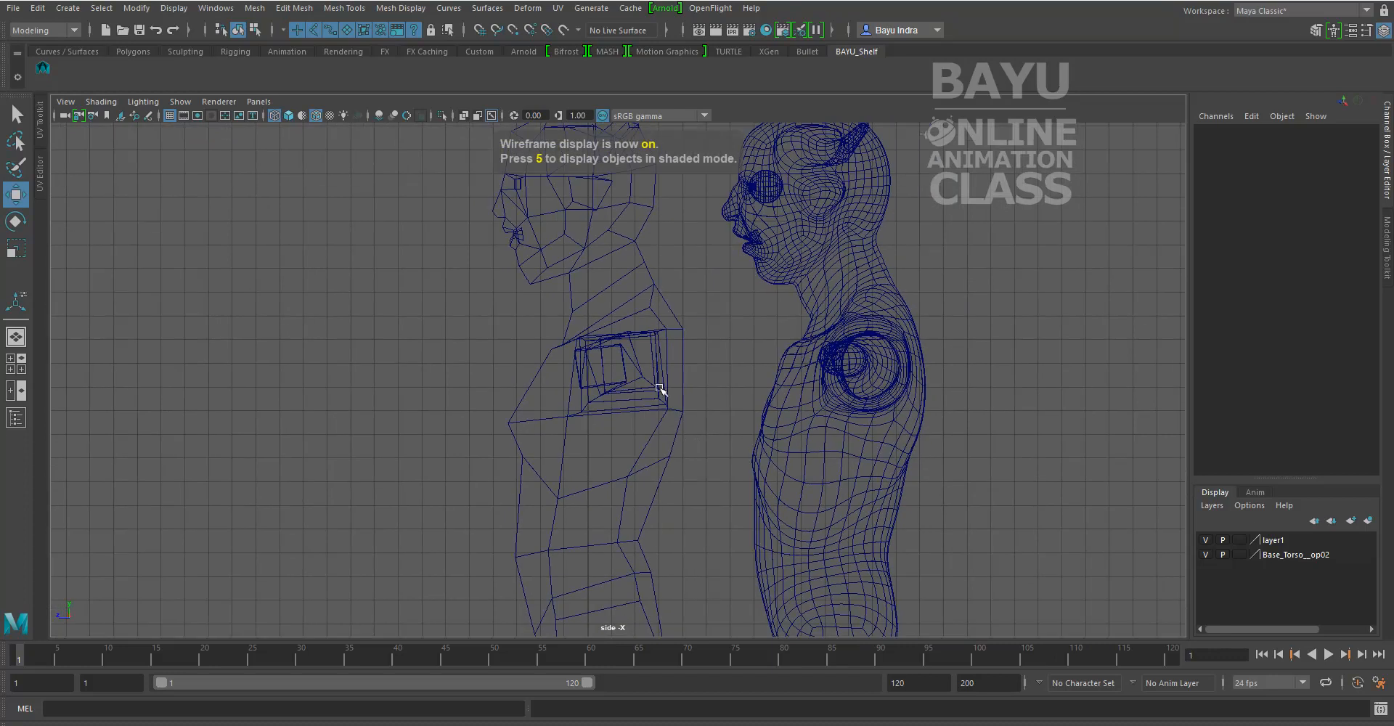
scroll(658, 378, down, 3)
alt+middle_drag(691, 412, 679, 414)
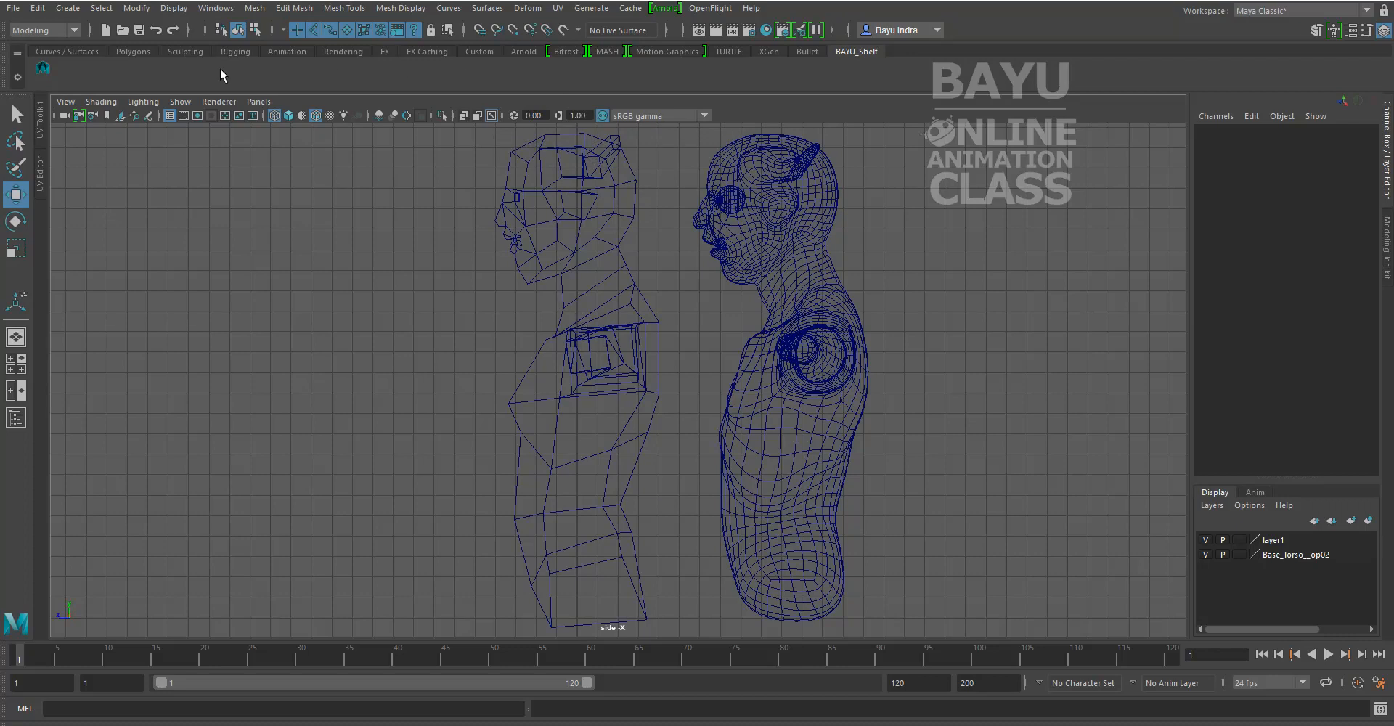
- Switch to the Rigging menu set and start the Create Joints tool, reviewing its settings
click(76, 30)
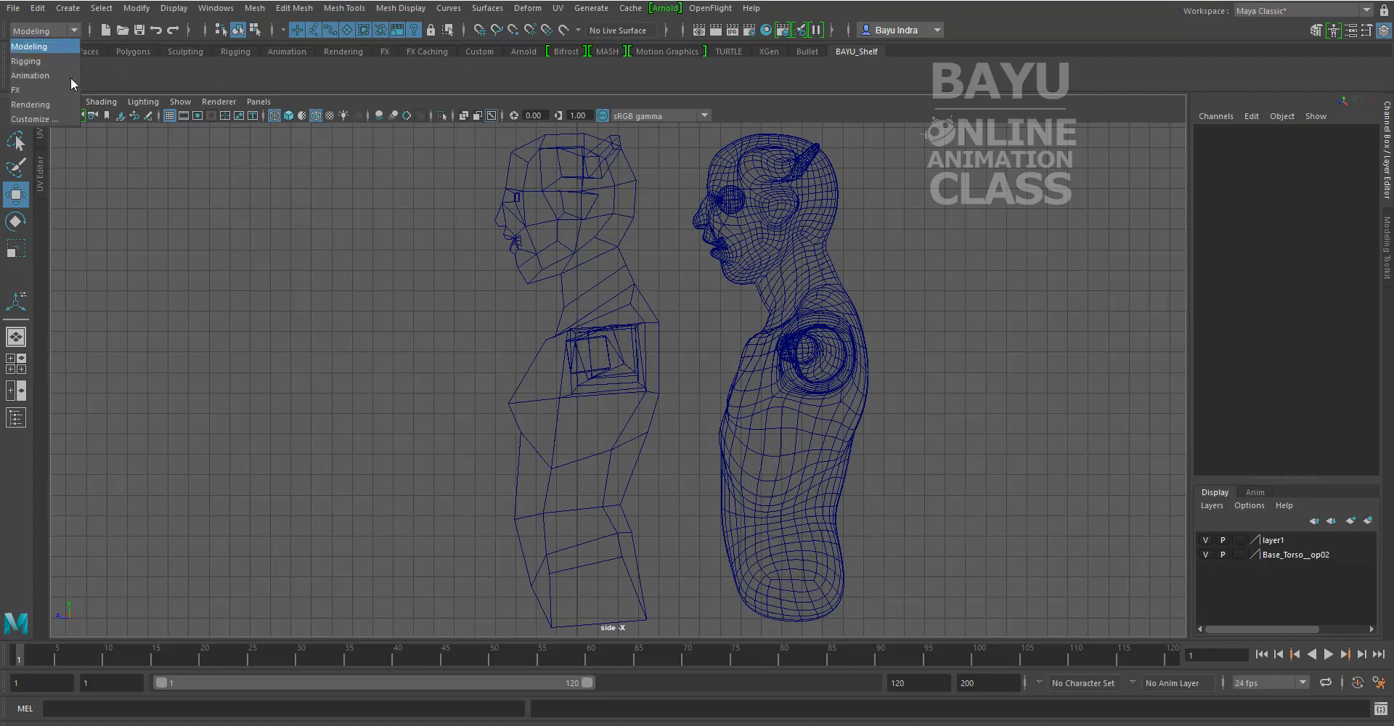
click(29, 61)
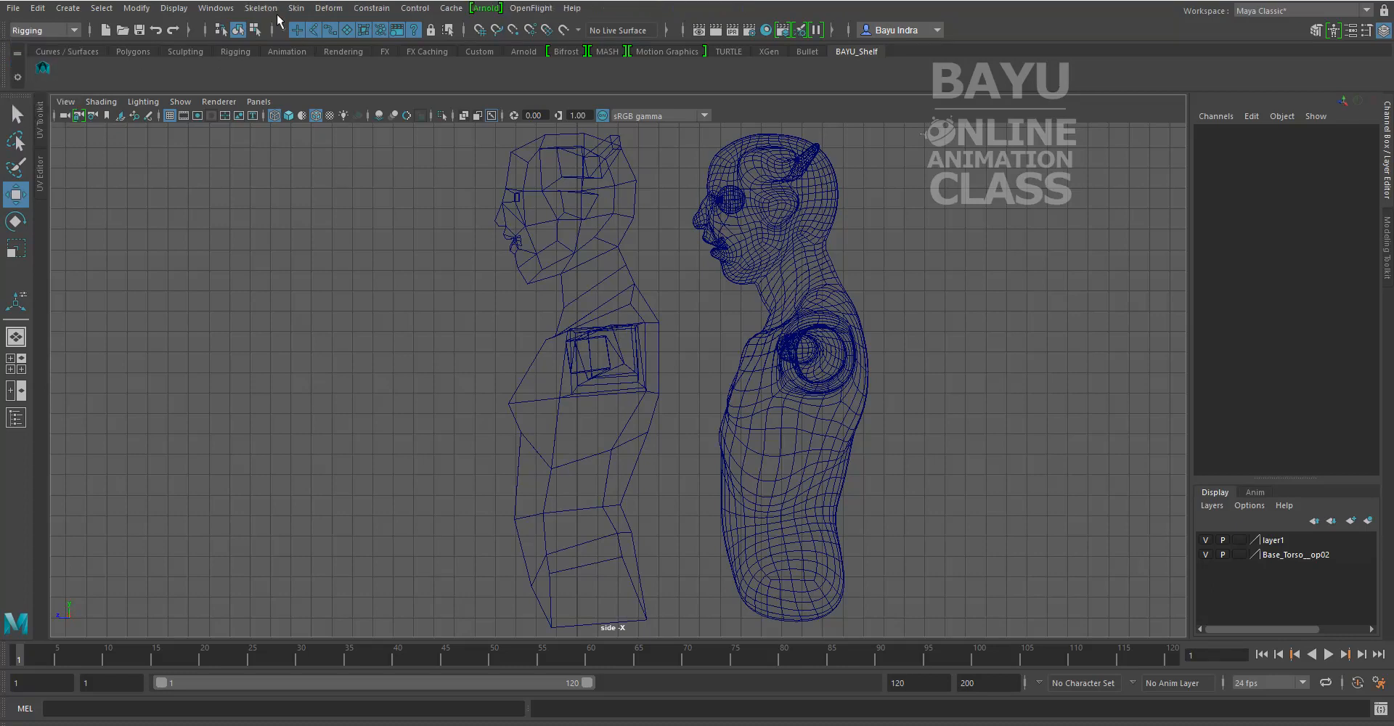
click(261, 8)
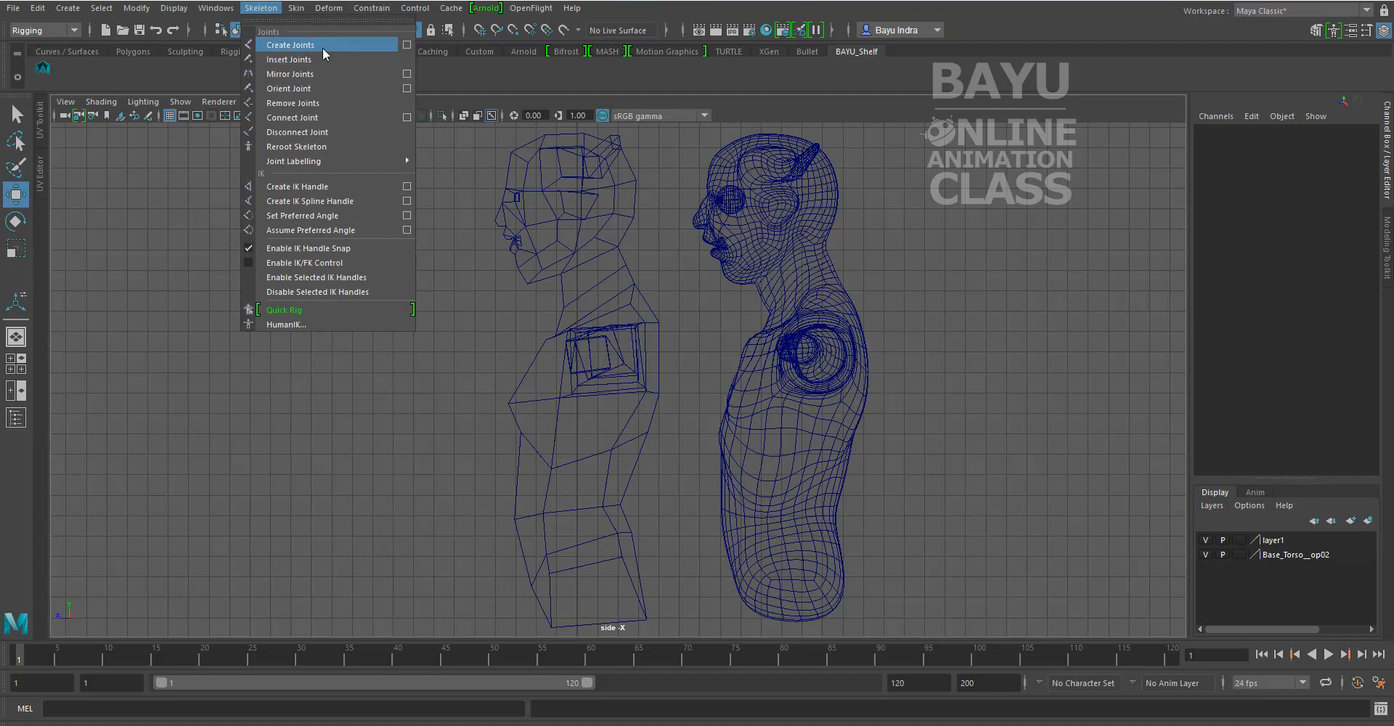
click(406, 45)
drag(353, 124, 222, 123)
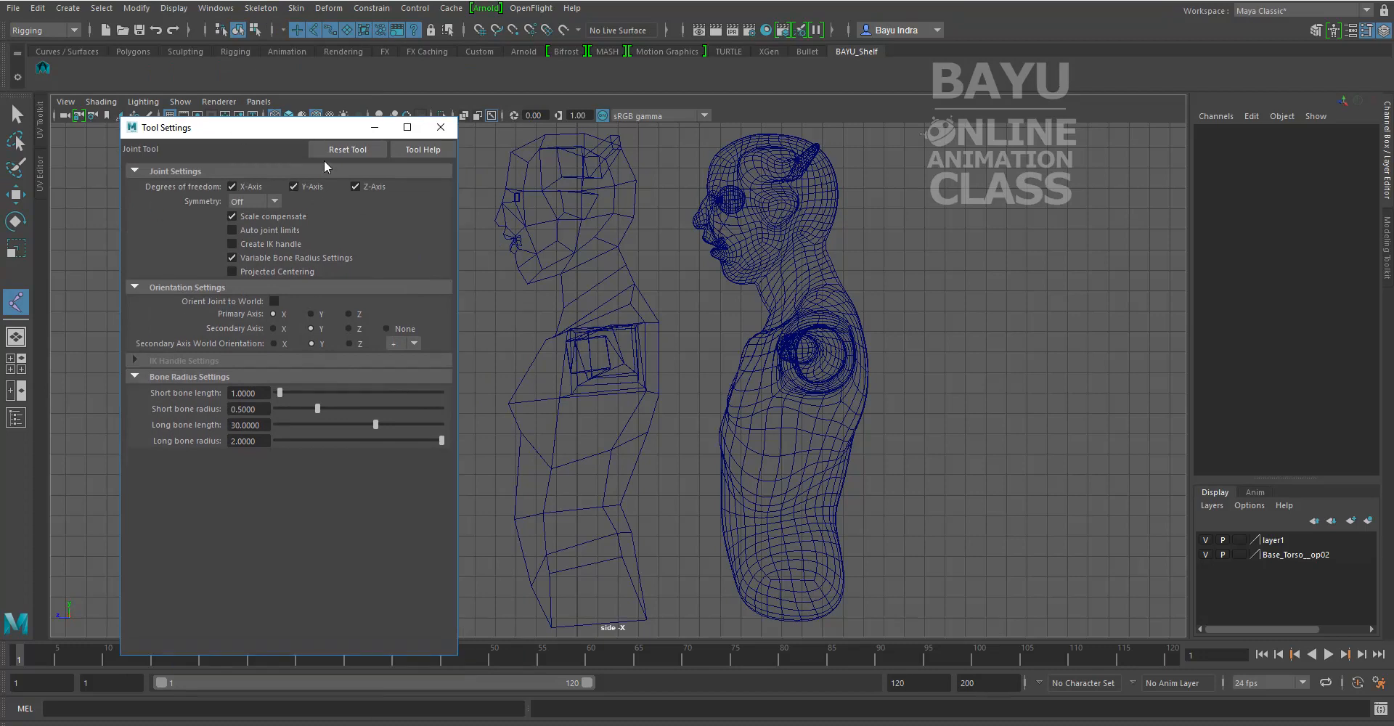
click(440, 127)
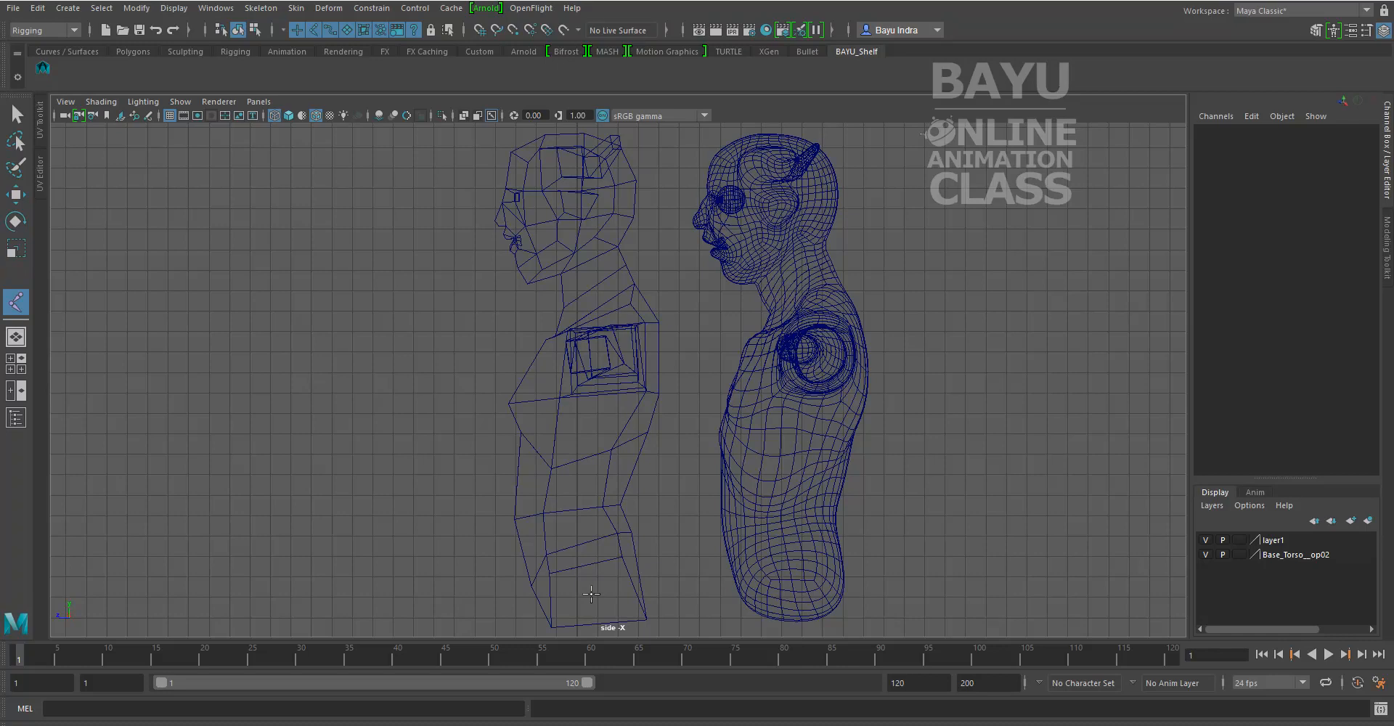
- Draw a seven-joint chain in the low-poly model from the lower torso through the spine and neck to the top of the head
click(579, 549)
click(577, 465)
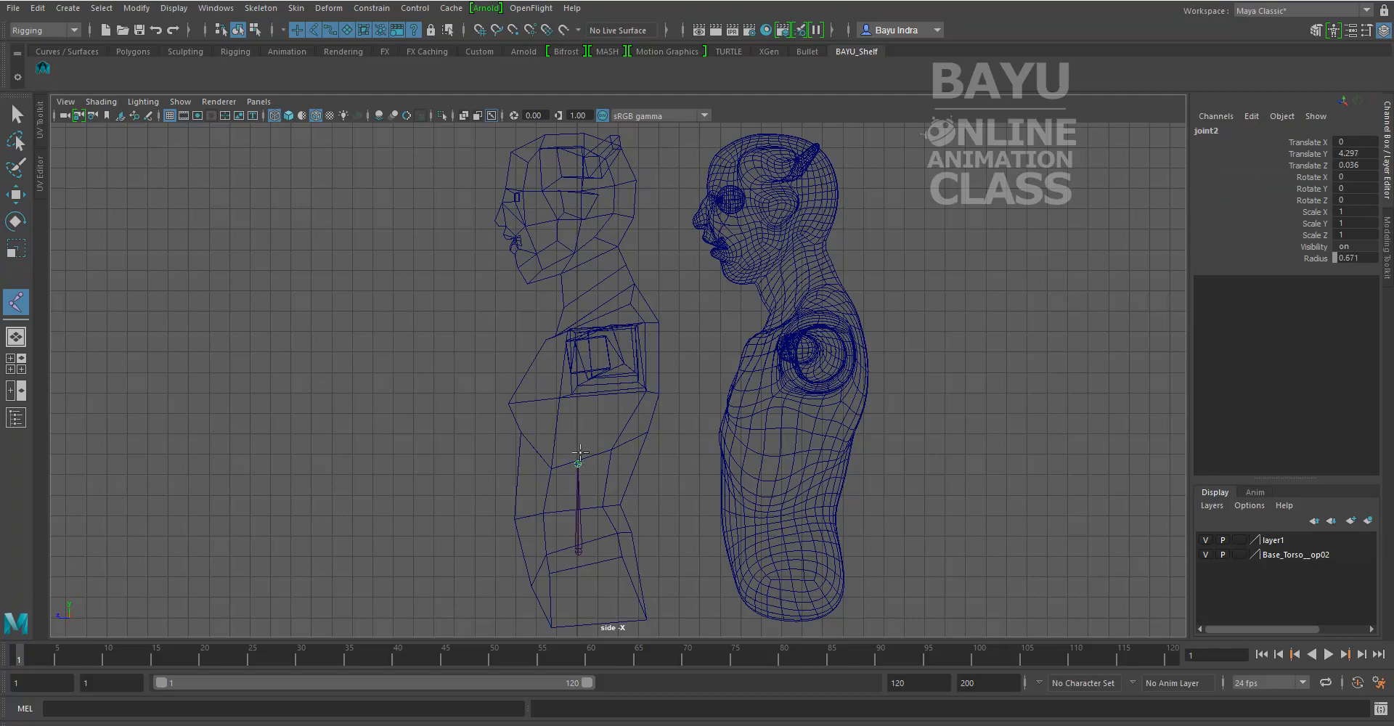
click(615, 363)
click(603, 303)
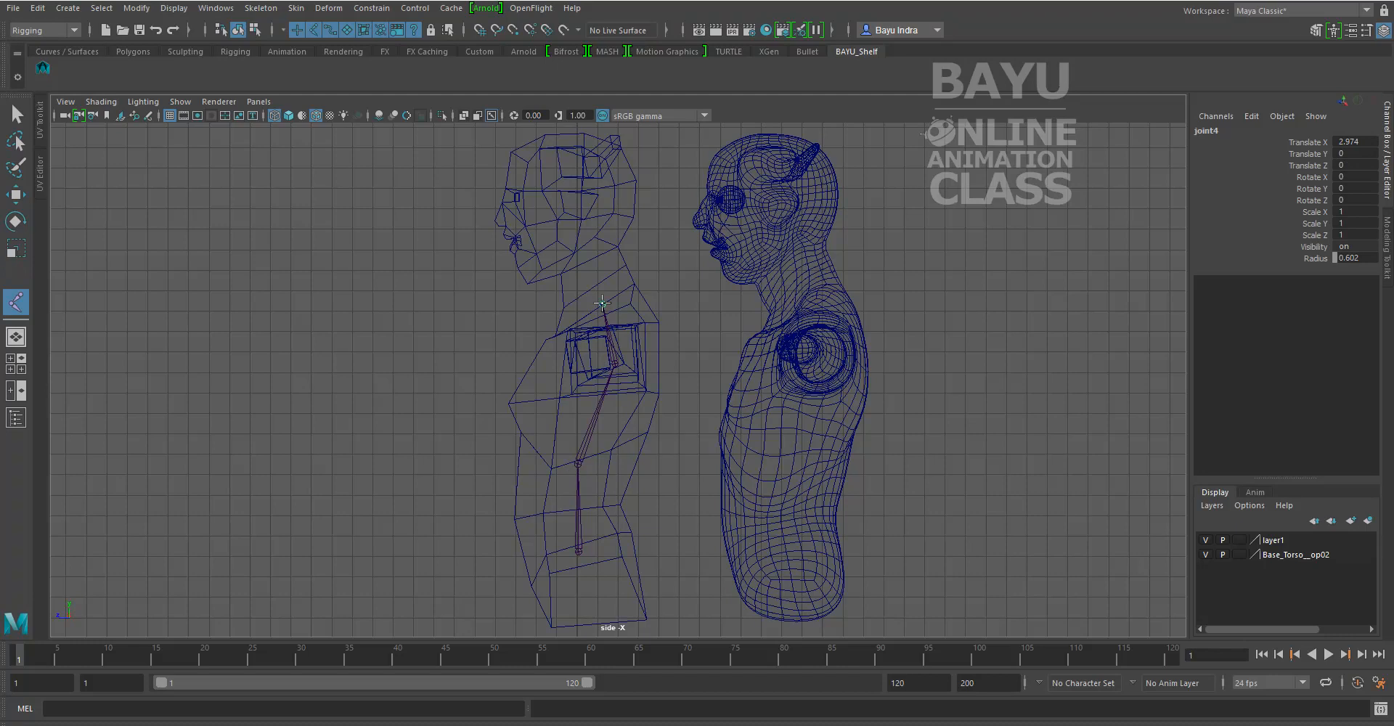
click(592, 266)
click(581, 220)
click(572, 132)
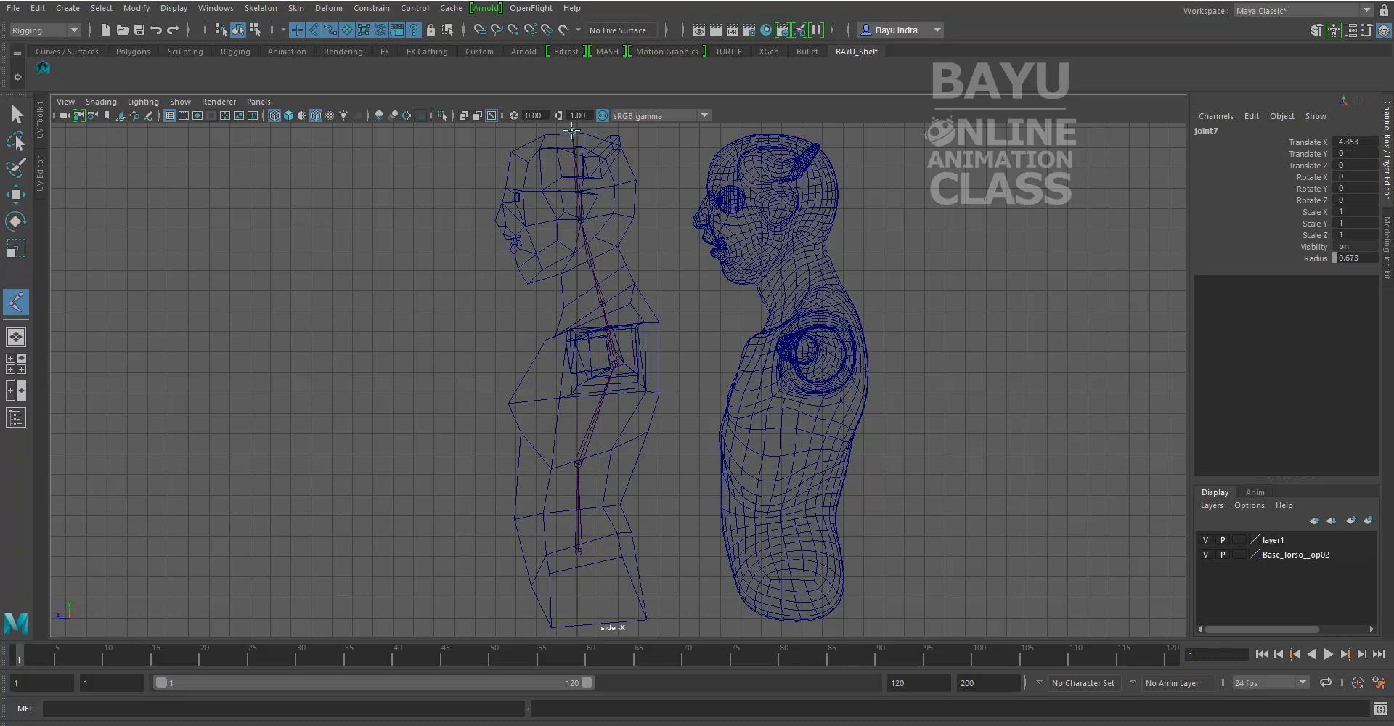
key(w)
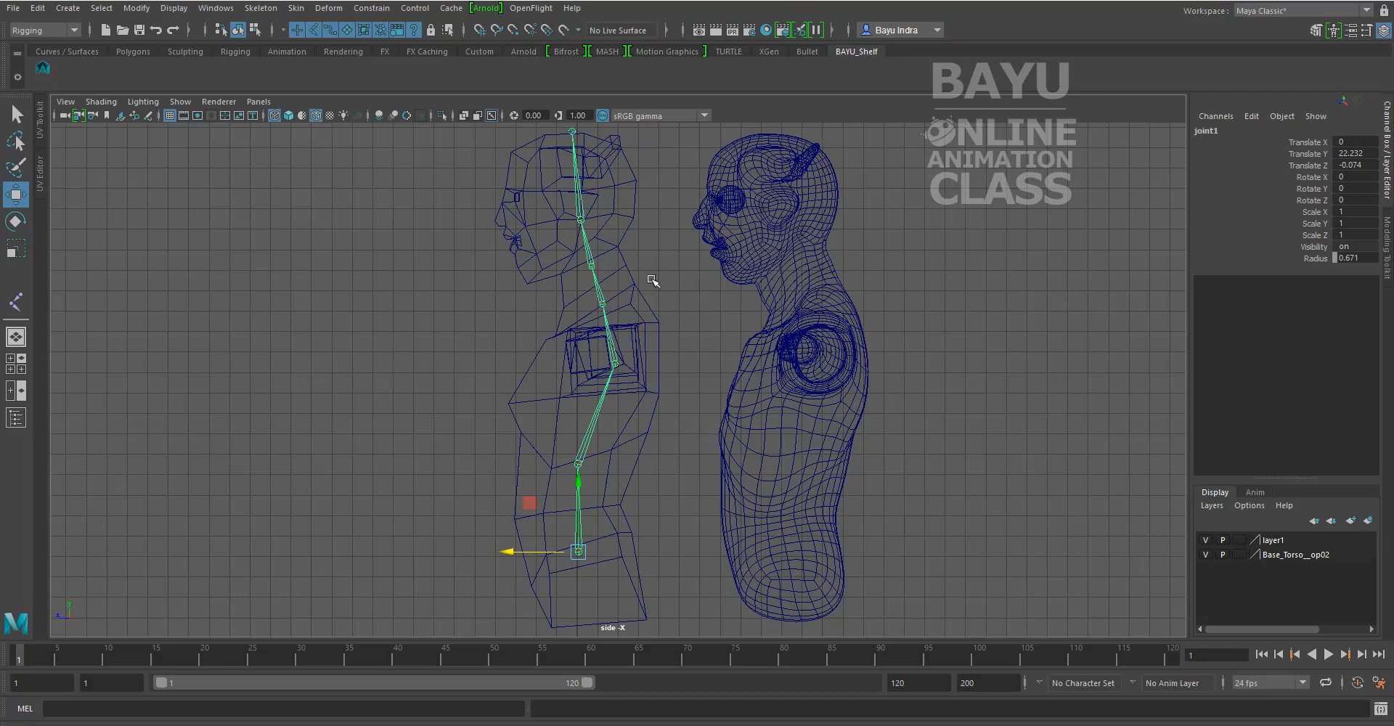
- Create a separate single joint at the chin of the low-poly head in the side view
click(260, 8)
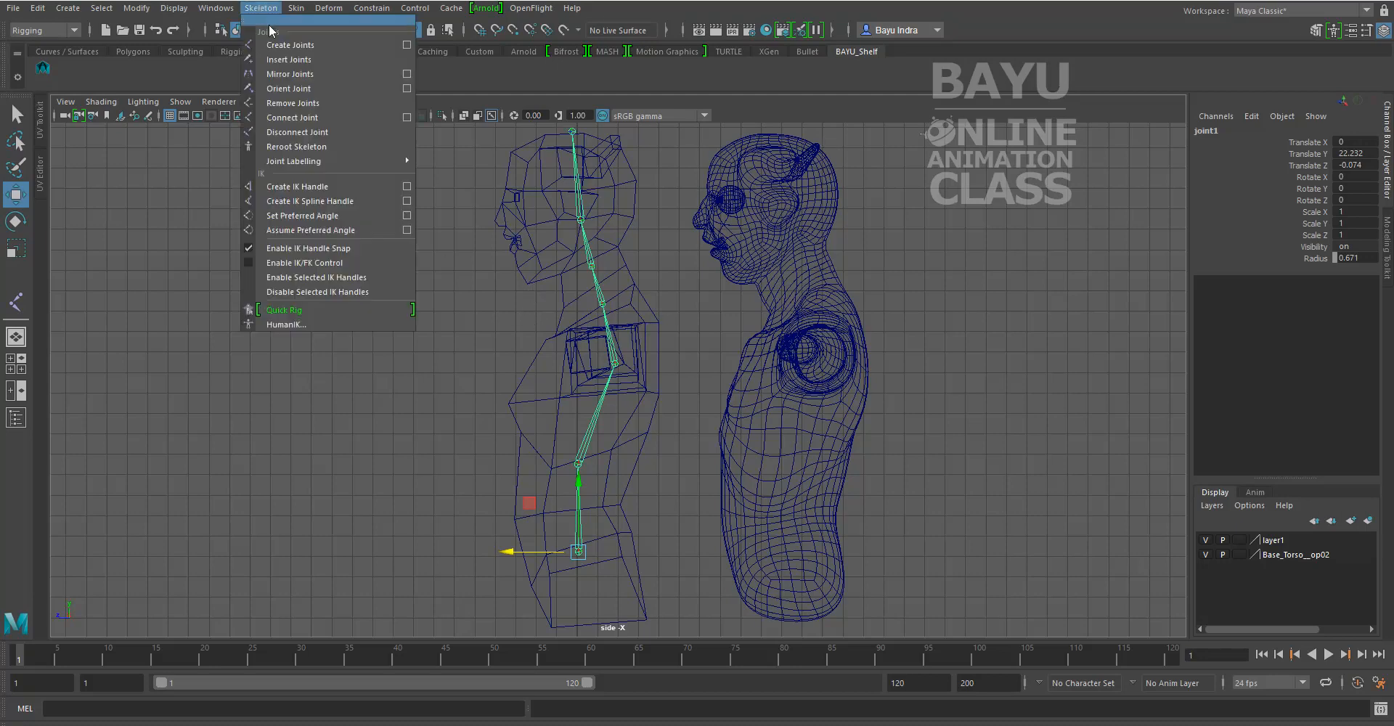
click(275, 46)
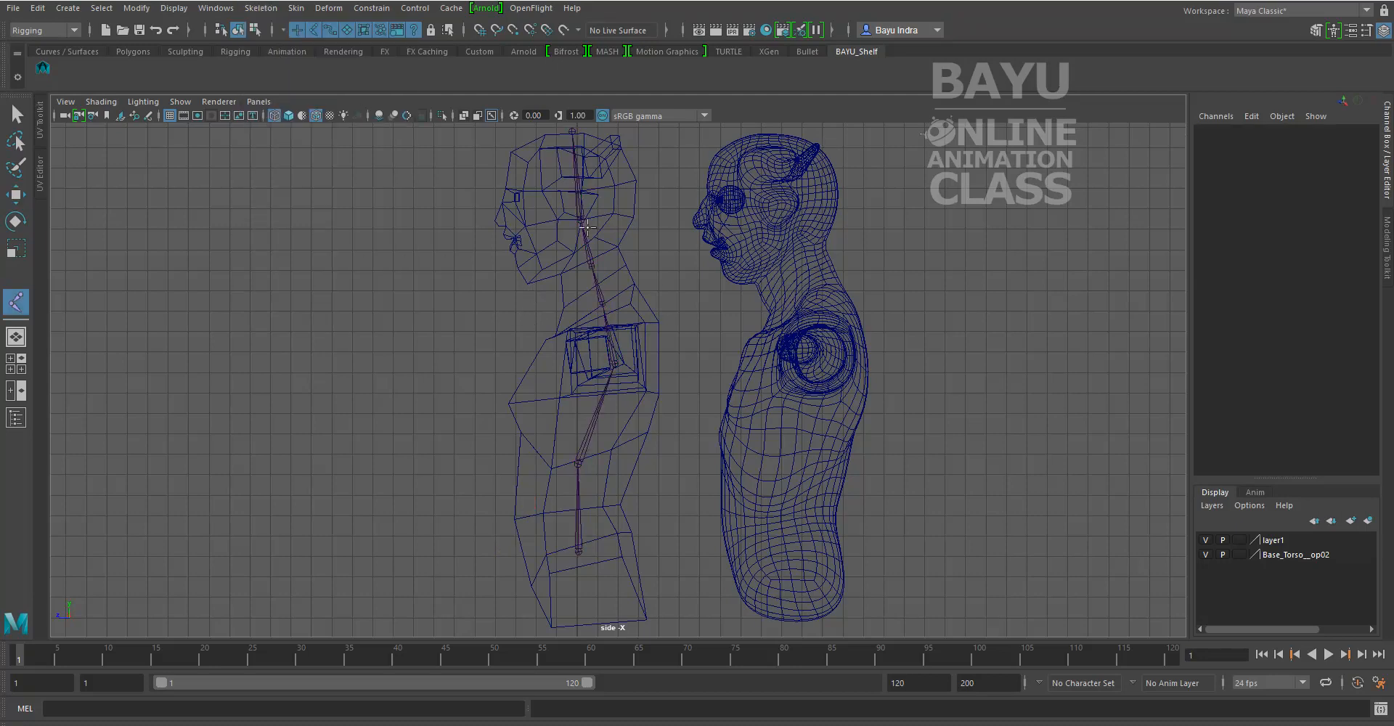
click(524, 267)
key(w)
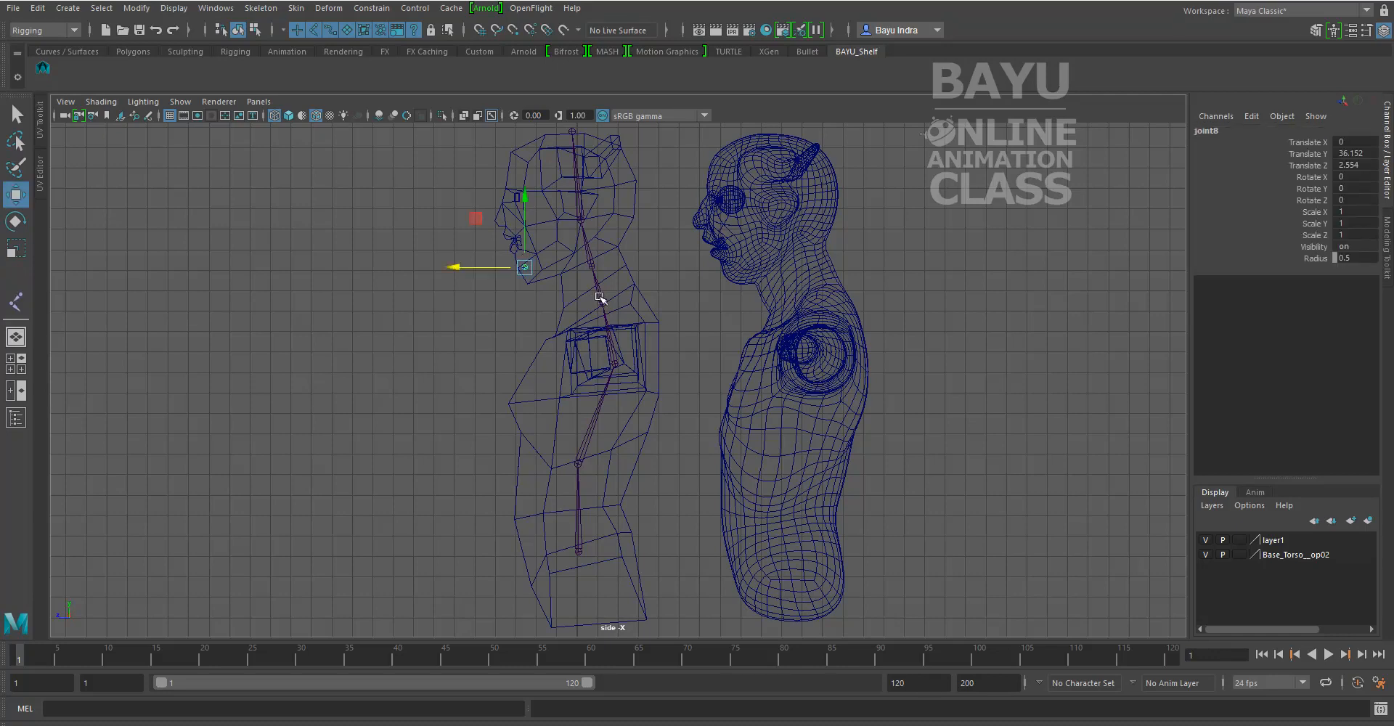
- Parent the chin joint to the joint at the base of the head
scroll(588, 326, up, 3)
alt+middle_drag(499, 302, 548, 453)
scroll(548, 453, up, 5)
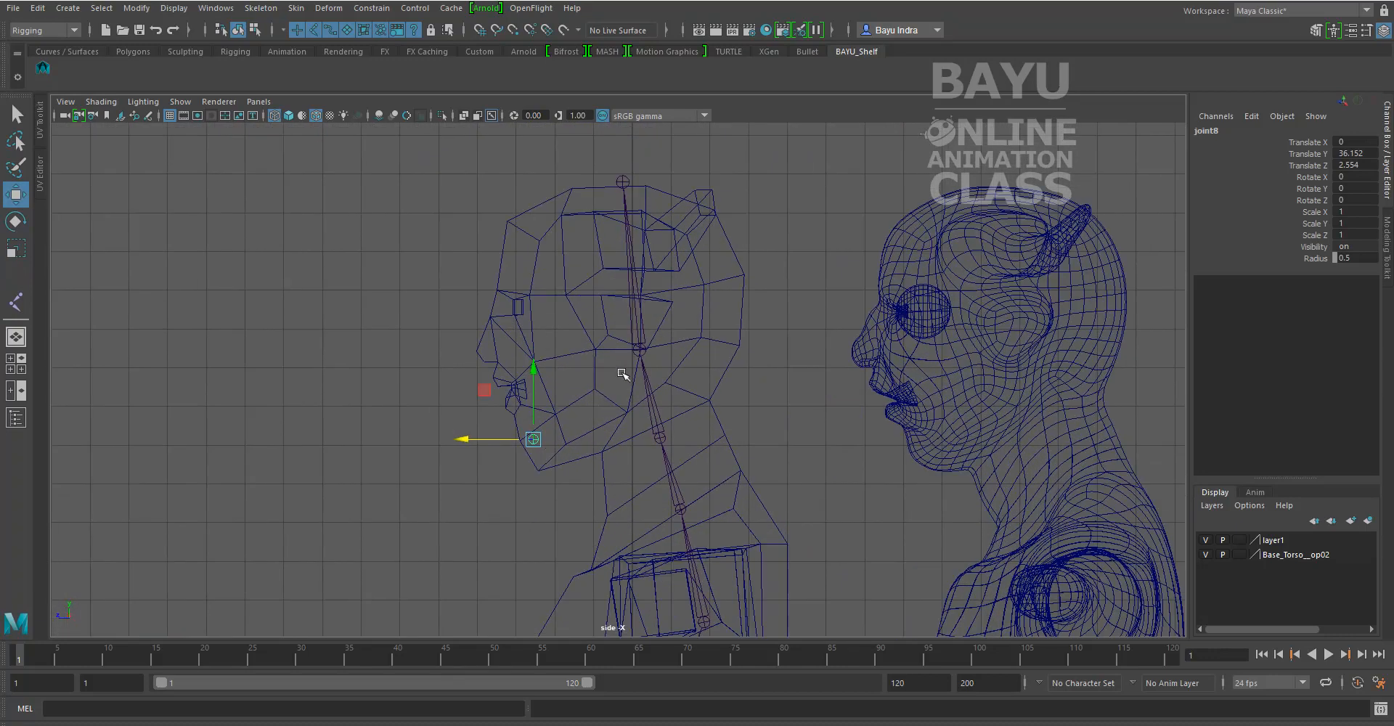
click(637, 338)
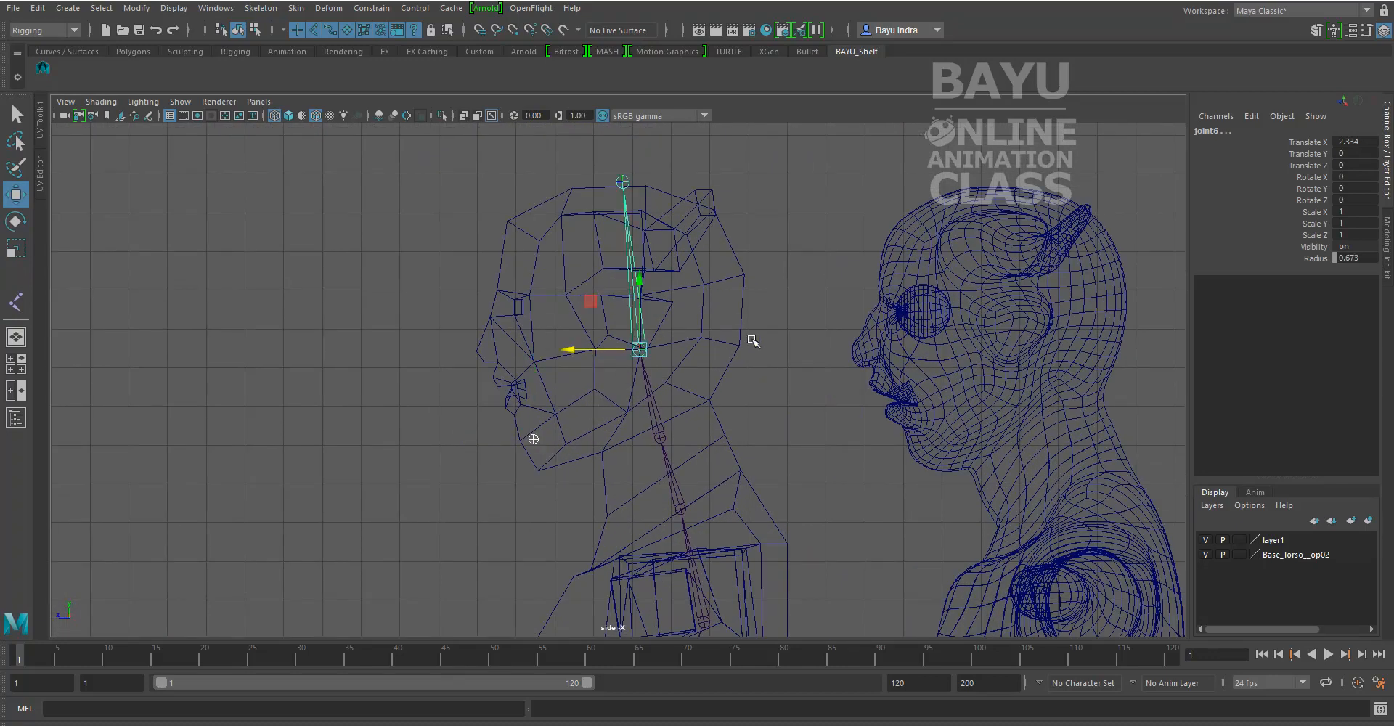
click(37, 8)
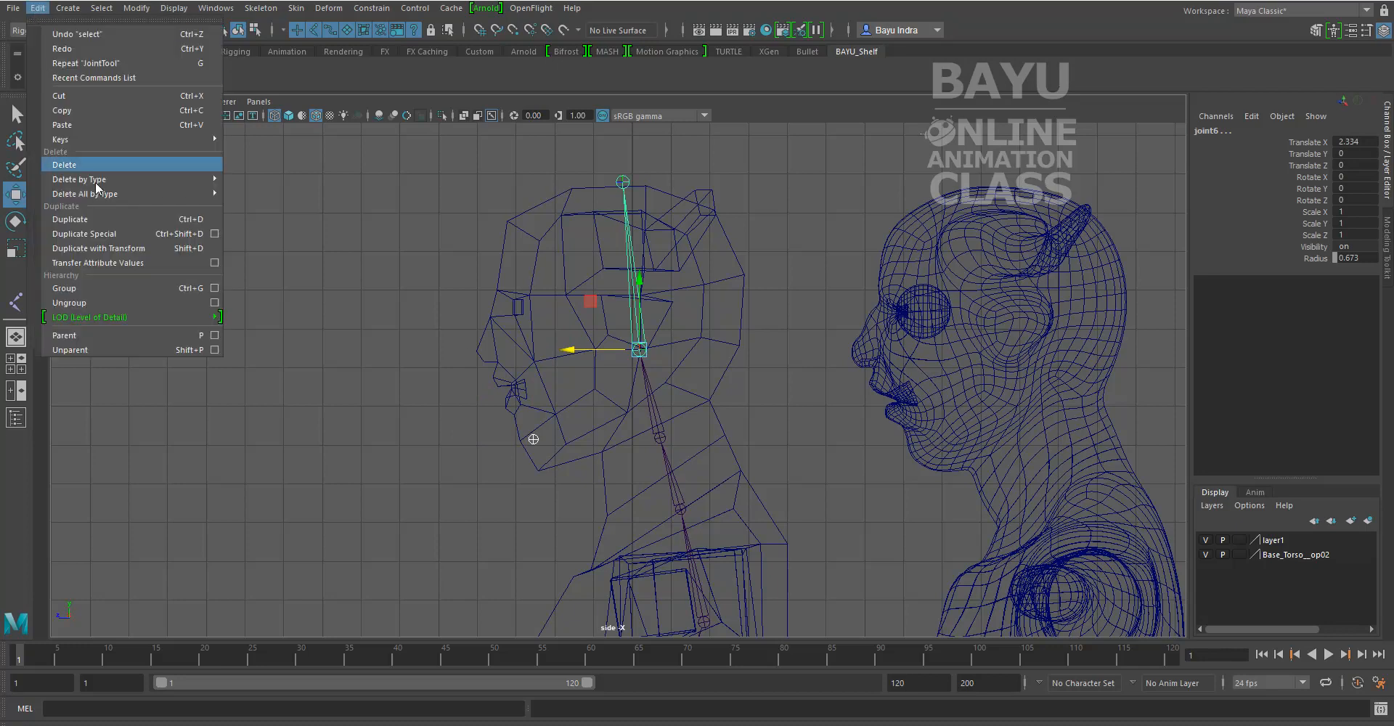
click(81, 335)
- Examine how the spine, head and jaw joints sit inside the low-poly model in the perspective view
scroll(659, 380, down, 5)
scroll(658, 380, down, 6)
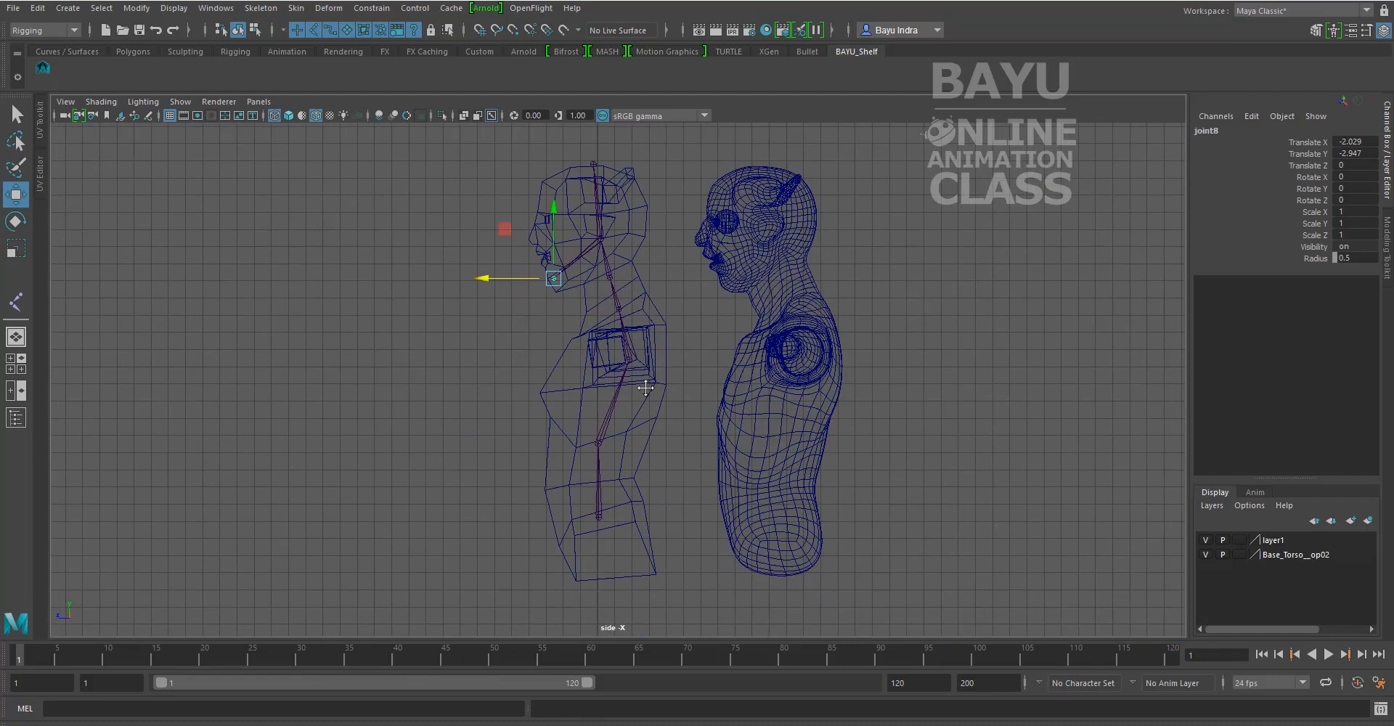
key(space)
drag(662, 433, 656, 398)
alt+drag(704, 483, 601, 528)
click(601, 528)
alt+middle_drag(644, 548, 655, 539)
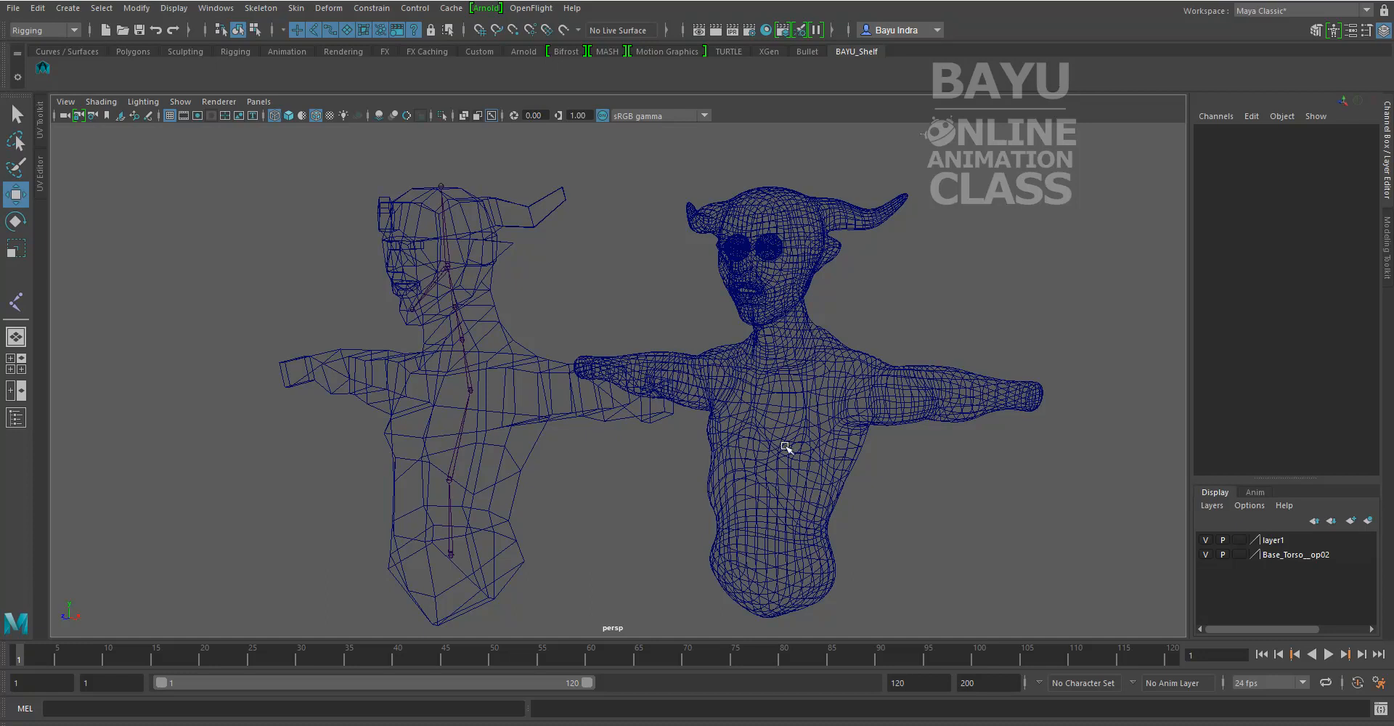
alt+middle_drag(634, 459, 656, 462)
- Draw a three-joint arm chain in the top view from the low-poly model's left shoulder through the elbow to the wrist
key(space)
drag(656, 473, 611, 473)
alt+middle_drag(688, 459, 731, 492)
click(261, 9)
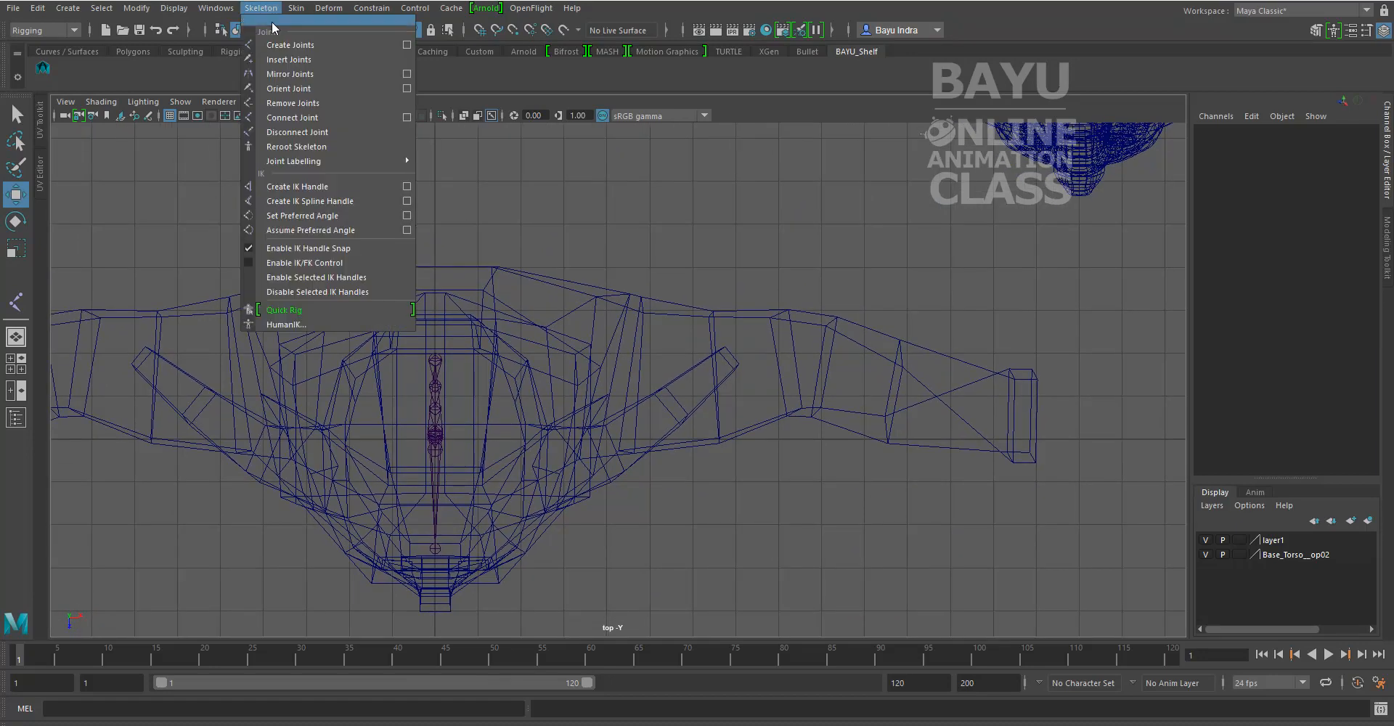
click(285, 48)
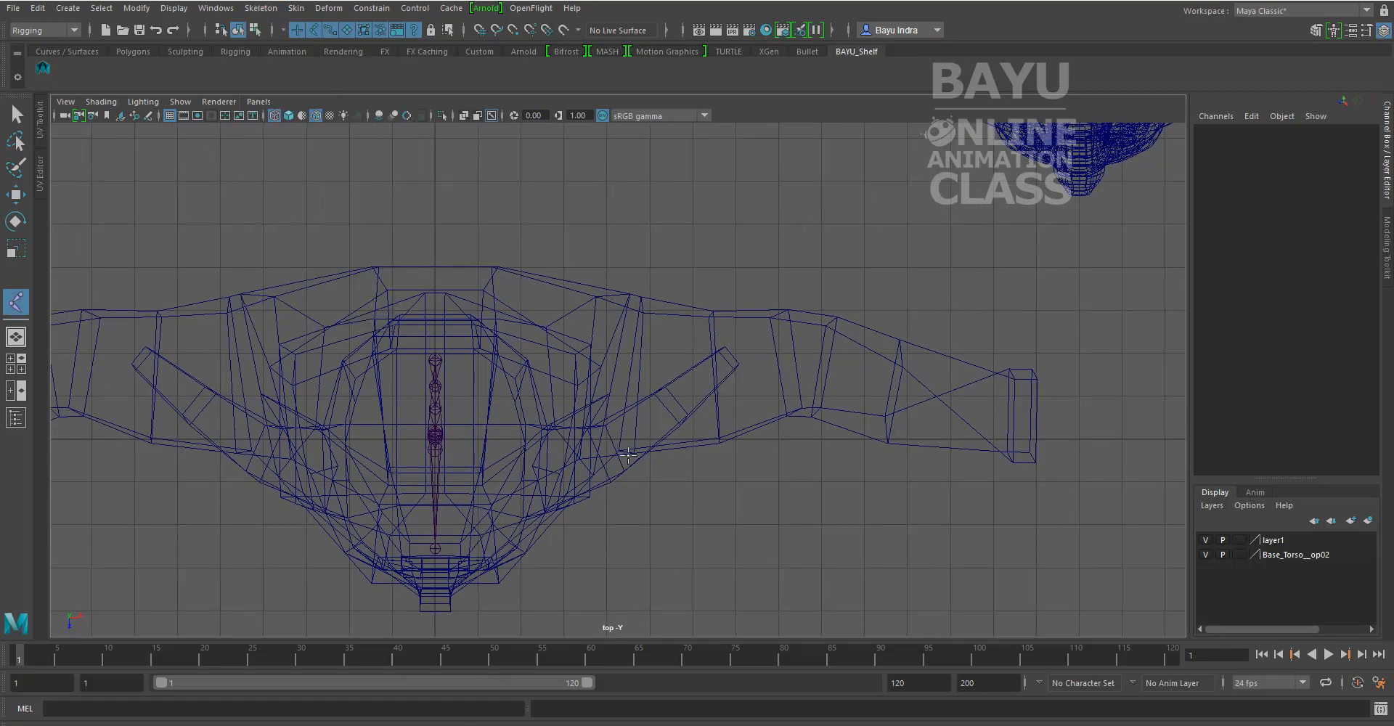
click(606, 380)
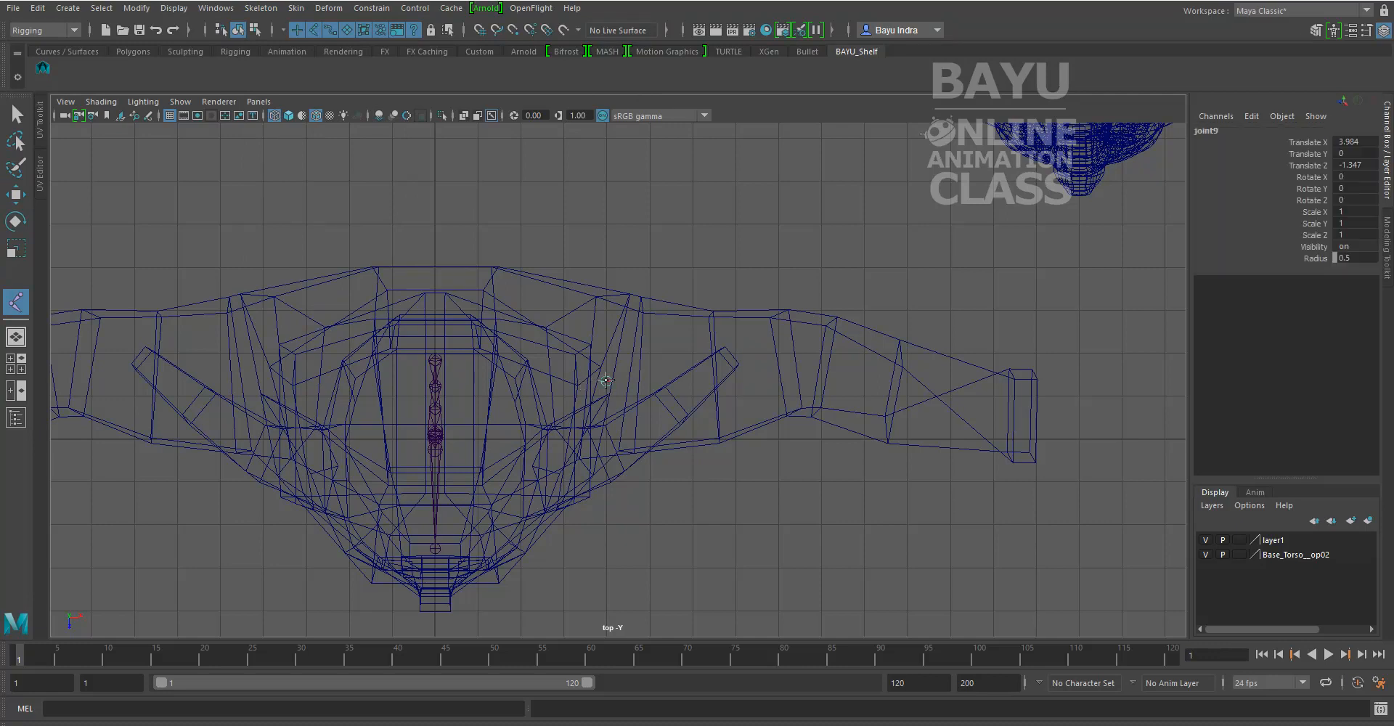
click(807, 355)
click(1034, 417)
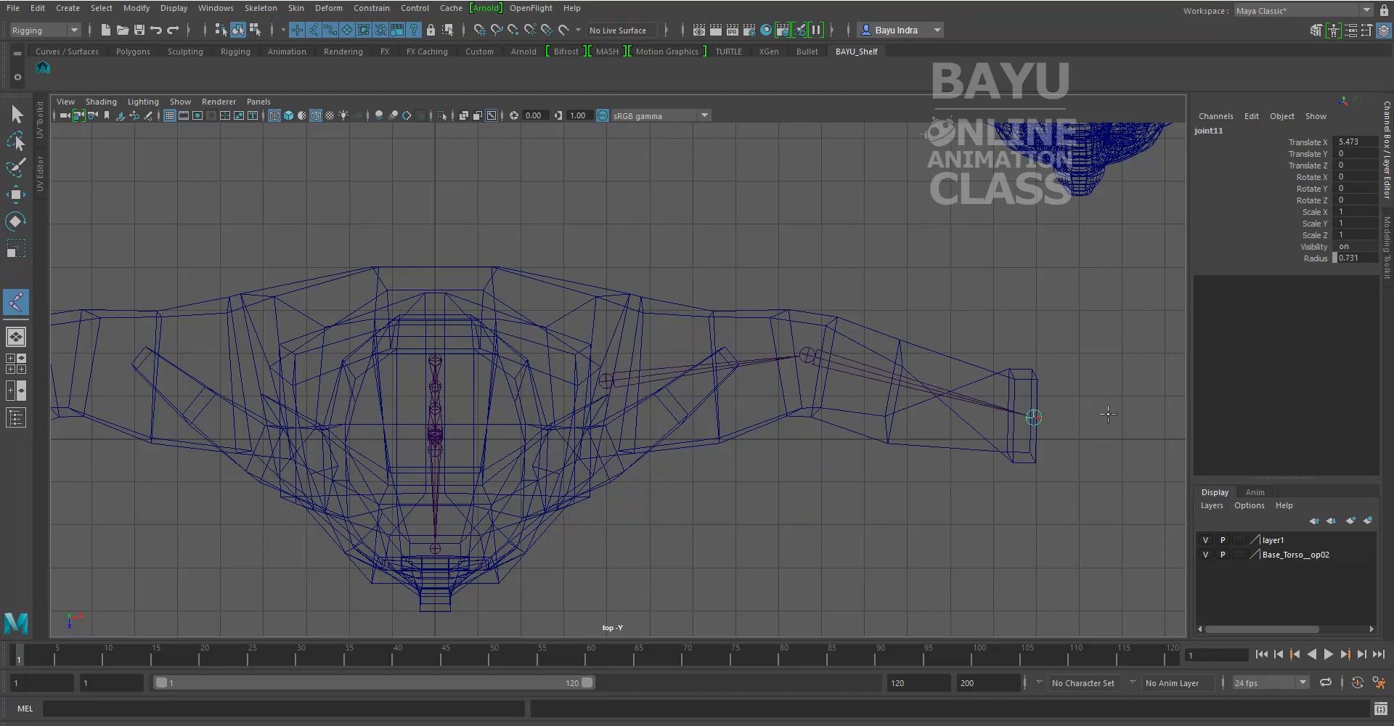
key(w)
- Raise the arm joint chain into the low-poly model's arm, to a Translate Y of about 32
key(space)
drag(889, 515, 885, 474)
alt+drag(966, 497, 705, 520)
scroll(629, 485, down, 4)
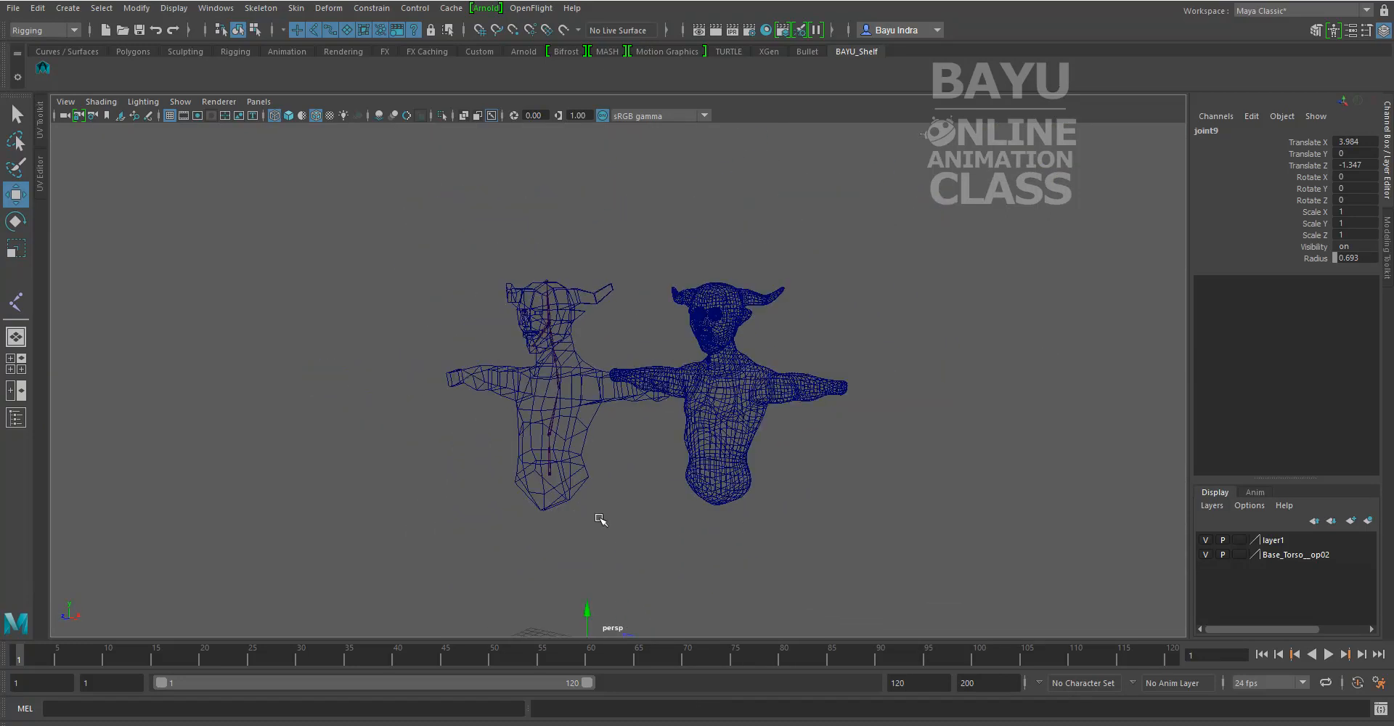
drag(587, 609, 600, 364)
scroll(627, 506, up, 6)
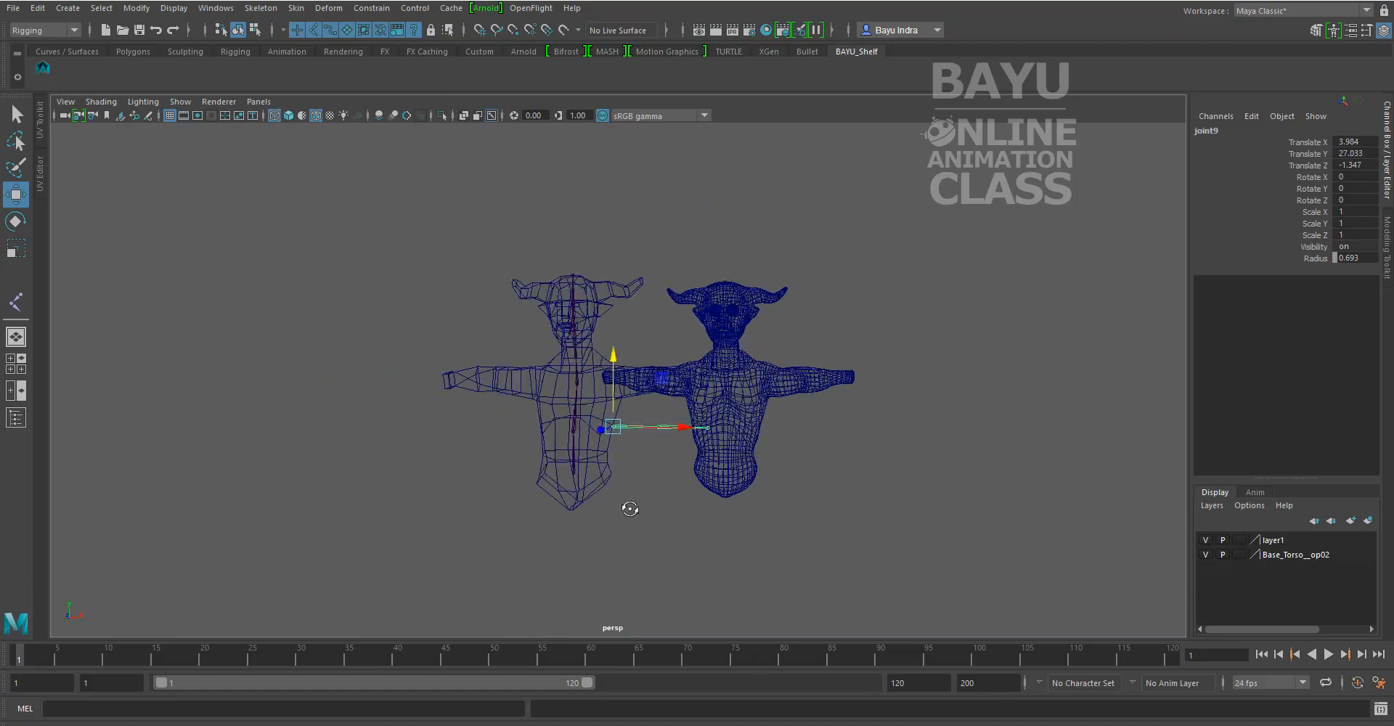
scroll(729, 471, up, 2)
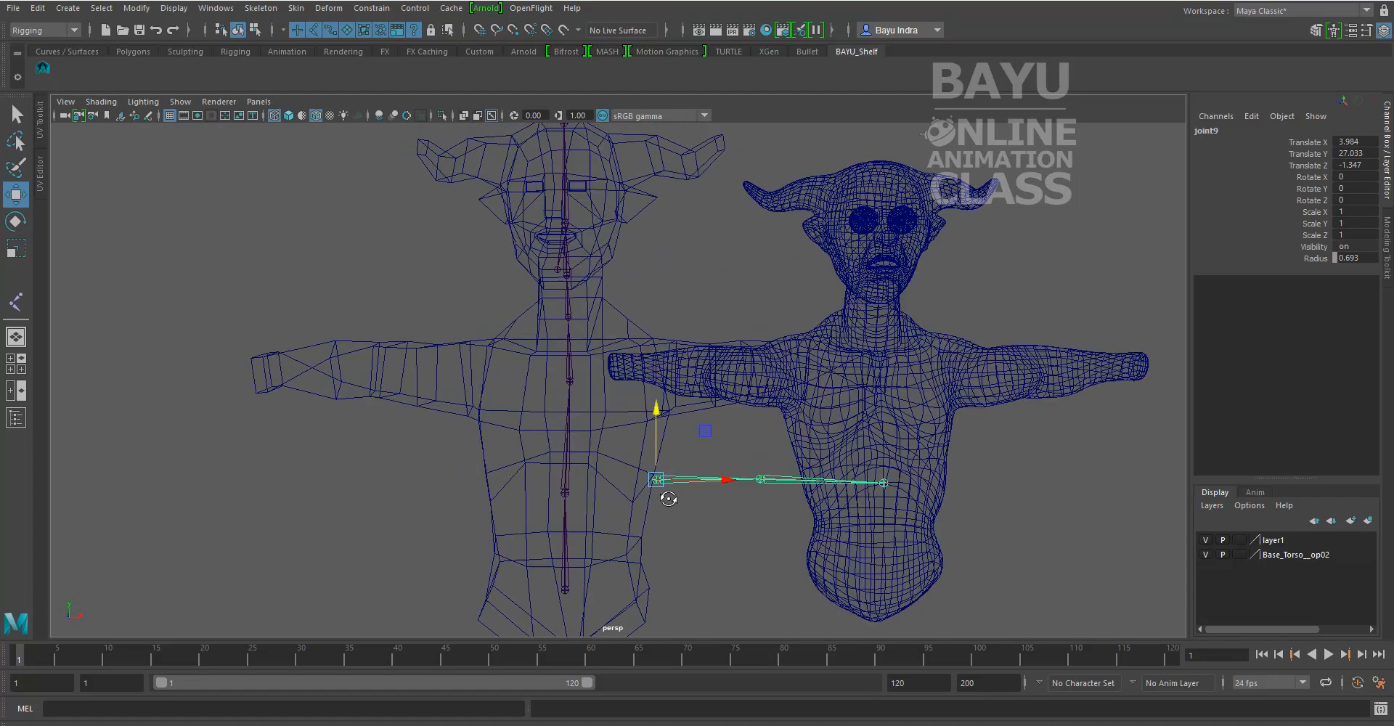
drag(656, 396, 666, 318)
alt+drag(700, 439, 651, 476)
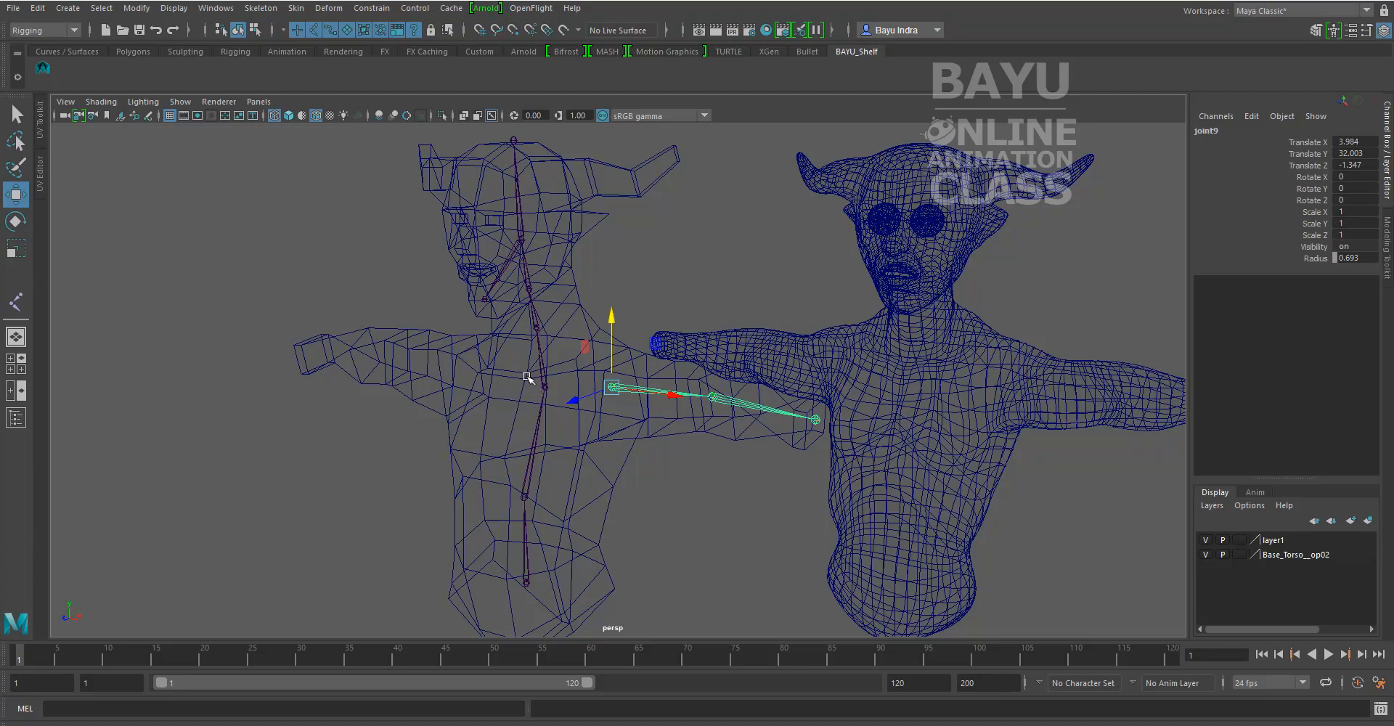
alt+drag(583, 402, 553, 399)
alt+drag(501, 436, 526, 447)
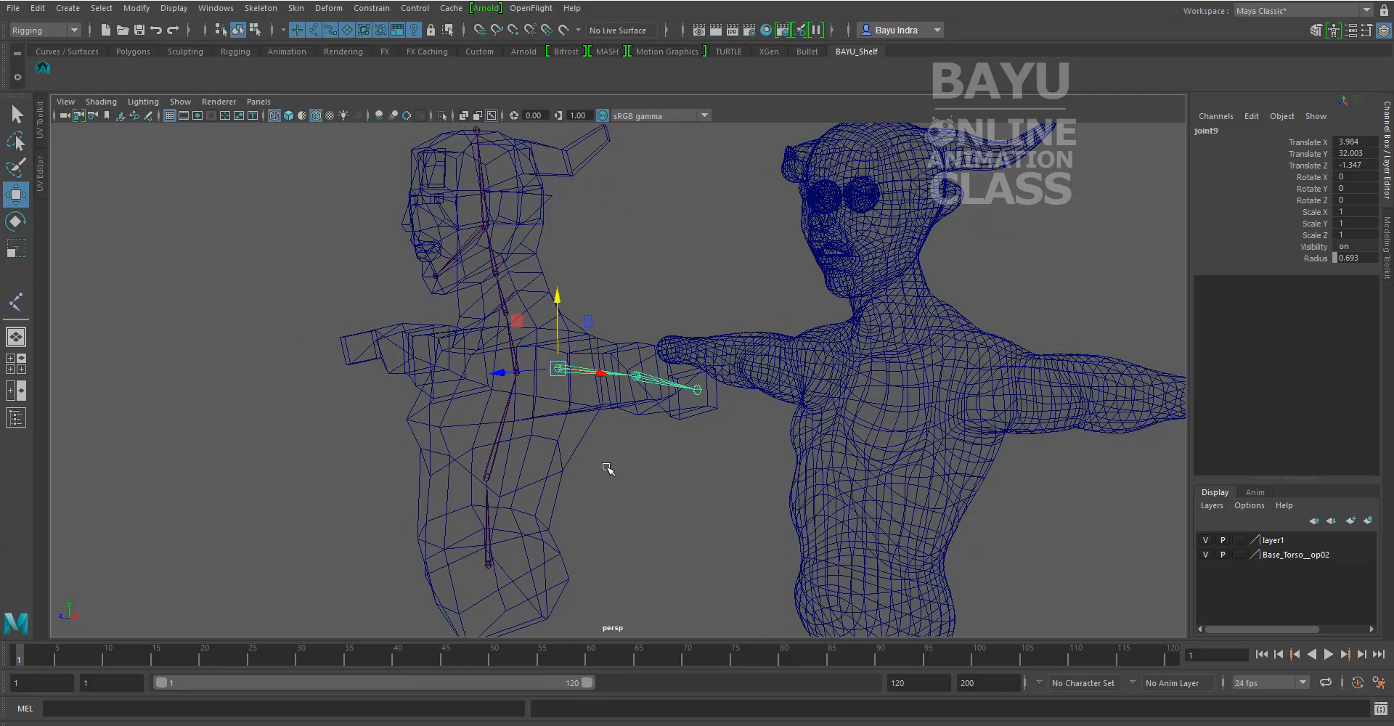
- Create a single collarbone joint in the side view at the upper front of the shoulder, slightly ahead of the arm chain
key(space)
drag(634, 502, 698, 472)
scroll(624, 433, up, 10)
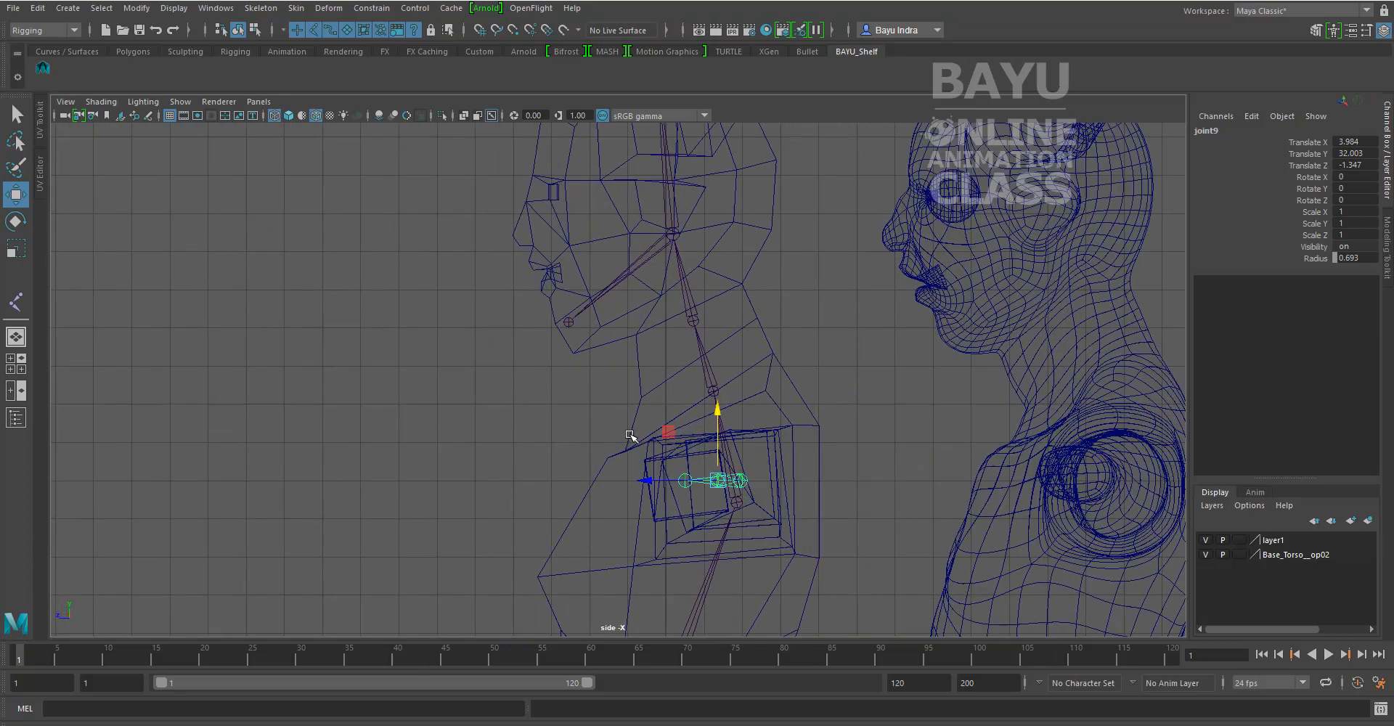
alt+middle_drag(677, 430, 626, 395)
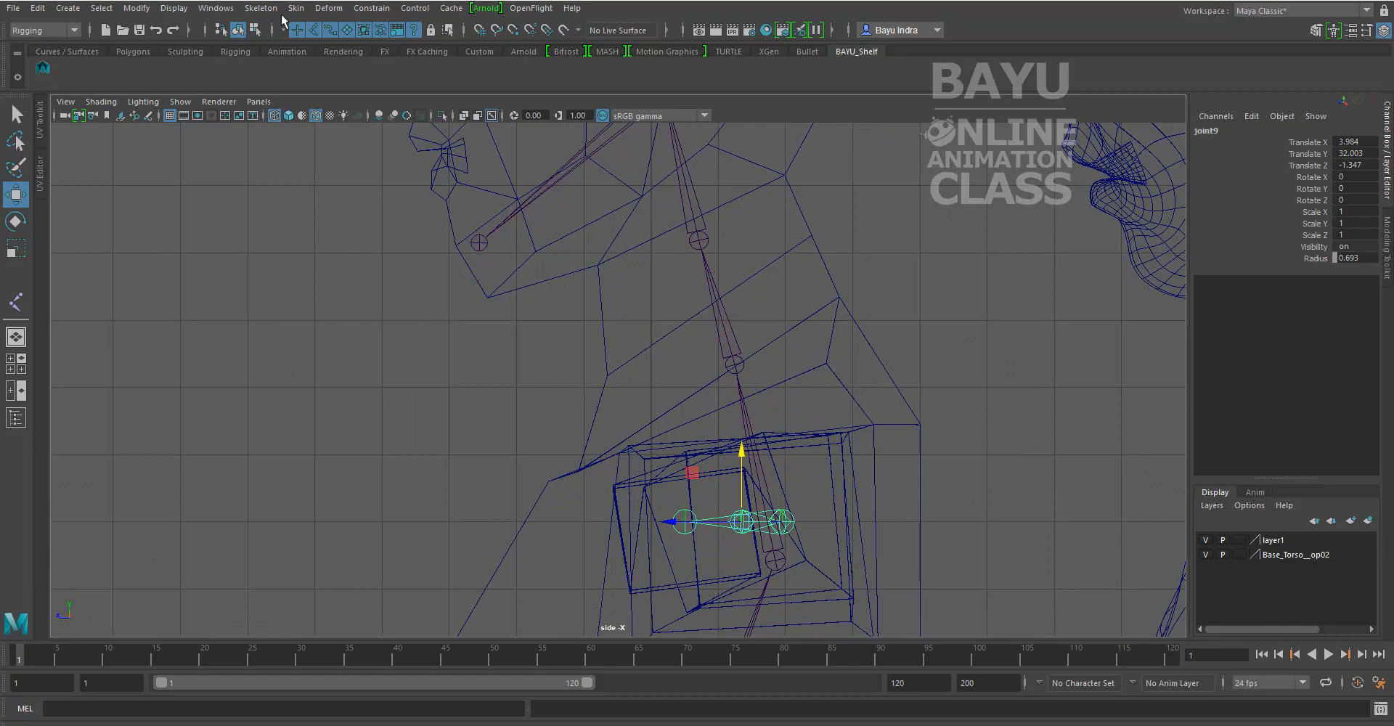
click(260, 8)
click(285, 46)
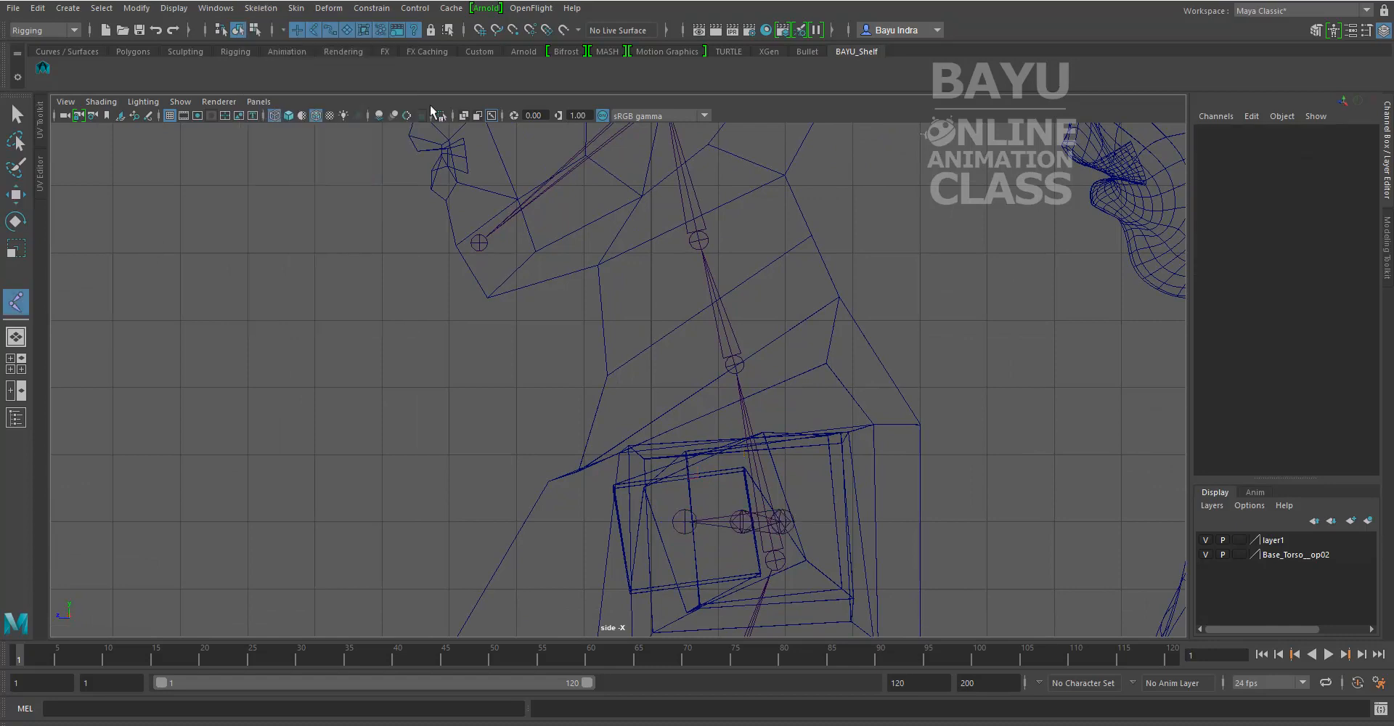
click(645, 483)
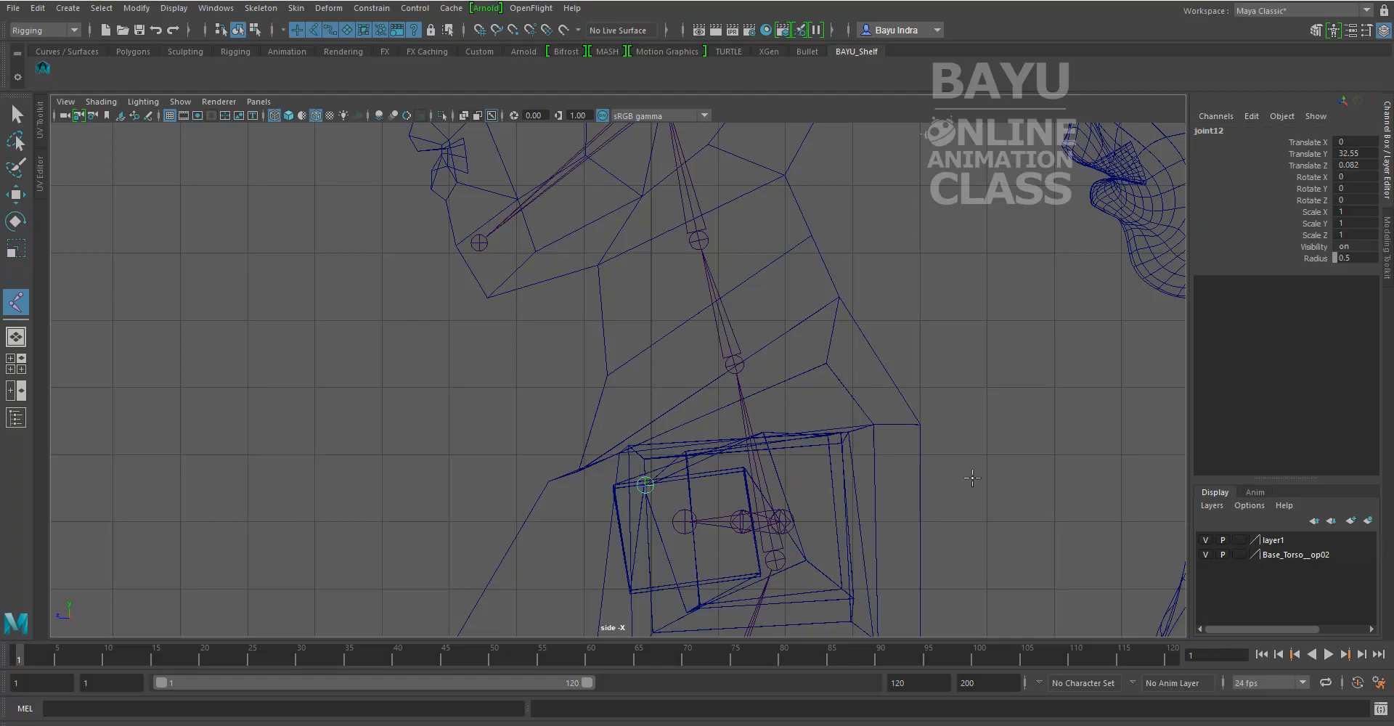
key(w)
- Move the collarbone joint sideways toward the arm chain, to a Translate X of about 1.54
key(space)
drag(661, 376, 667, 346)
alt+drag(657, 477, 717, 466)
scroll(686, 499, up, 5)
alt+drag(697, 525, 657, 532)
alt+middle_drag(656, 532, 686, 549)
alt+drag(617, 509, 632, 517)
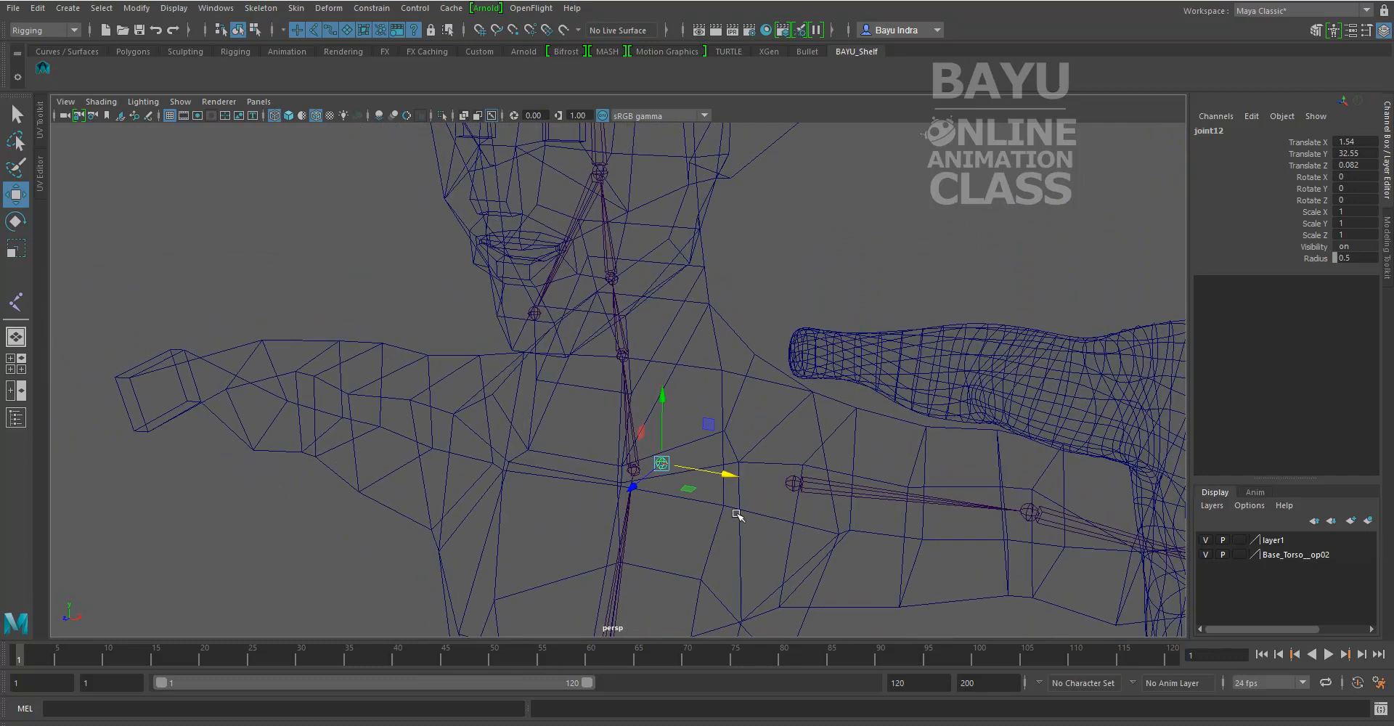
- Parent the left arm joint chain under the separate collarbone joint at the upper chest
click(795, 483)
click(662, 463)
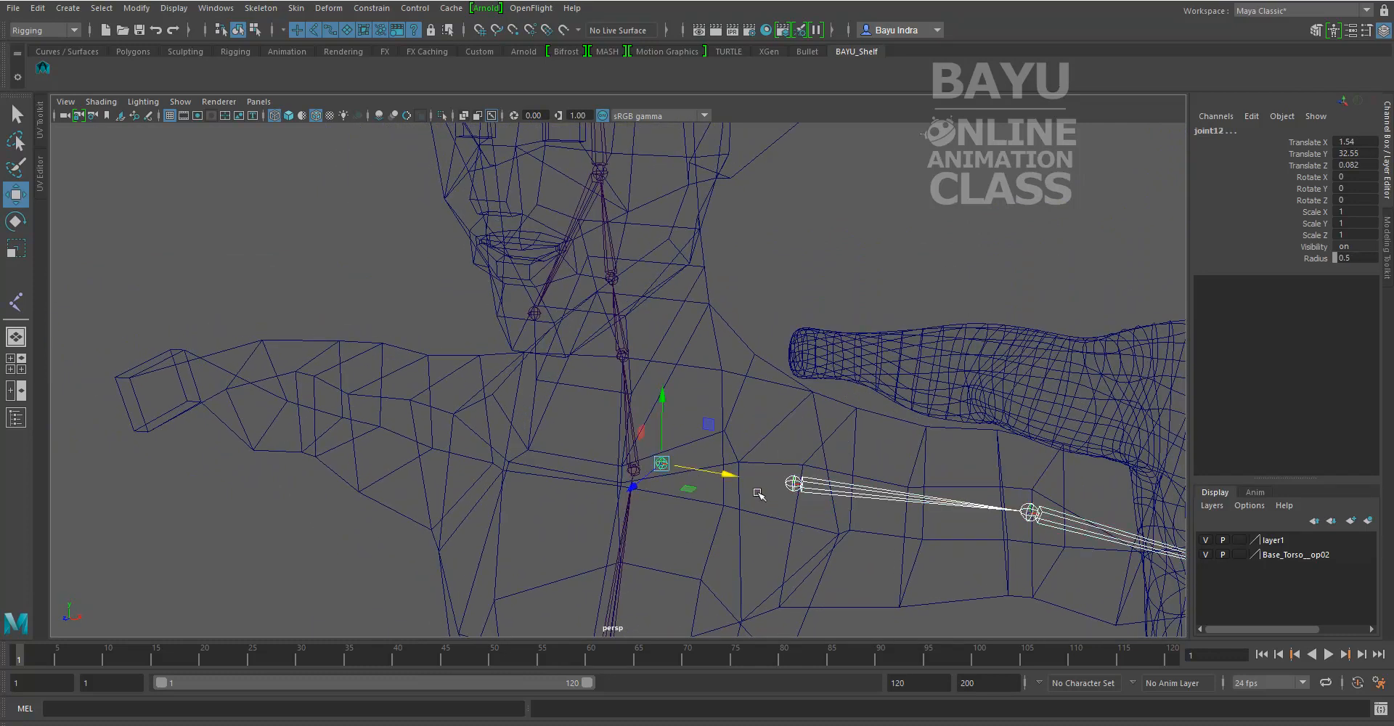
key(p)
alt+drag(739, 541, 572, 333)
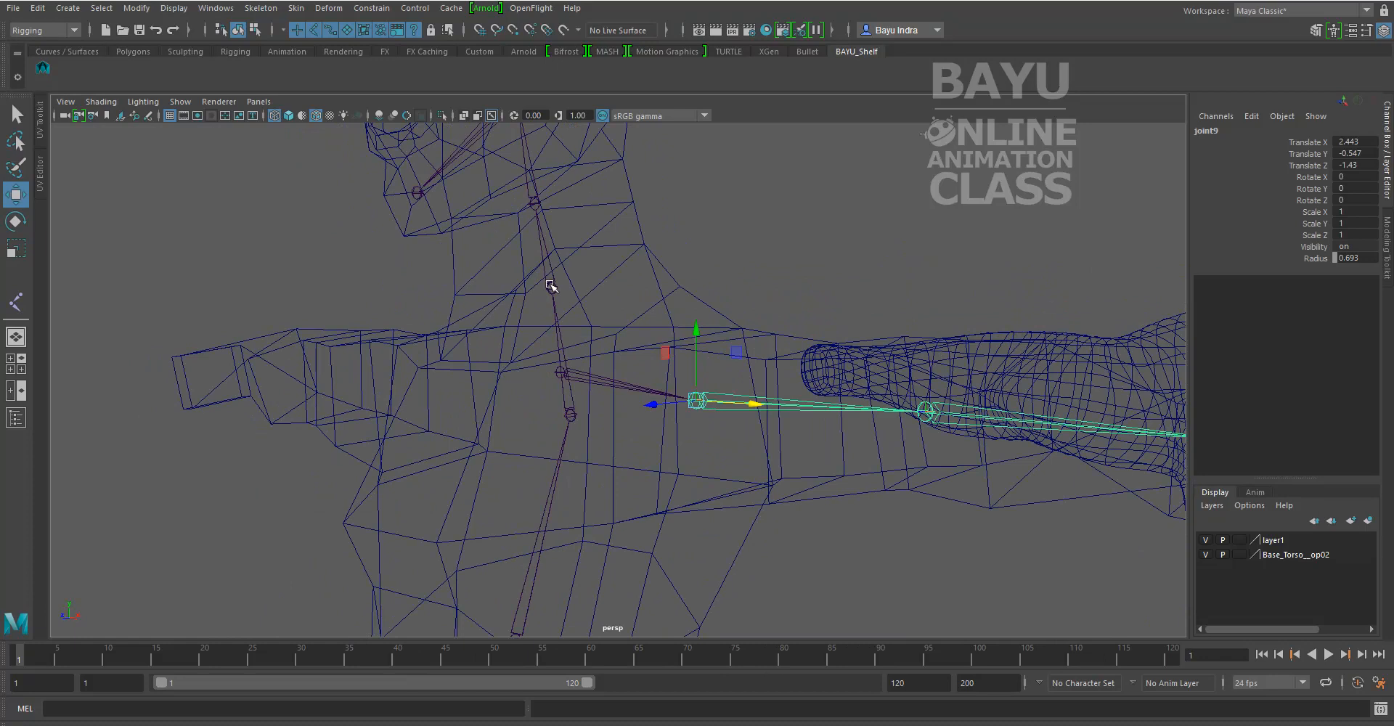
shift+click(551, 287)
key(p)
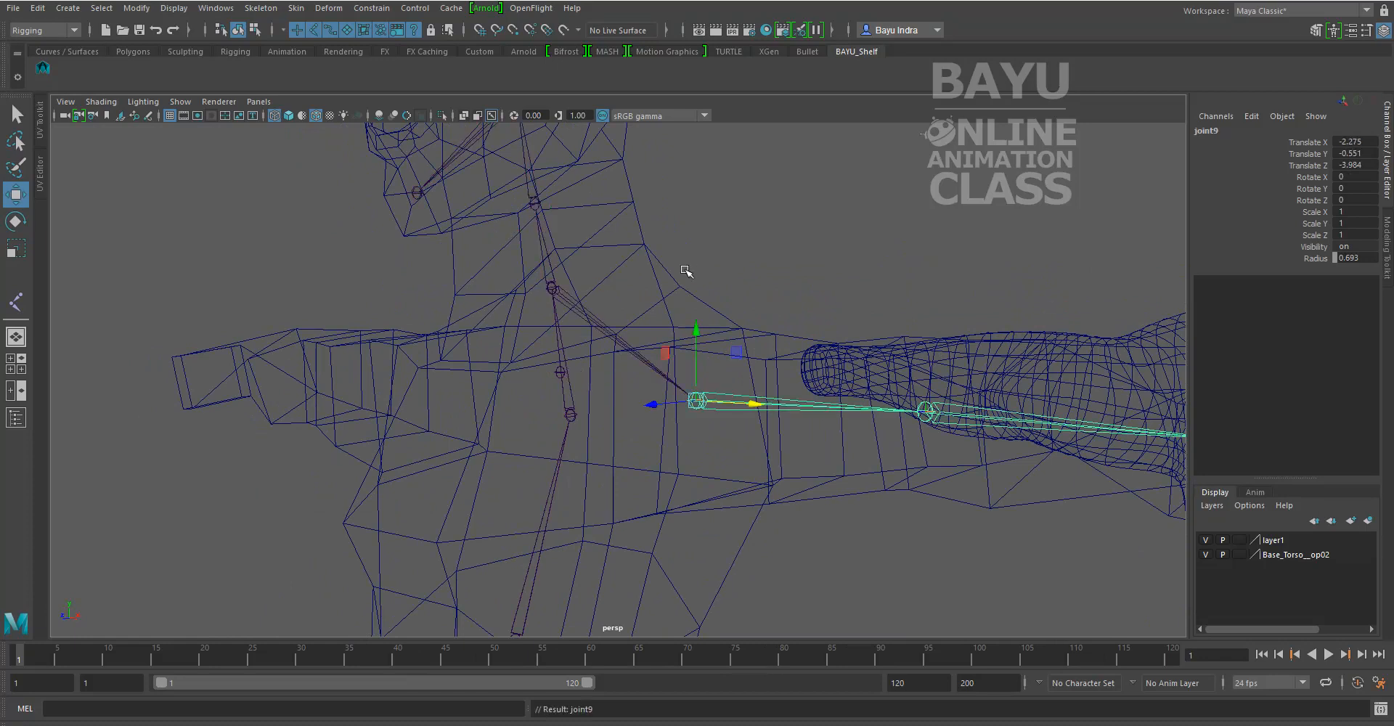
scroll(578, 415, down, 2)
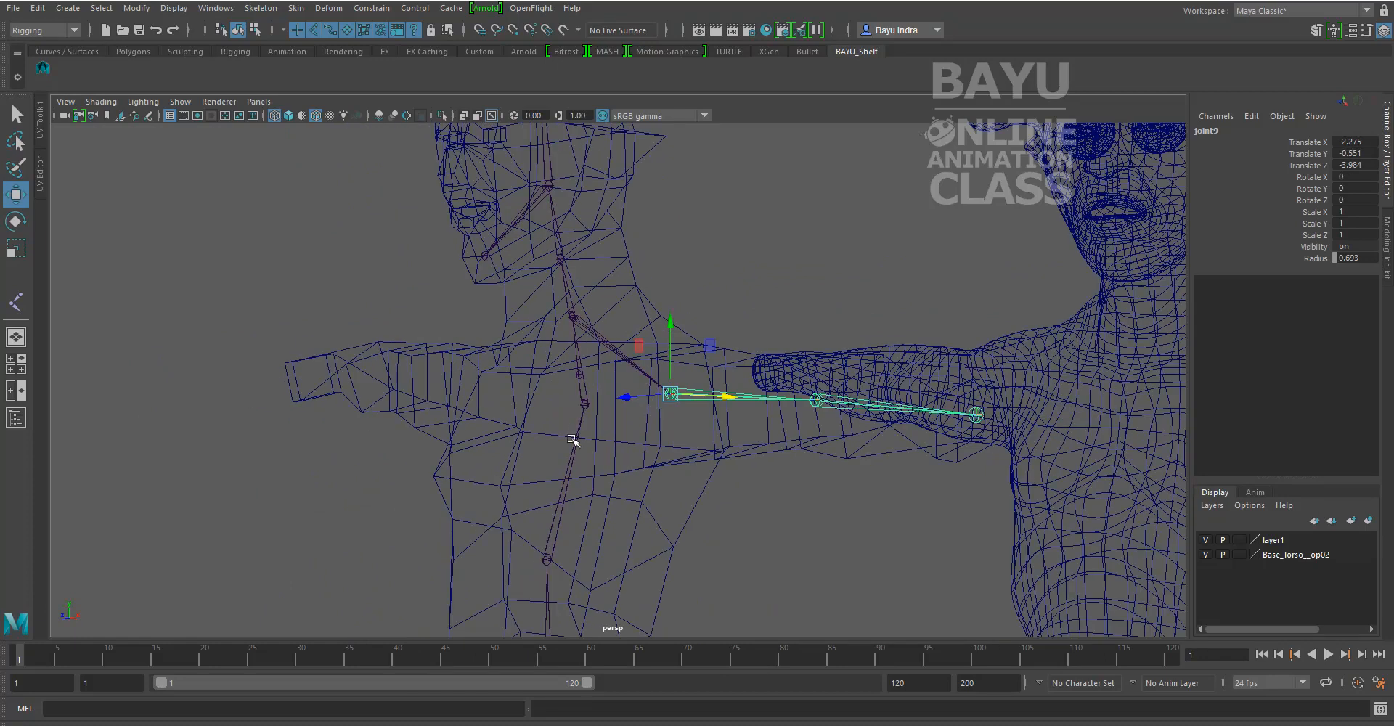
key(ctrl+z)
- Parent the left collarbone joint, with its arm chain, under the neck-base joint of the spine
alt+drag(631, 470, 657, 505)
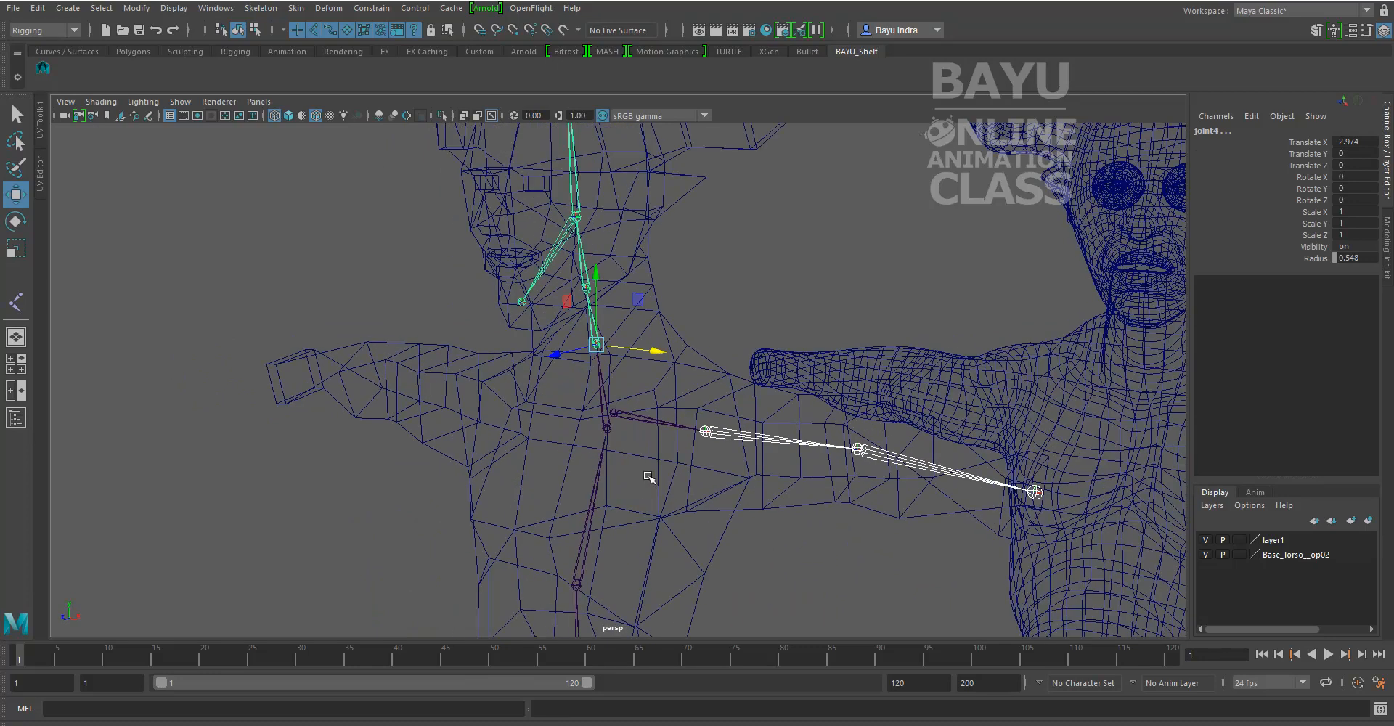
click(651, 477)
click(616, 414)
alt+middle_drag(669, 495, 671, 500)
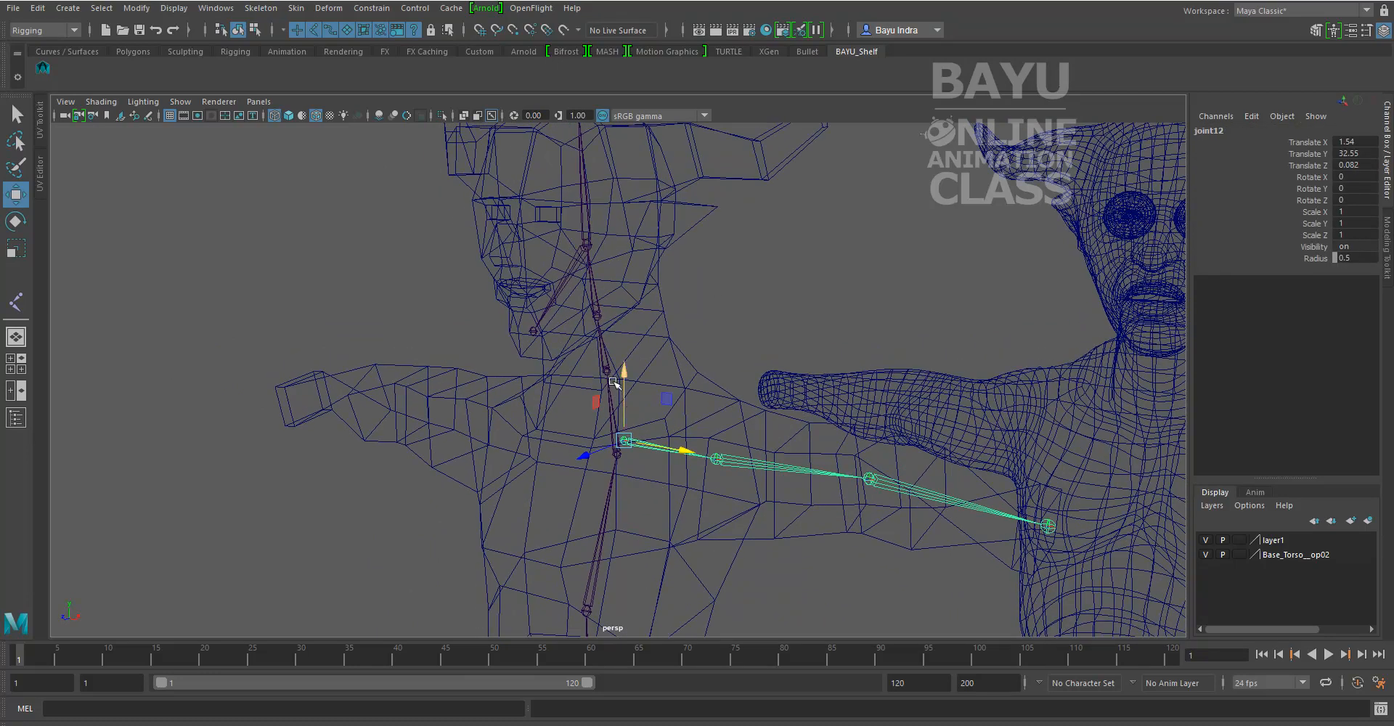
shift+click(607, 362)
mouse_move(715, 458)
alt+mouse_down()
mouse_move(657, 465)
mouse_move(695, 461)
alt+mouse_up()
key(p)
- Mirror the left collarbone and arm joints across the YZ plane with the Behavior mirror function
scroll(693, 461, down, 4)
alt+drag(568, 504, 636, 514)
scroll(639, 508, up, 3)
scroll(639, 476, up, 2)
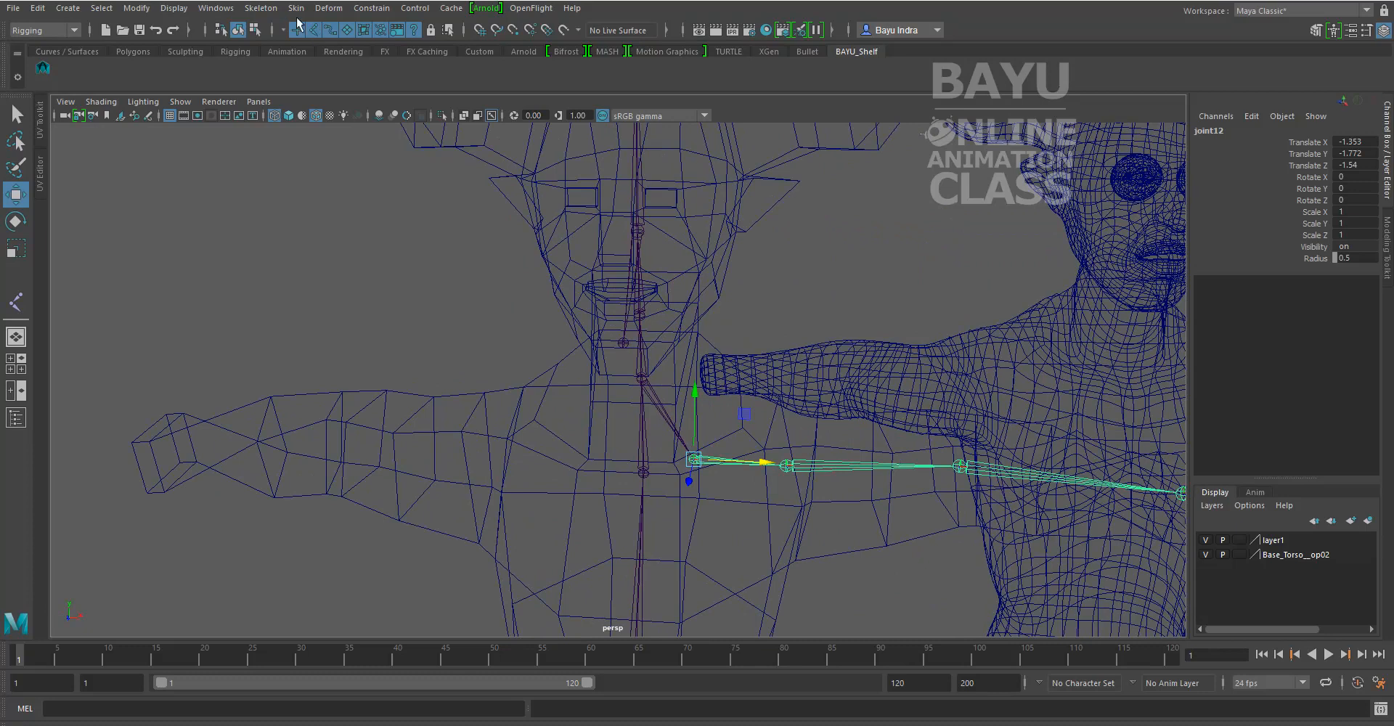
click(261, 8)
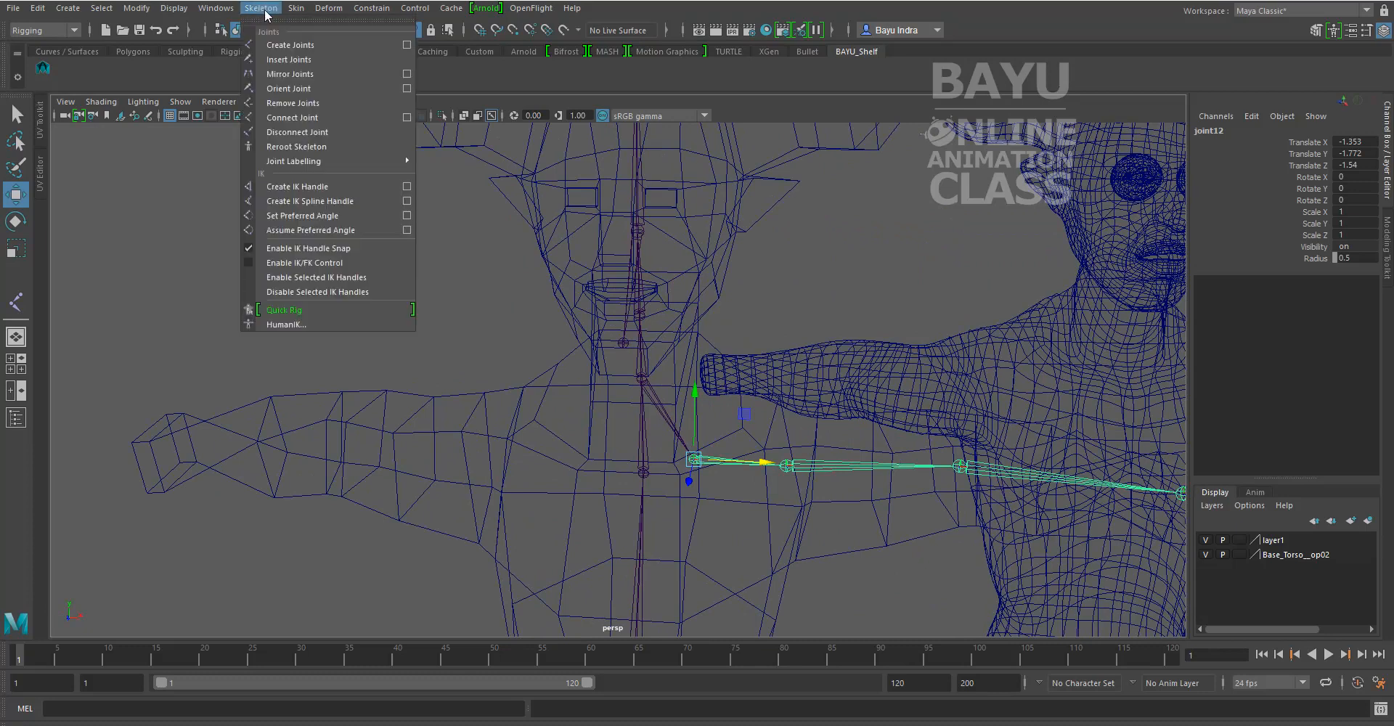
click(406, 74)
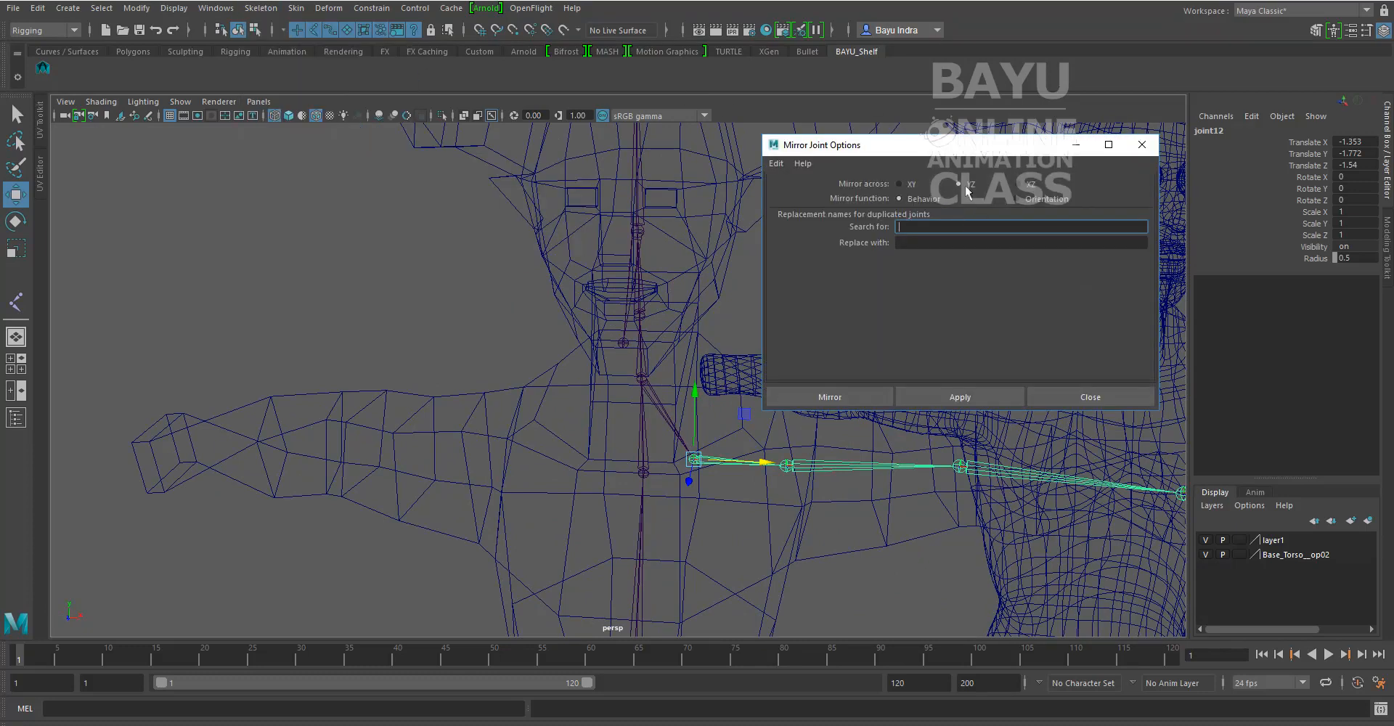
alt+drag(782, 478, 748, 457)
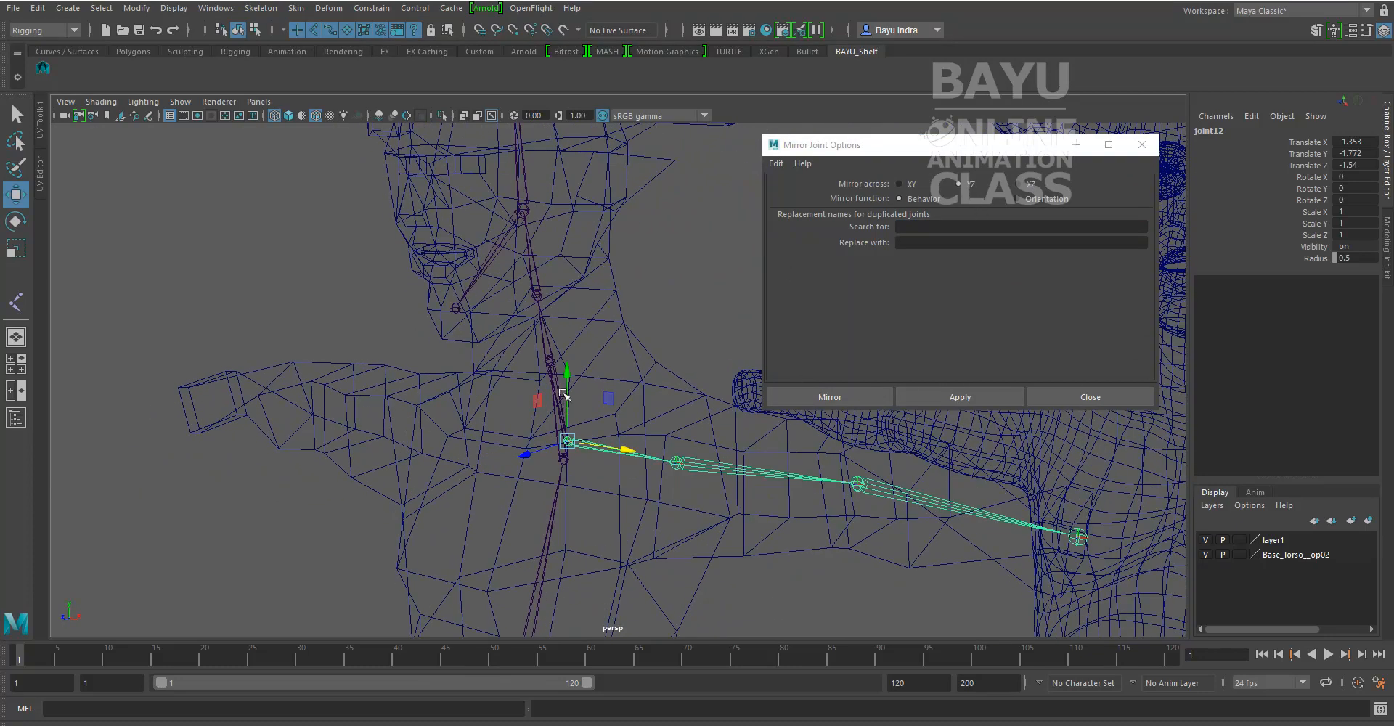
click(803, 397)
alt+right_drag(803, 399, 642, 398)
scroll(641, 399, down, 3)
mouse_move(703, 506)
alt+middle_down()
mouse_move(679, 495)
mouse_move(709, 488)
alt+middle_up()
scroll(680, 495, up, 2)
- Select the root joint and low-poly body for skin binding, reset the bind options and choose Geodesic Voxel as the bind method
click(696, 520)
alt+drag(673, 545, 574, 576)
click(503, 589)
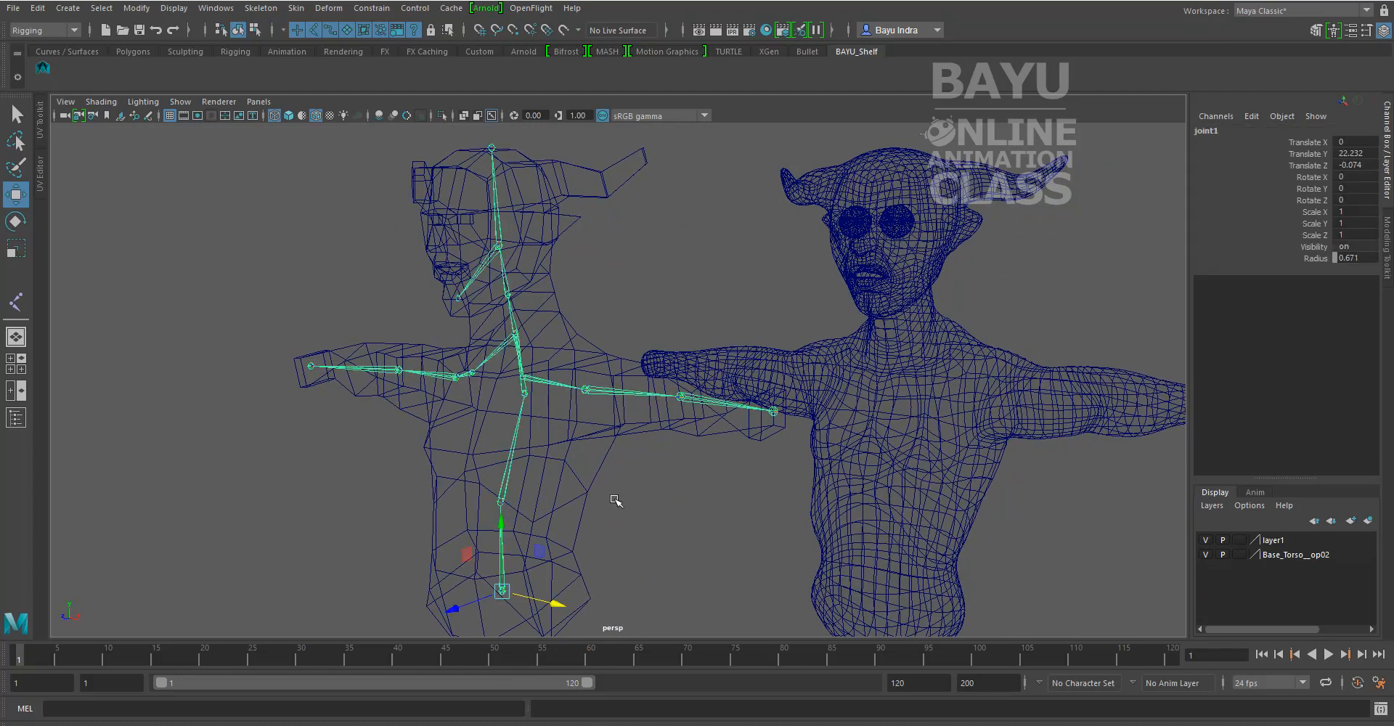
shift+click(587, 511)
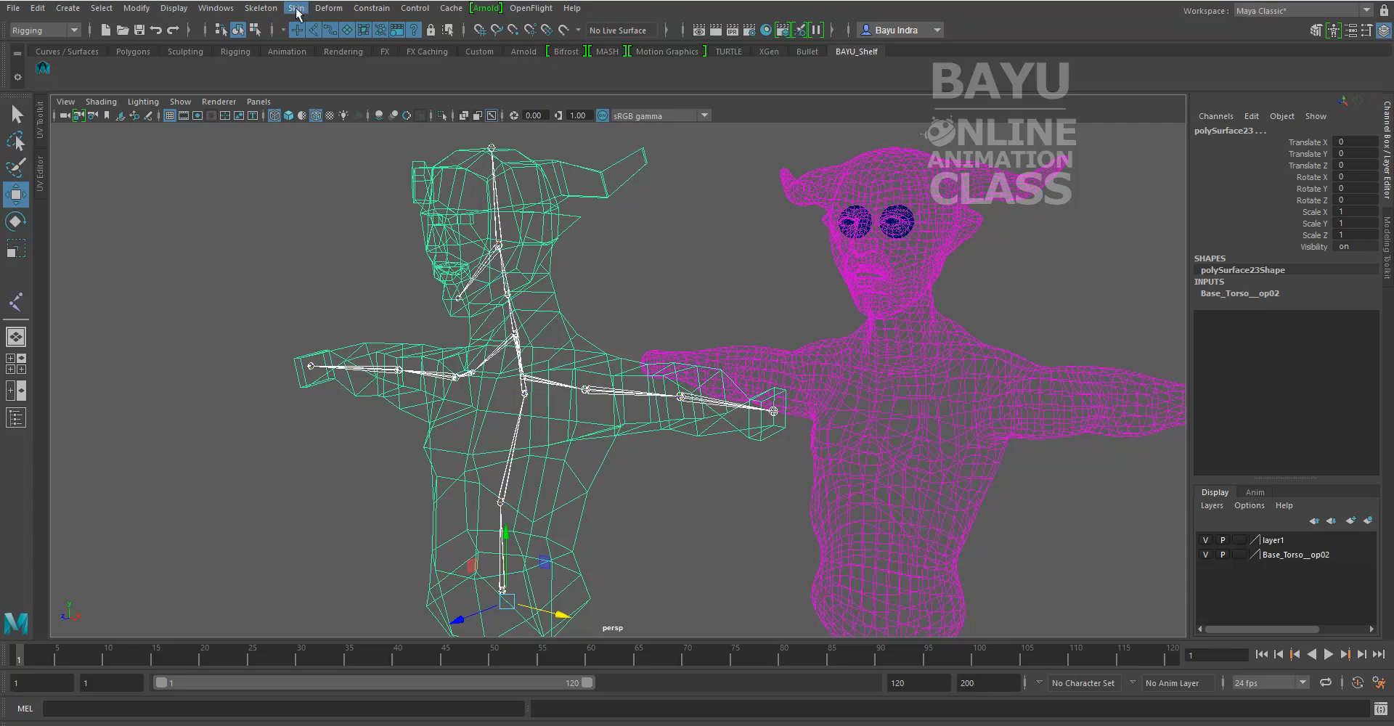
click(262, 8)
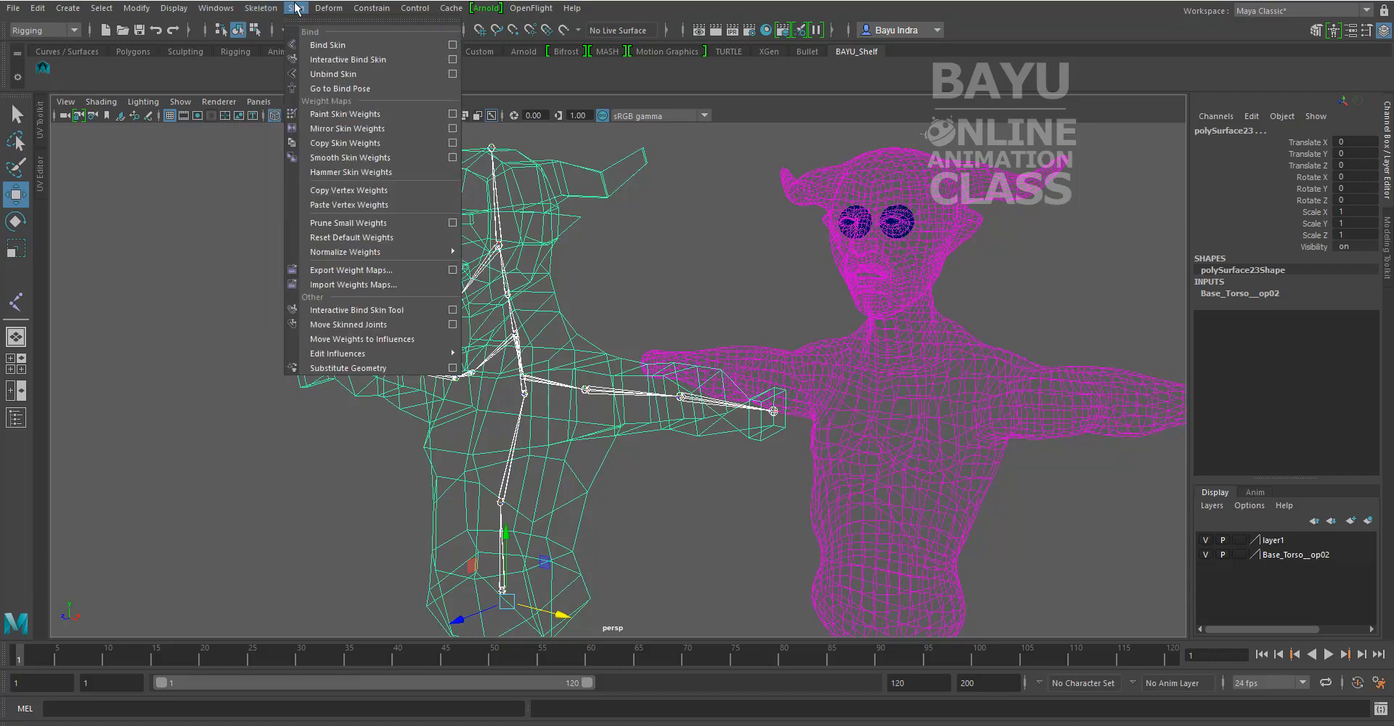
click(452, 45)
drag(928, 144, 939, 133)
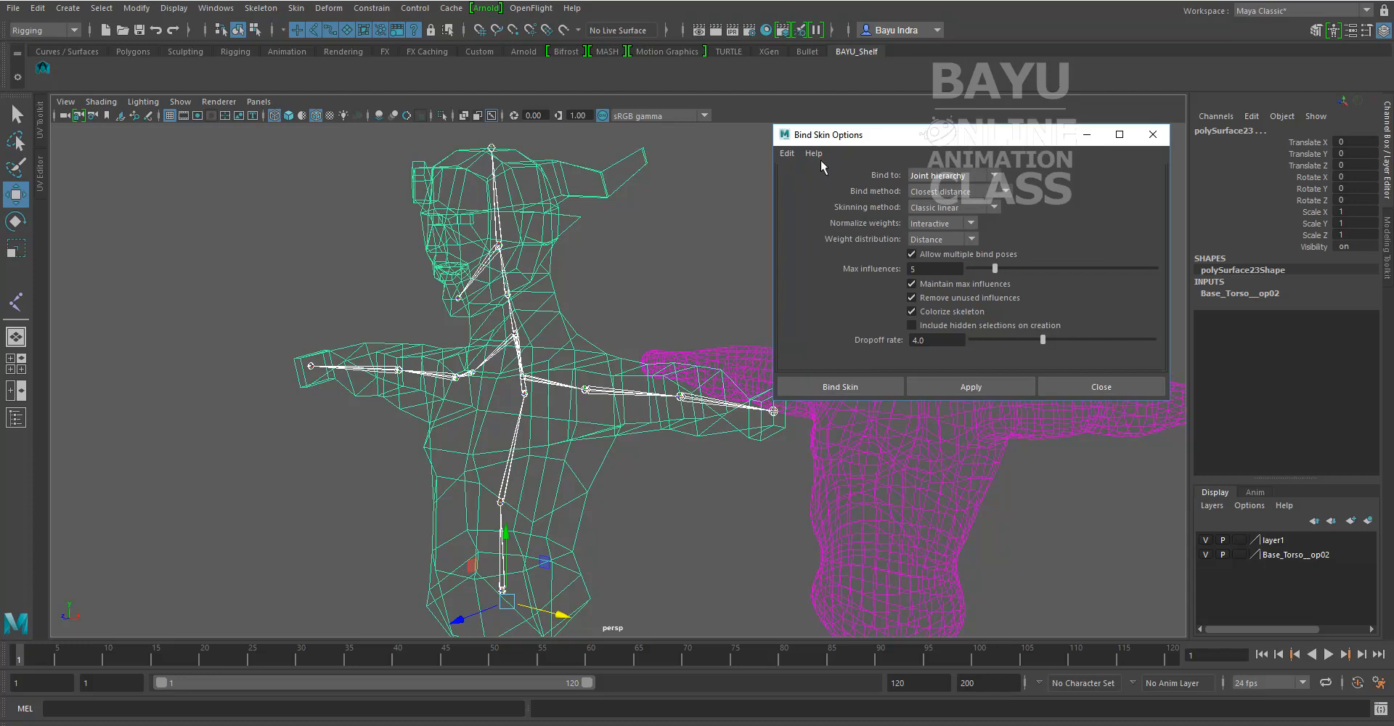
click(787, 163)
click(806, 183)
click(1007, 191)
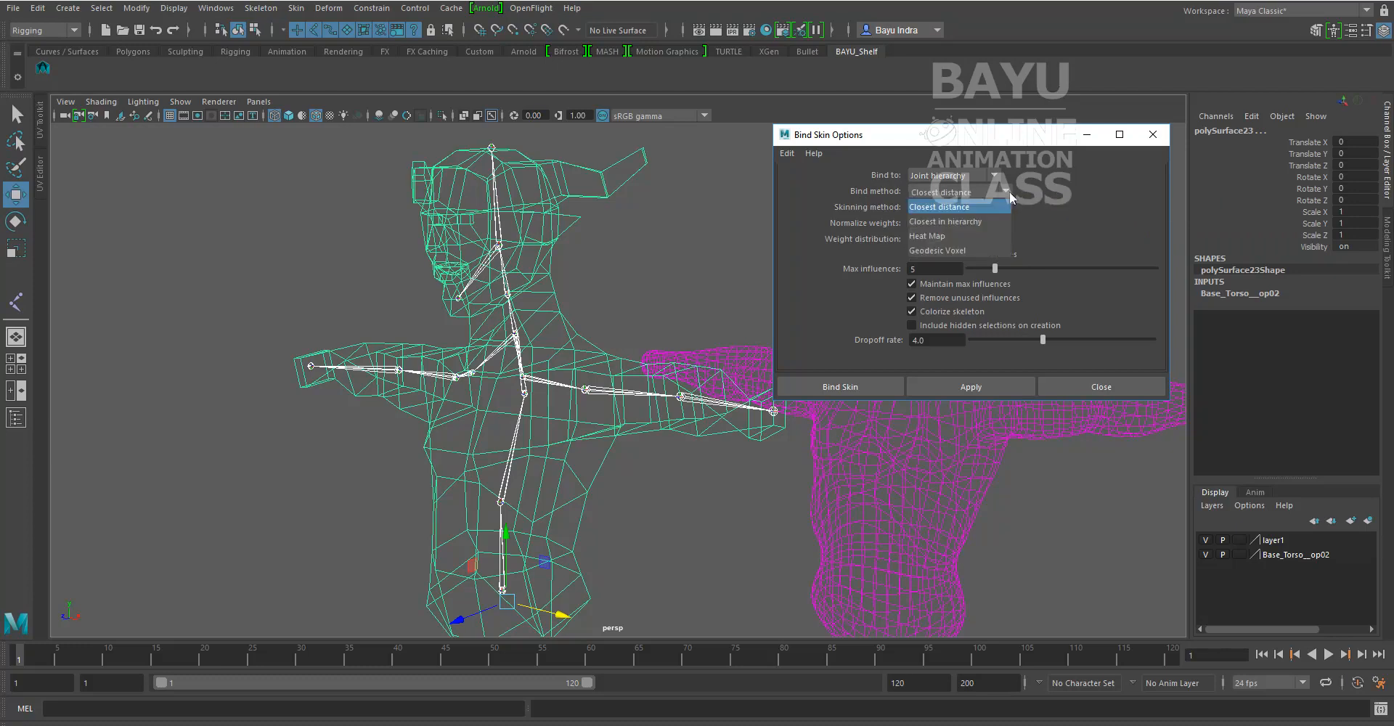
click(966, 250)
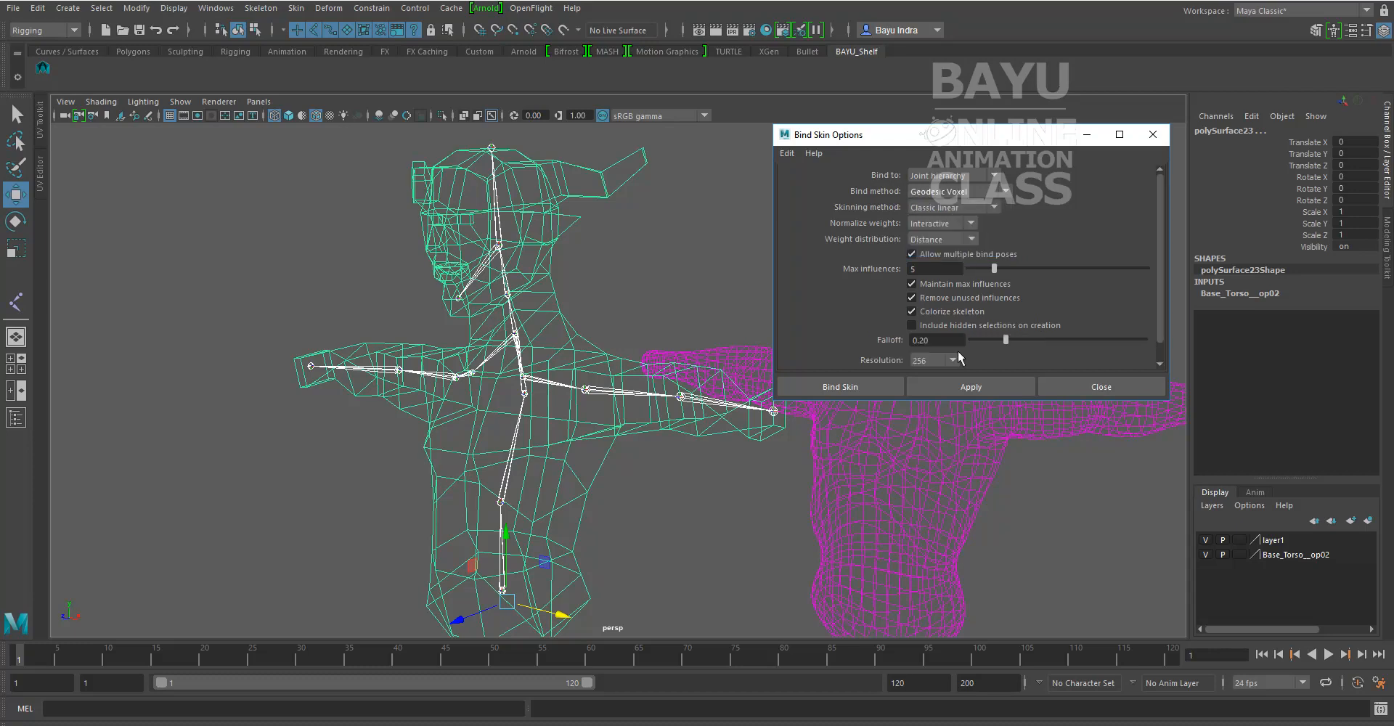
- Set the voxel resolution to 1024 and bind the low-poly body to the skeleton
drag(1154, 372, 1155, 476)
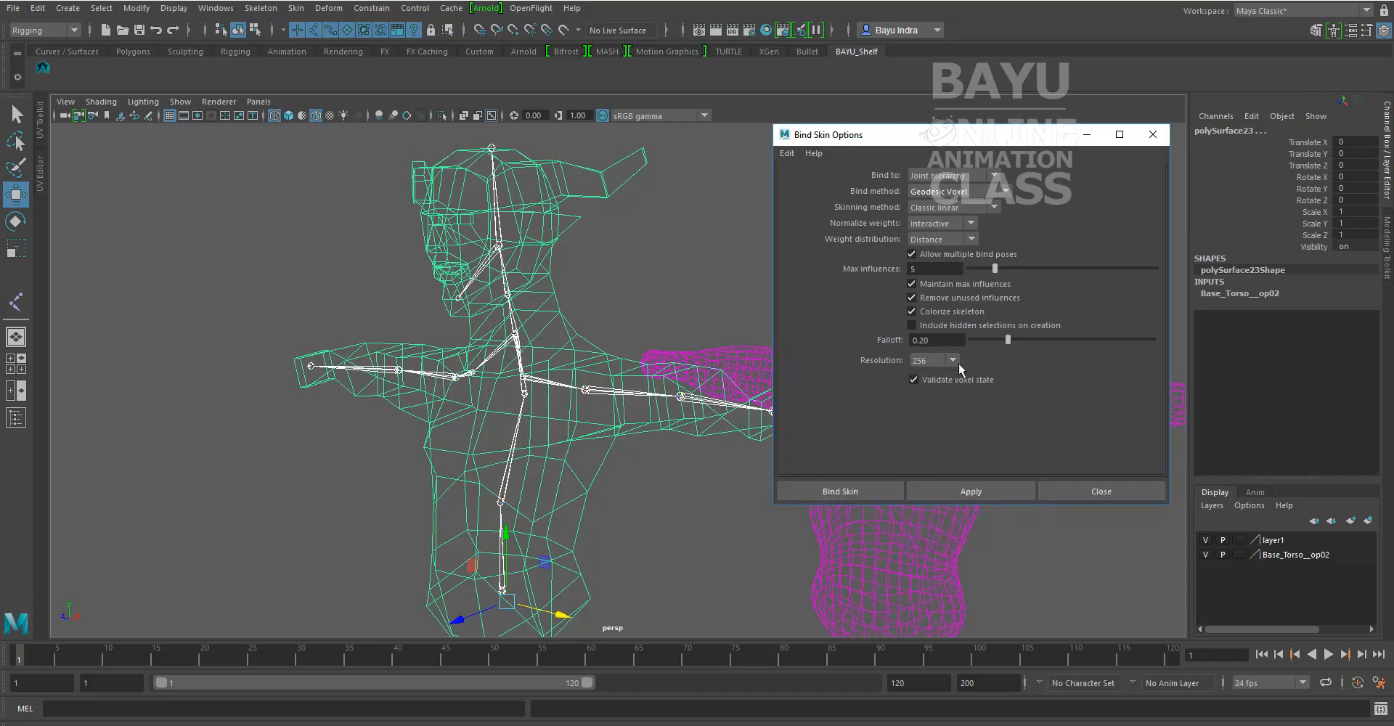
click(953, 361)
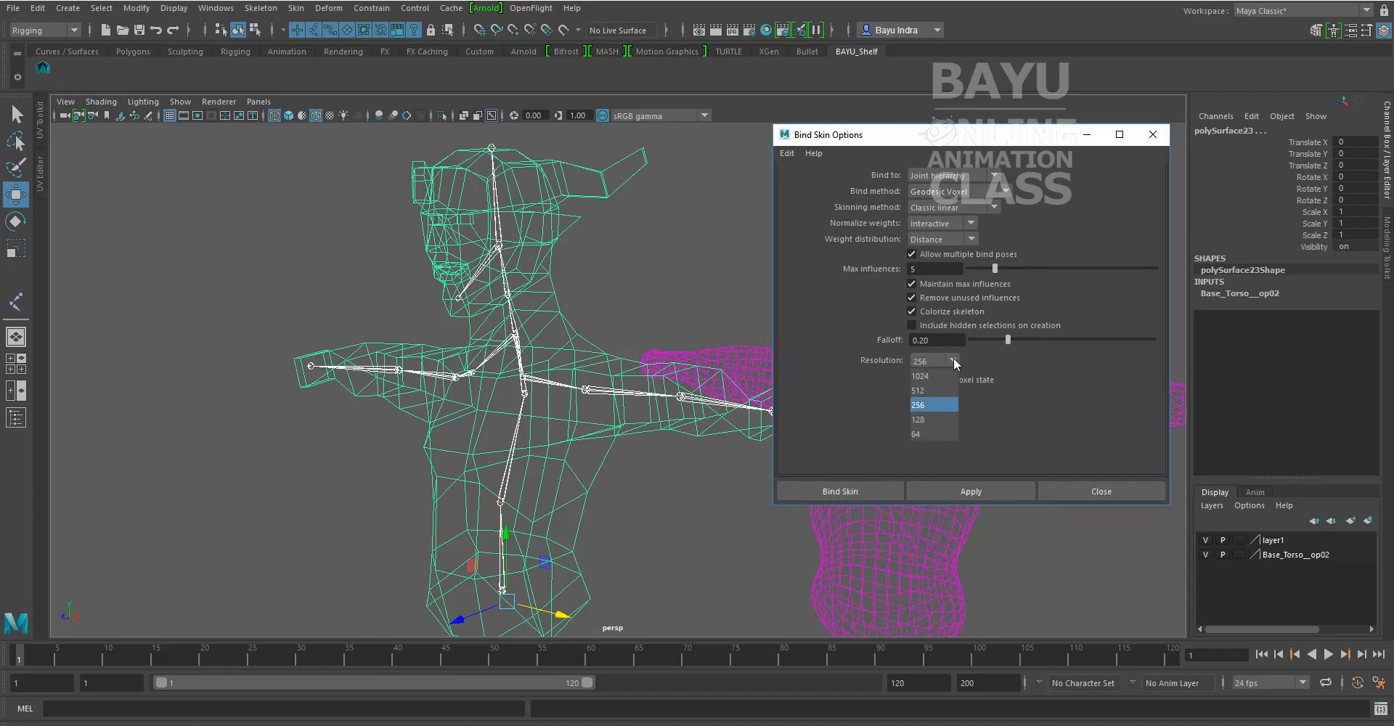
click(947, 380)
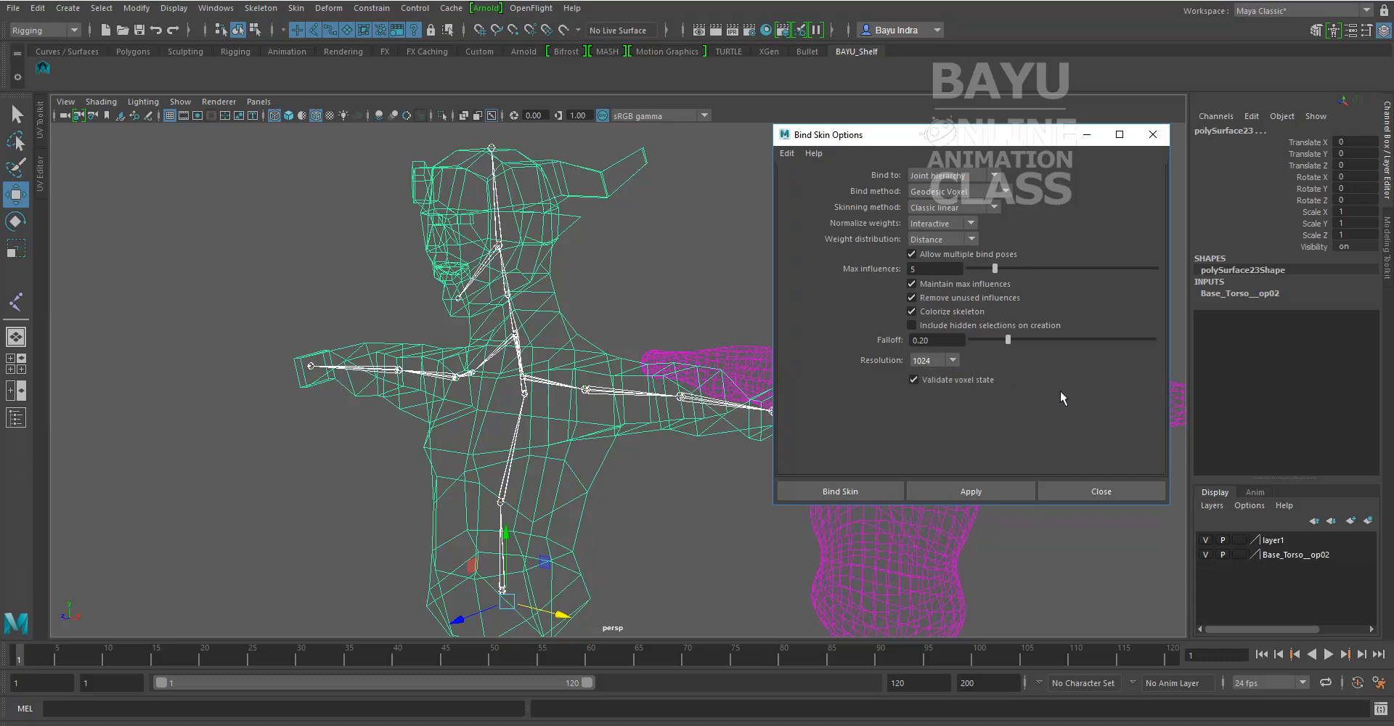
click(860, 493)
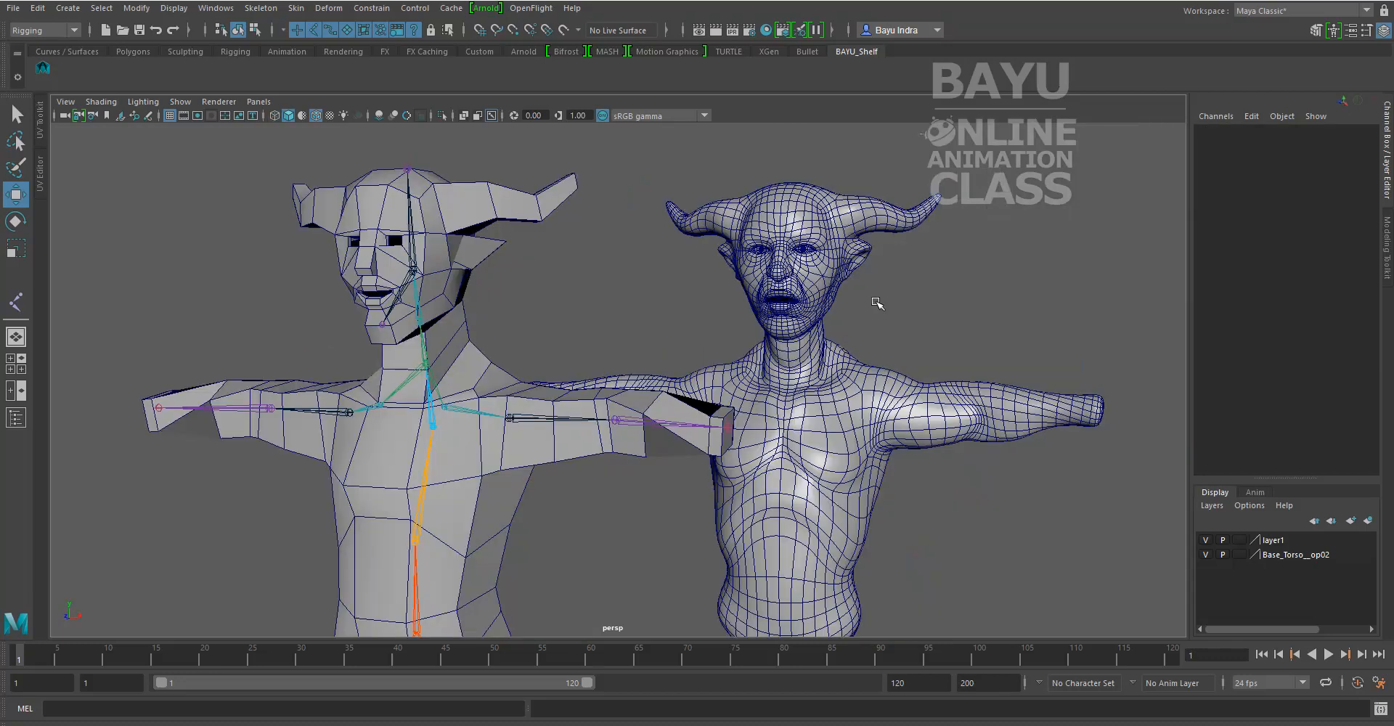
- Rotate the left shoulder joint so that the low-poly model's left arm swings down beside the torso
alt+middle_drag(637, 451, 625, 483)
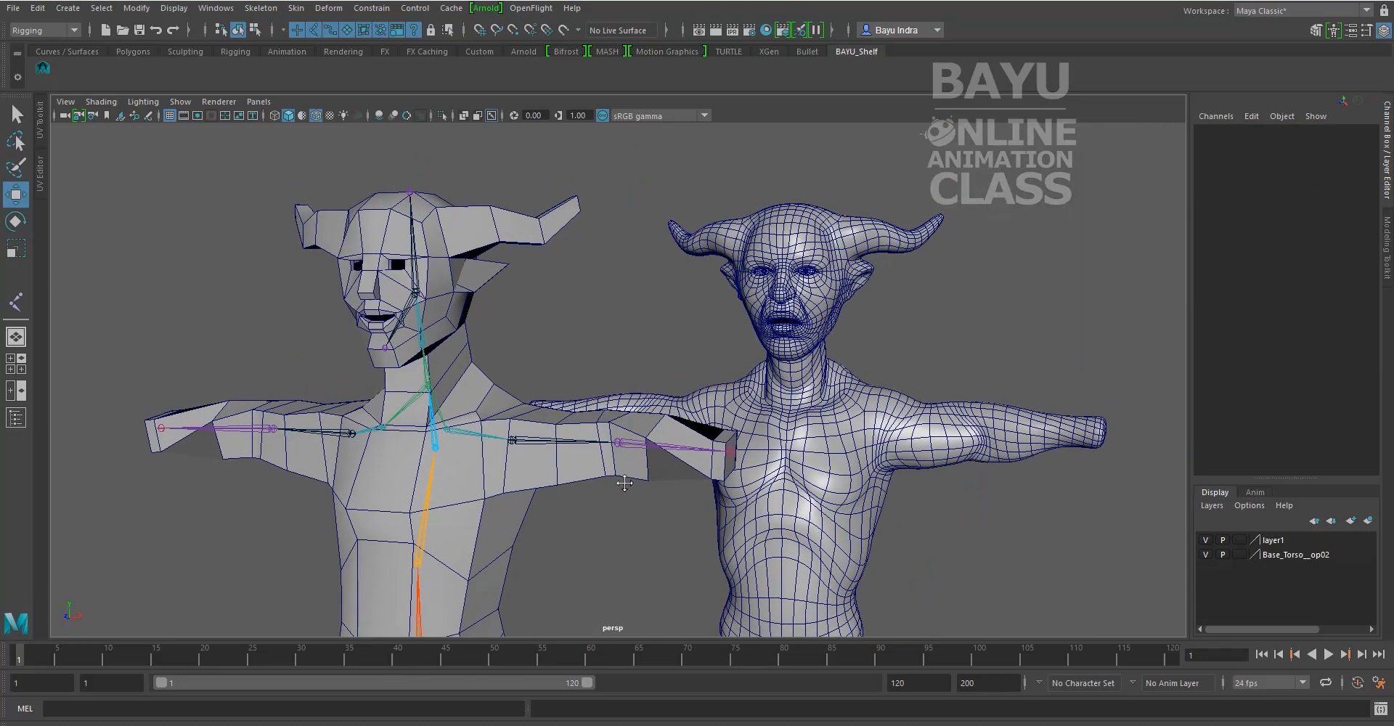
alt+drag(569, 496, 597, 496)
drag(611, 416, 623, 480)
alt+drag(673, 523, 582, 506)
alt+middle_drag(507, 507, 536, 477)
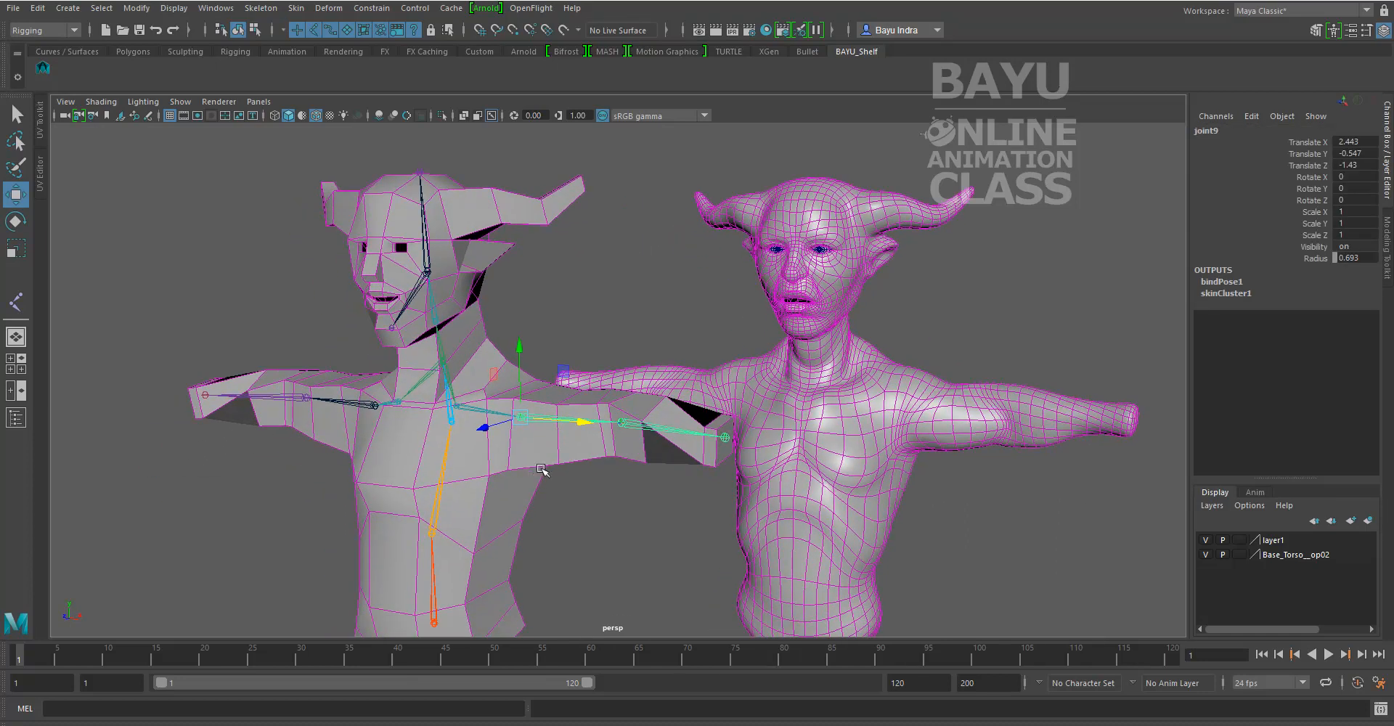
key(e)
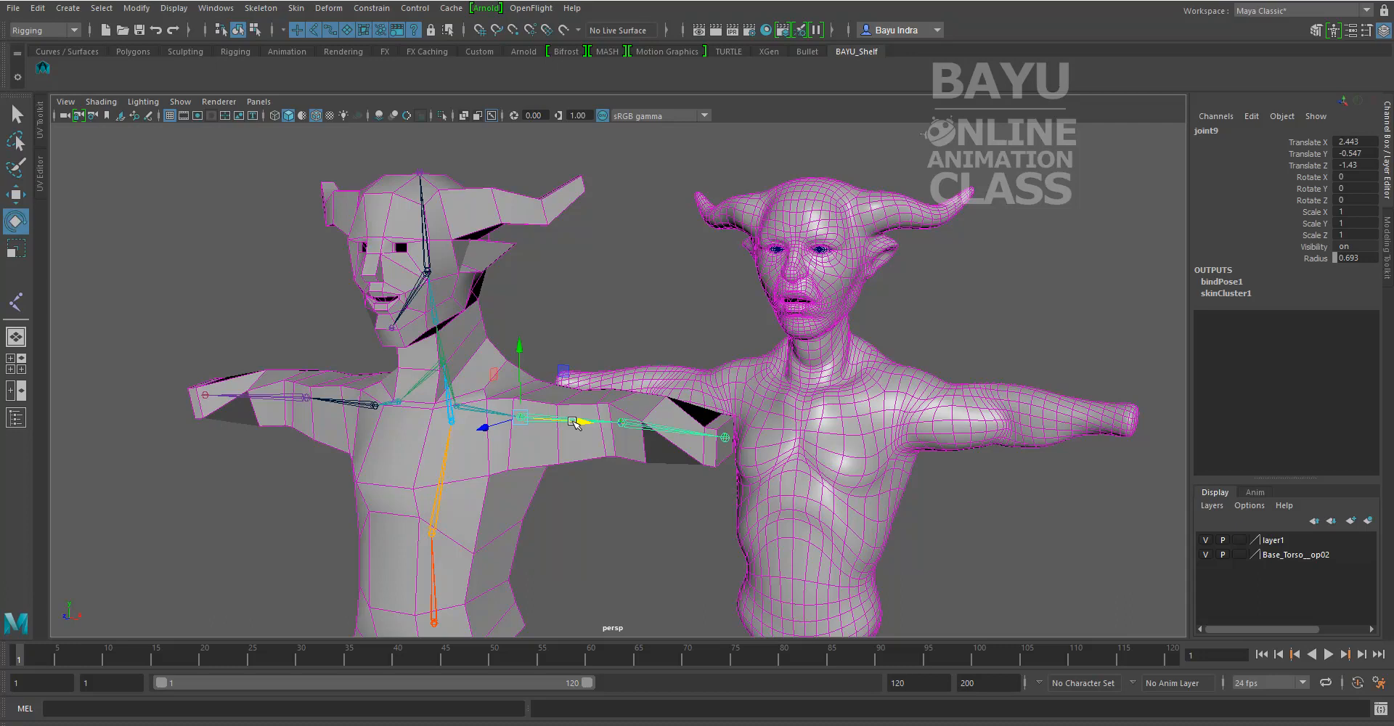
alt+middle_drag(574, 404, 549, 412)
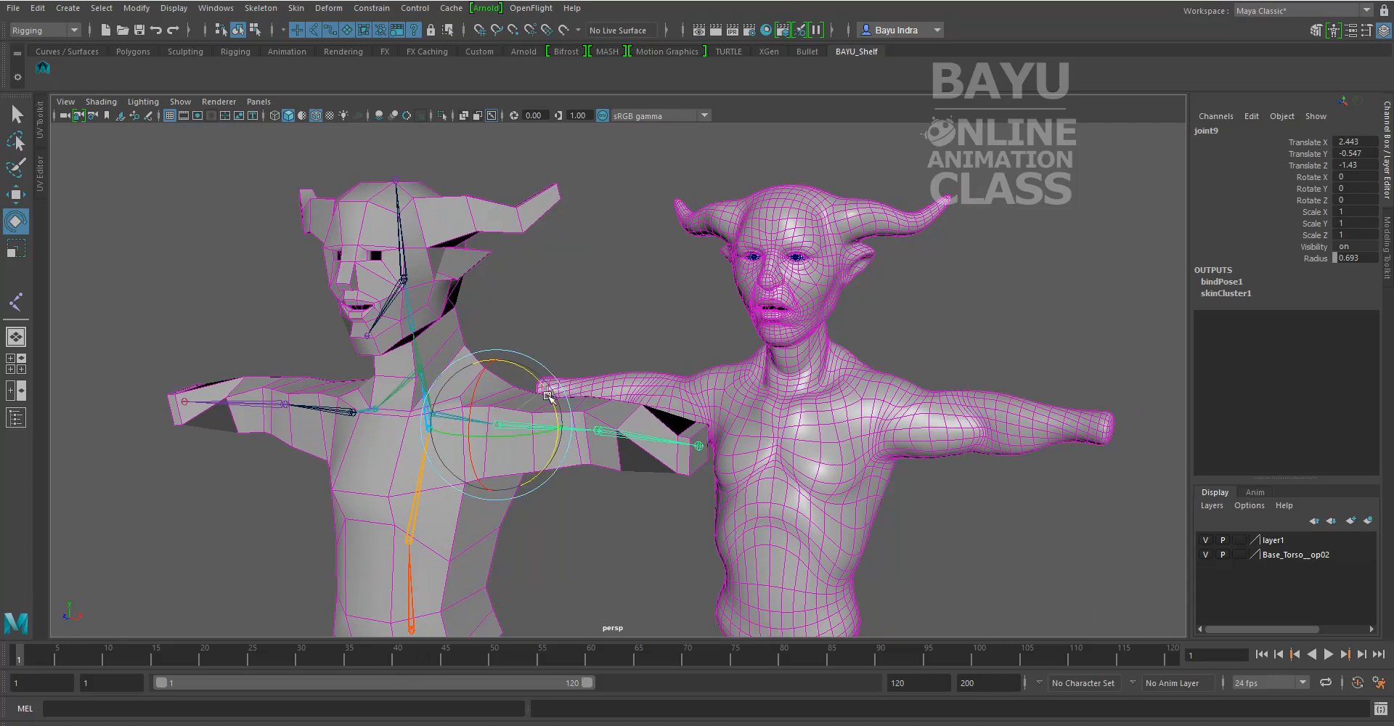
drag(556, 424, 417, 427)
- Rotate the right shoulder joint to lower the right arm, to a Rotate Z of about -52
click(330, 405)
alt+drag(331, 405, 417, 321)
alt+drag(772, 428, 624, 438)
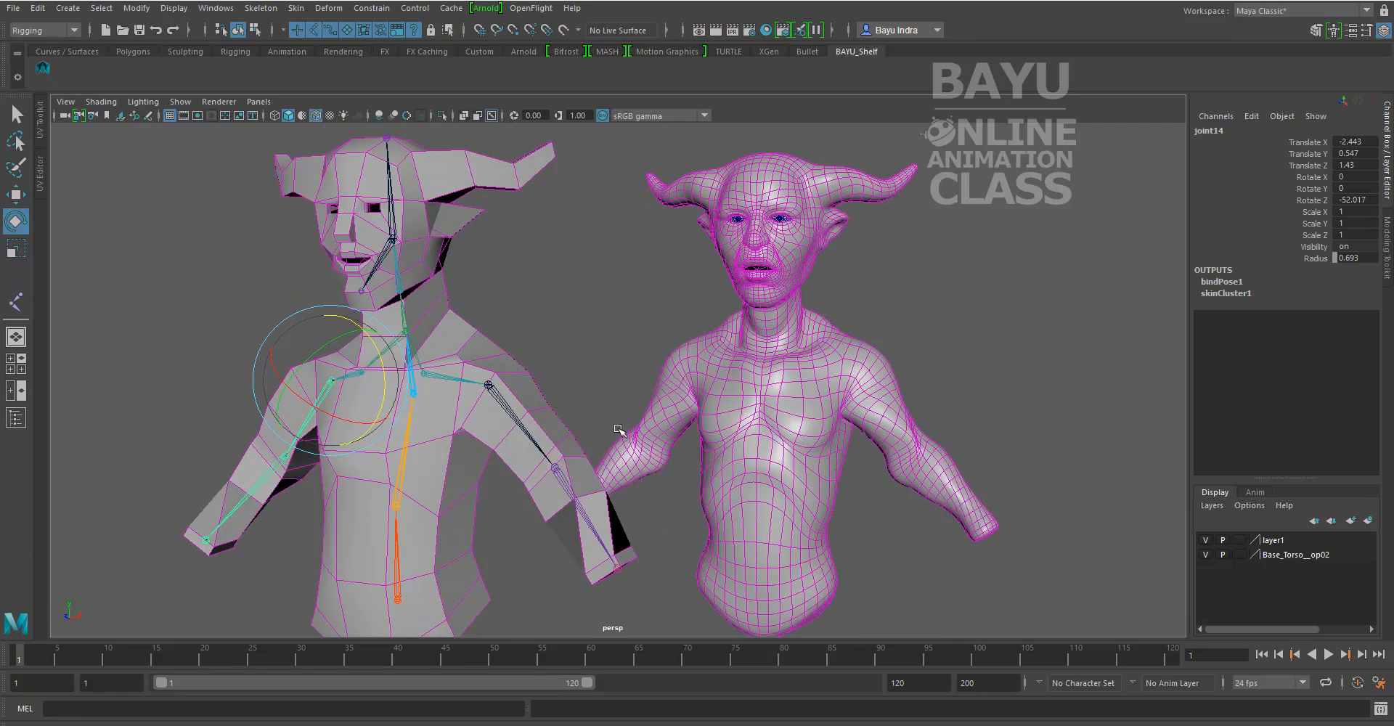
alt+middle_drag(625, 437, 639, 452)
alt+middle_drag(549, 344, 556, 353)
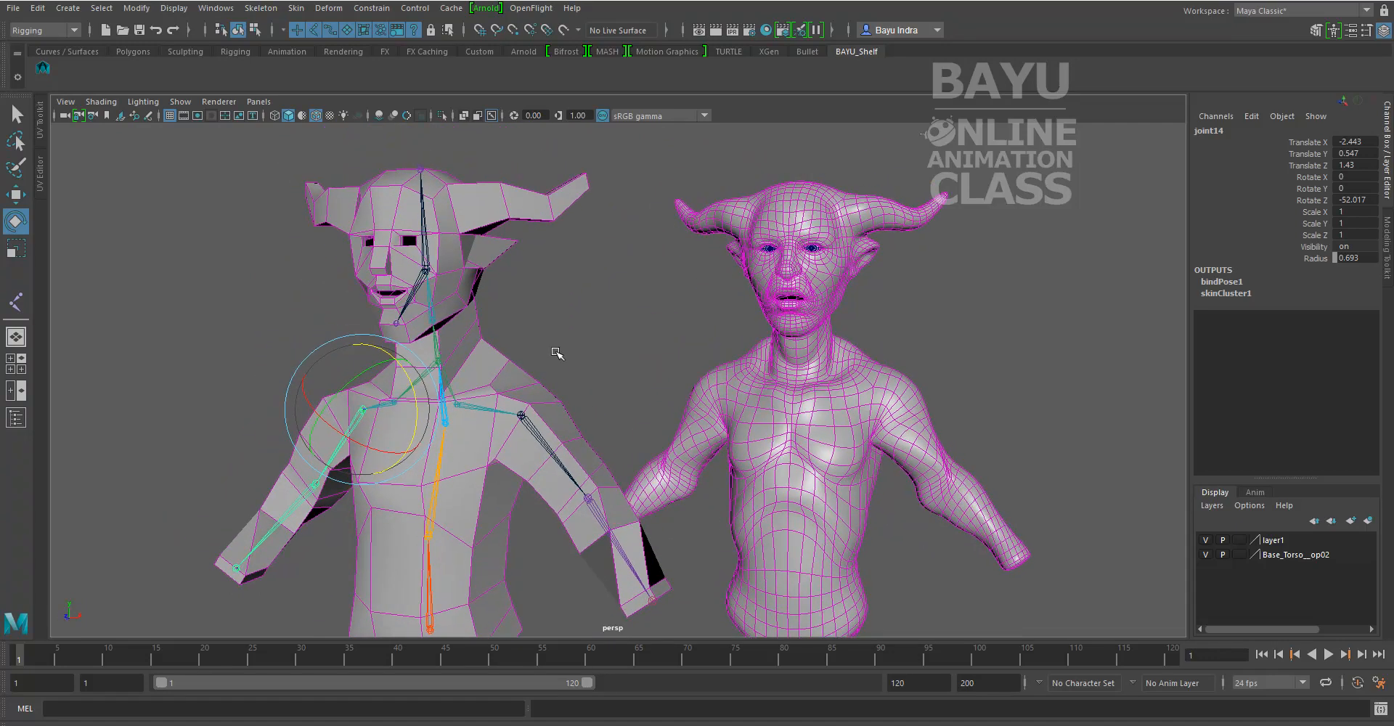
click(558, 357)
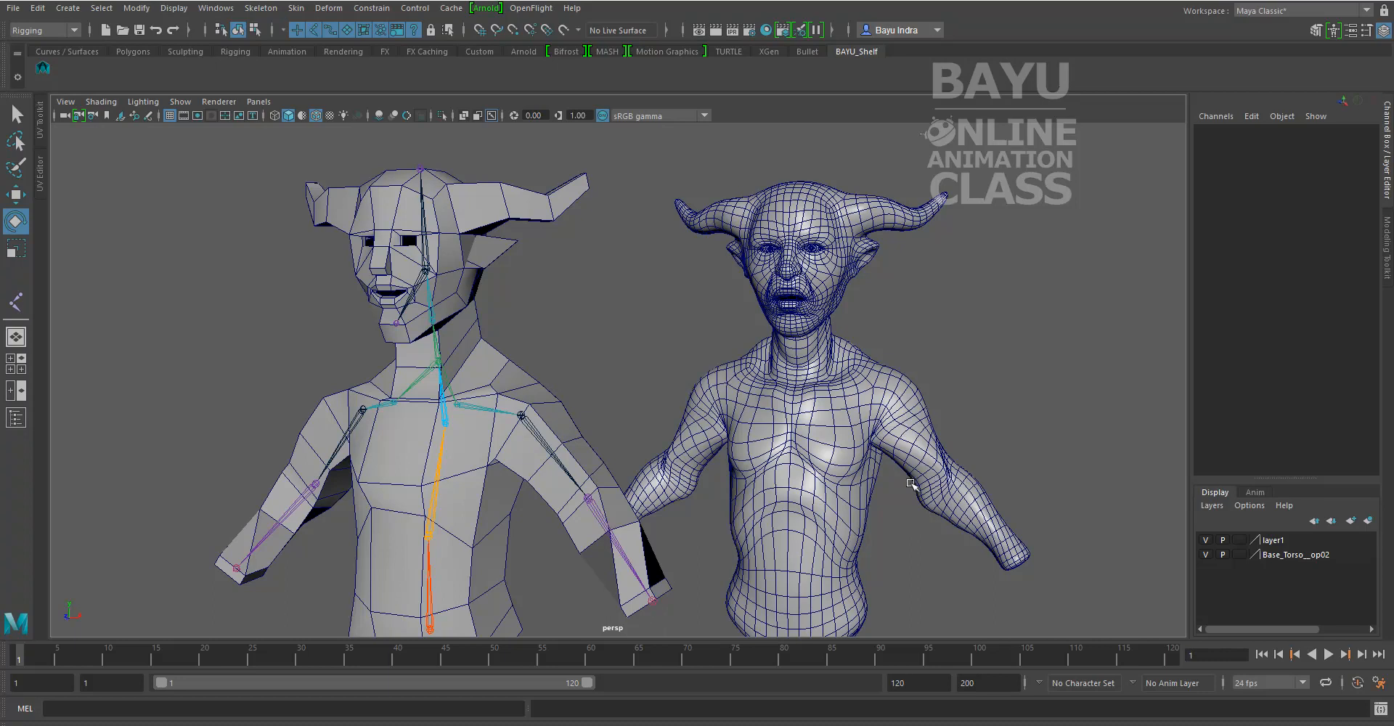
- Select the low-poly body and start the Paint Skin Weights Tool with its settings open
mouse_move(572, 481)
alt+mouse_down()
mouse_move(446, 475)
mouse_move(602, 469)
mouse_move(504, 472)
mouse_move(569, 482)
mouse_move(557, 461)
alt+mouse_up()
click(310, 513)
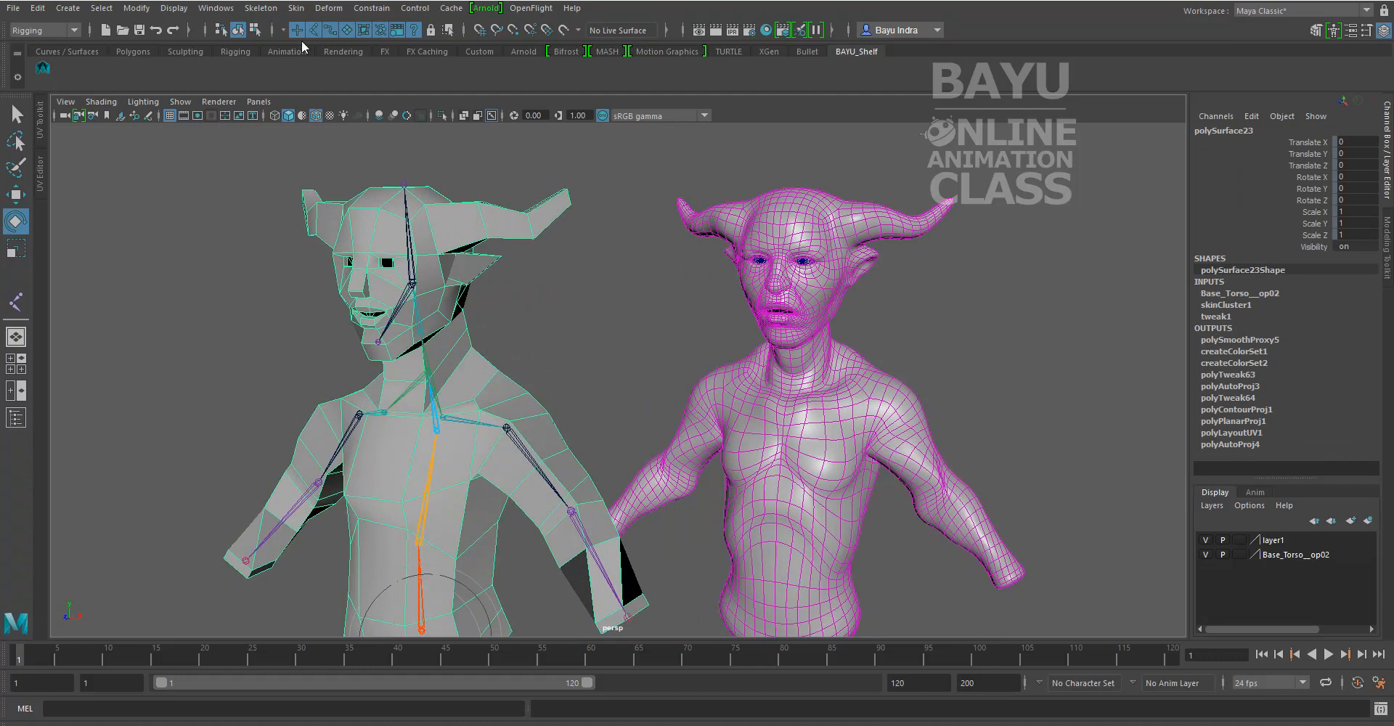
click(297, 8)
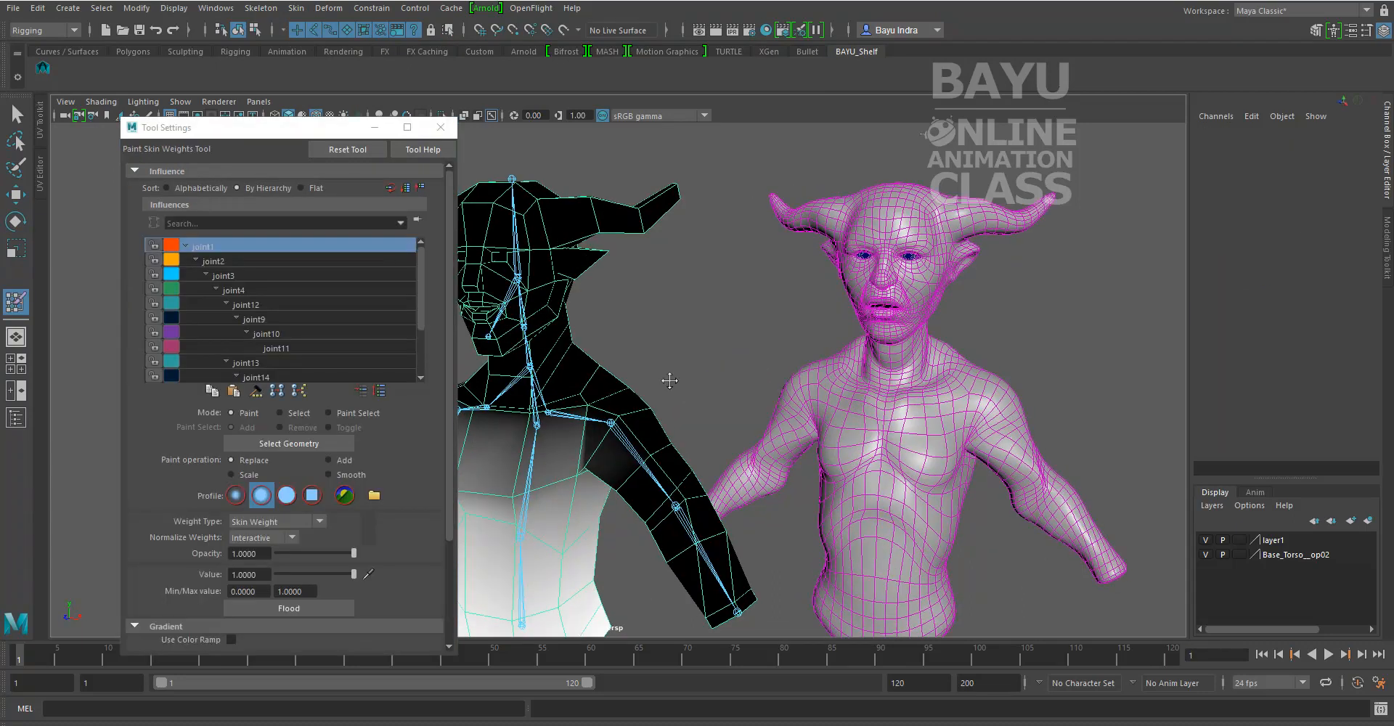
alt+middle_drag(670, 381, 819, 371)
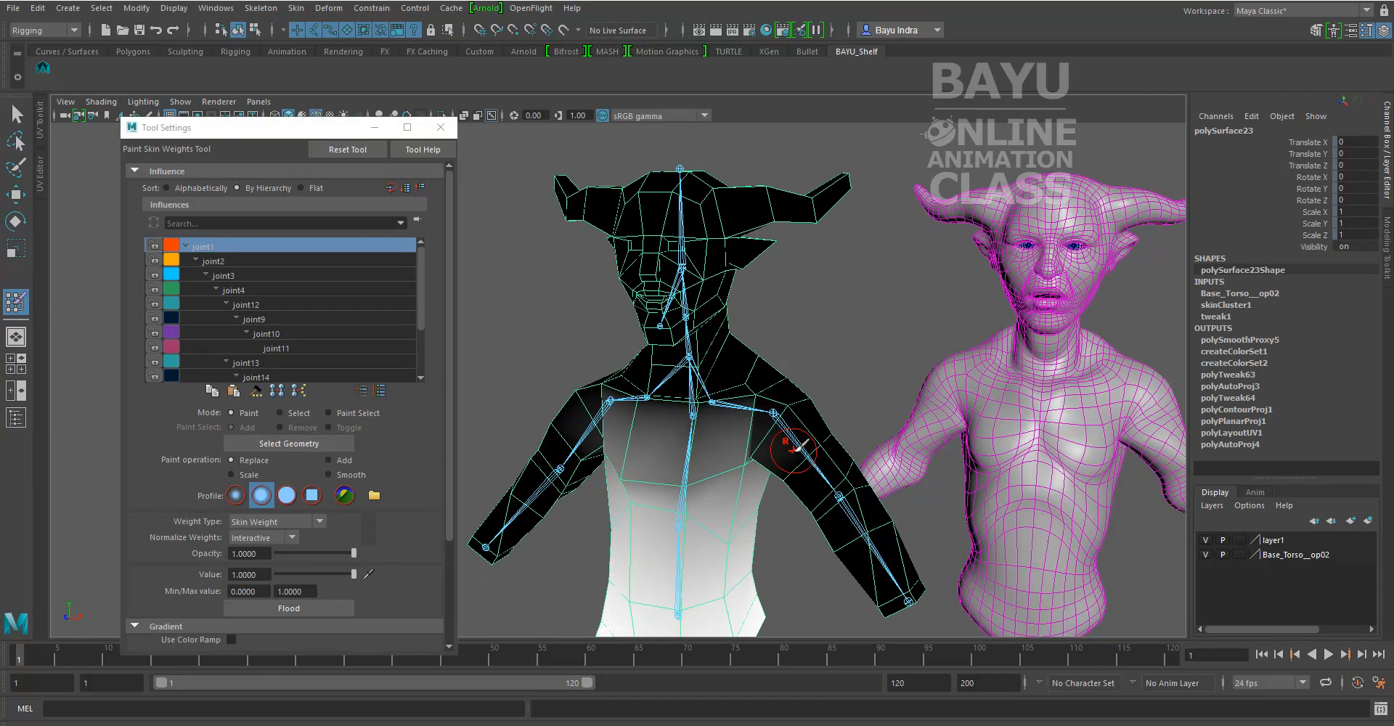
- Examine the skin weights of the left arm influences joint11, joint10 and joint9 along with the tool's paint value settings
click(268, 350)
click(266, 335)
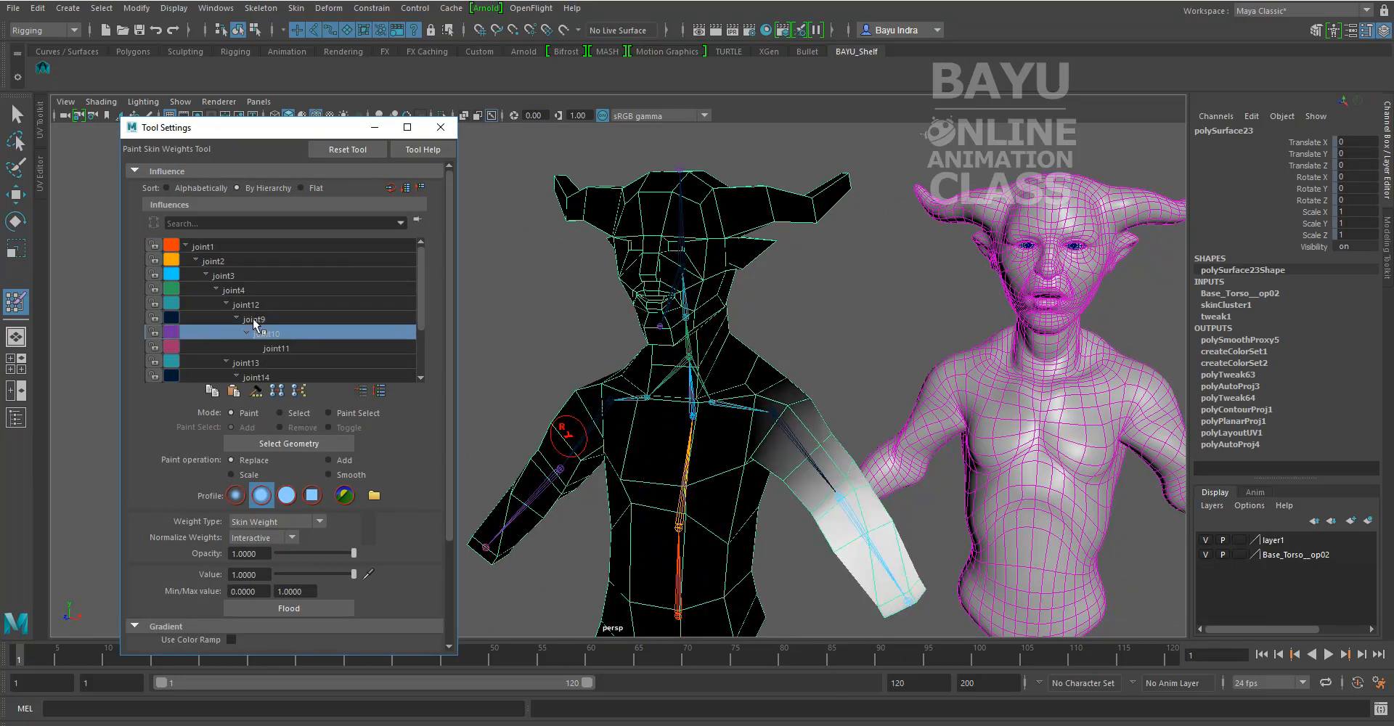
click(254, 321)
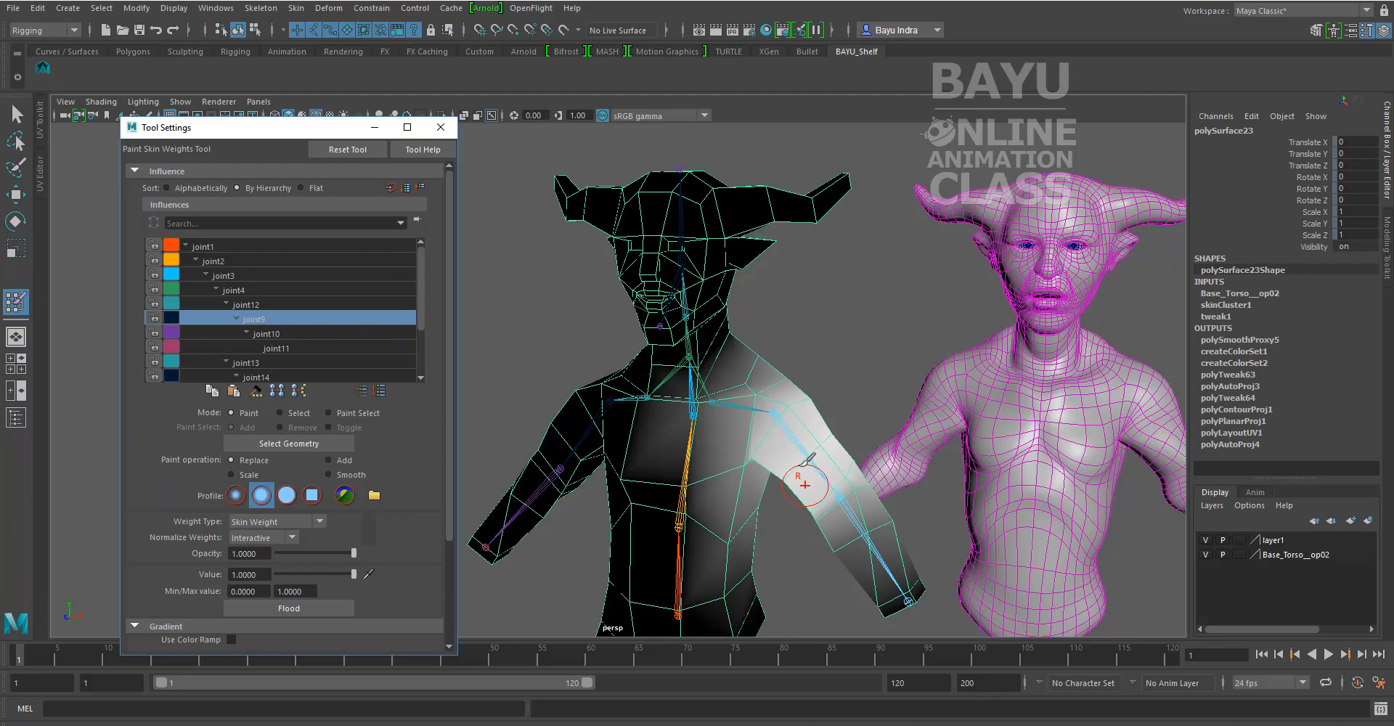
alt+drag(785, 480, 588, 498)
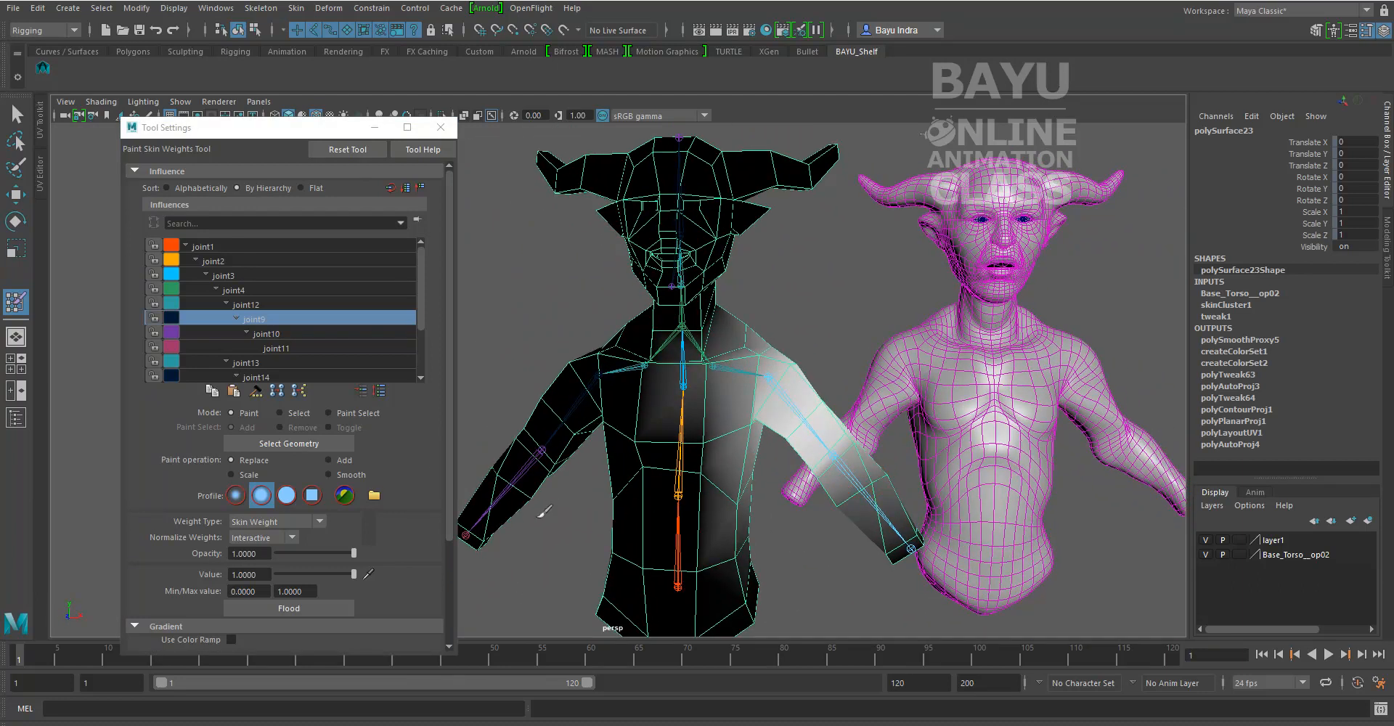
scroll(445, 400, down, 4)
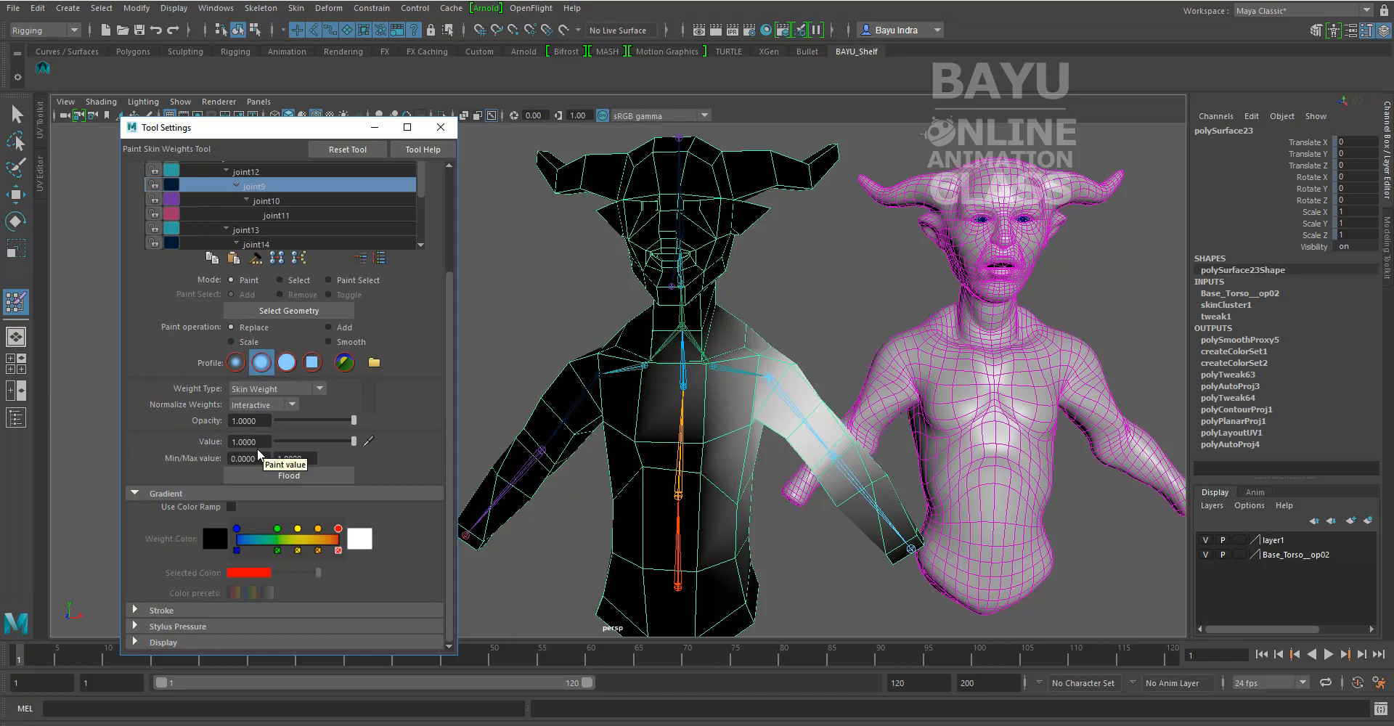
scroll(725, 456, up, 5)
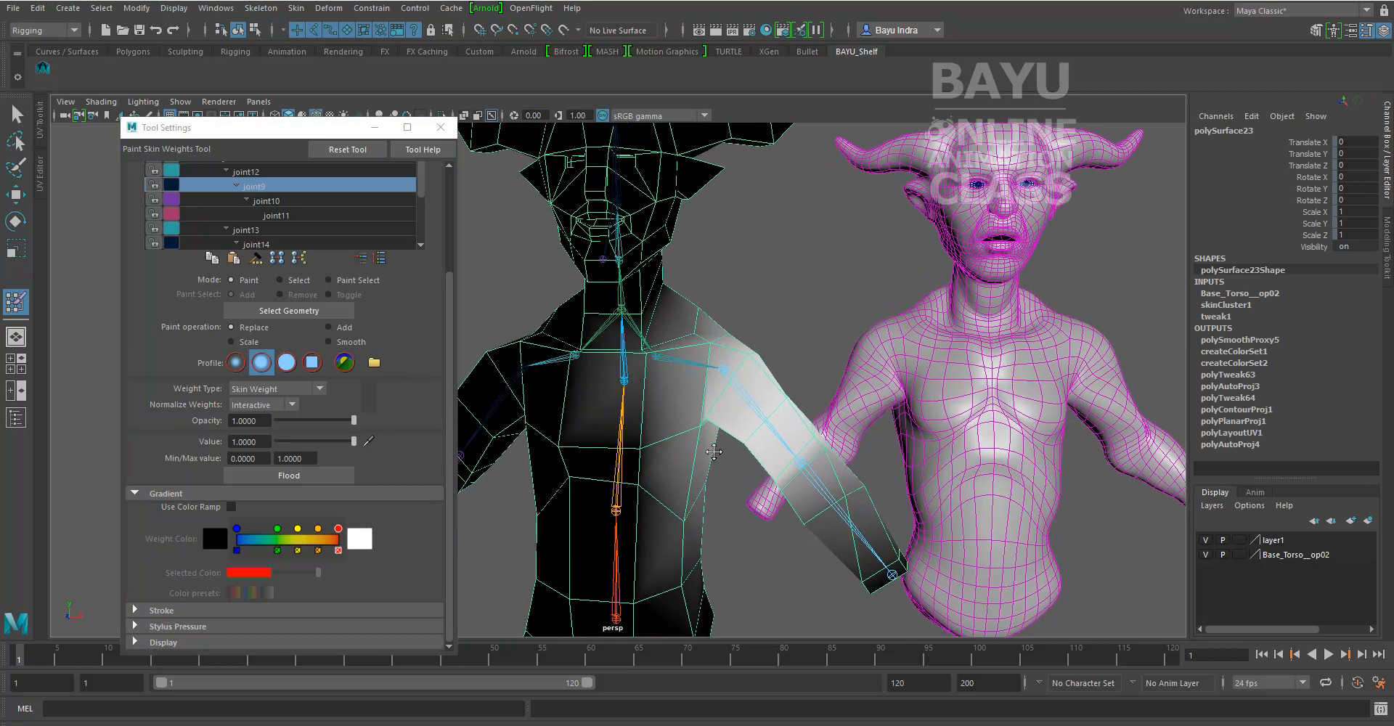
- Paint the left shoulder and upper arm with a joint9 weight of 1 in Replace mode, checking coverage from front and back
scroll(714, 452, up, 5)
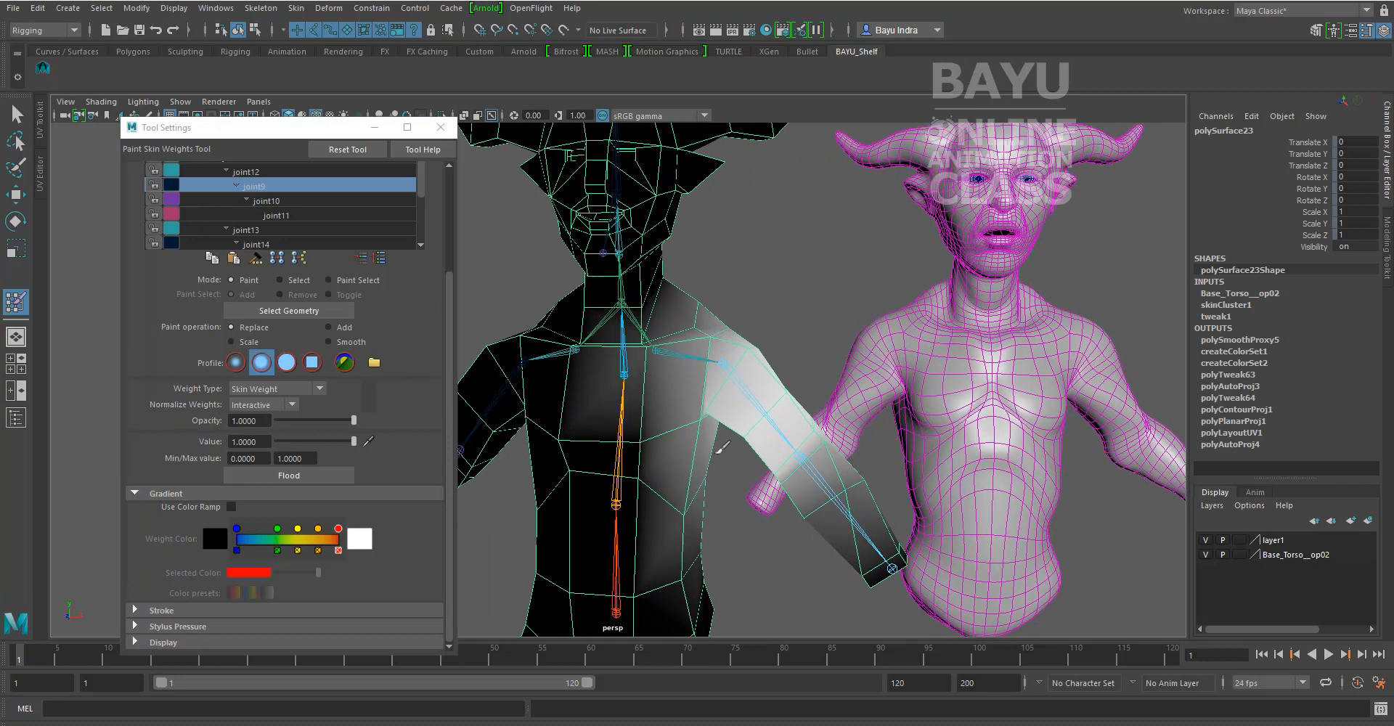
mouse_move(795, 411)
mouse_down()
mouse_move(756, 434)
mouse_move(815, 415)
mouse_move(813, 446)
mouse_move(824, 402)
mouse_move(737, 424)
mouse_up()
mouse_move(849, 473)
alt+mouse_down()
mouse_move(708, 499)
mouse_move(654, 492)
alt+mouse_up()
mouse_move(691, 436)
alt+middle_down()
mouse_move(787, 413)
mouse_move(850, 418)
alt+middle_up()
alt+drag(850, 417, 697, 436)
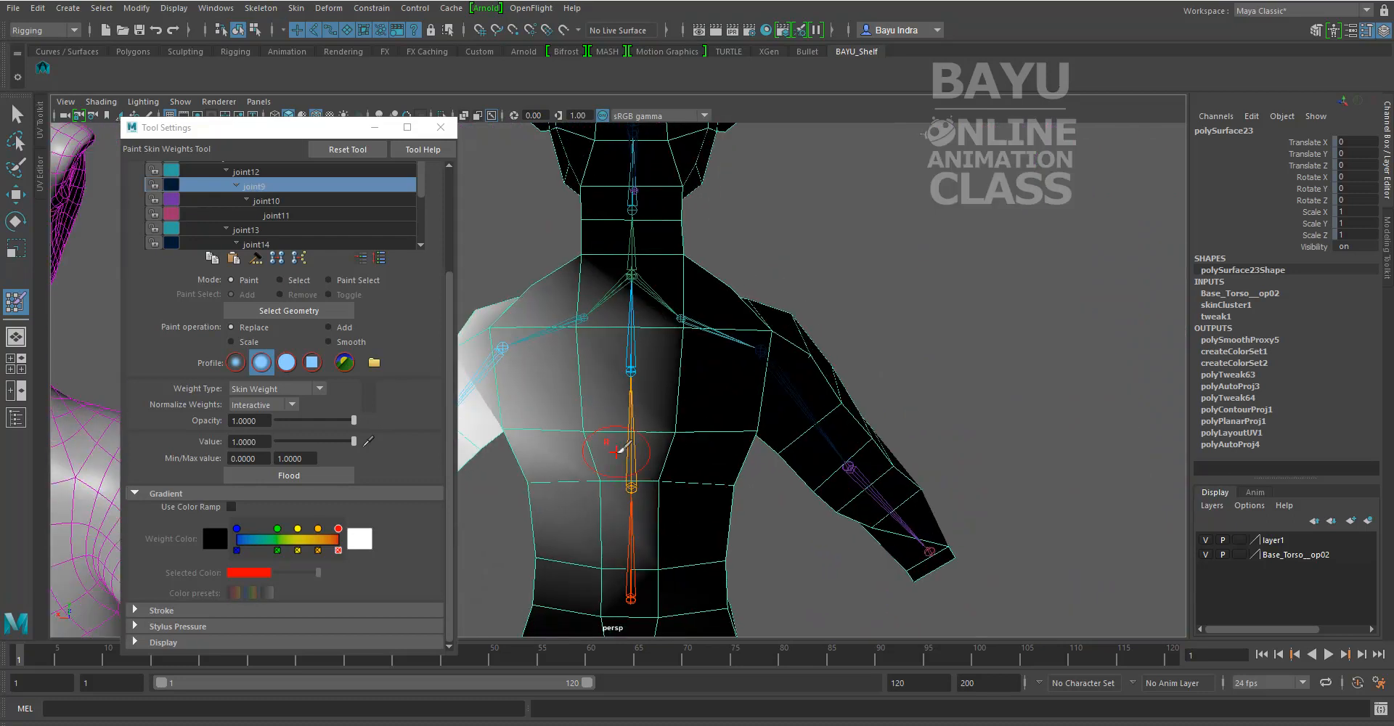
alt+middle_drag(622, 448, 809, 430)
alt+drag(759, 425, 638, 374)
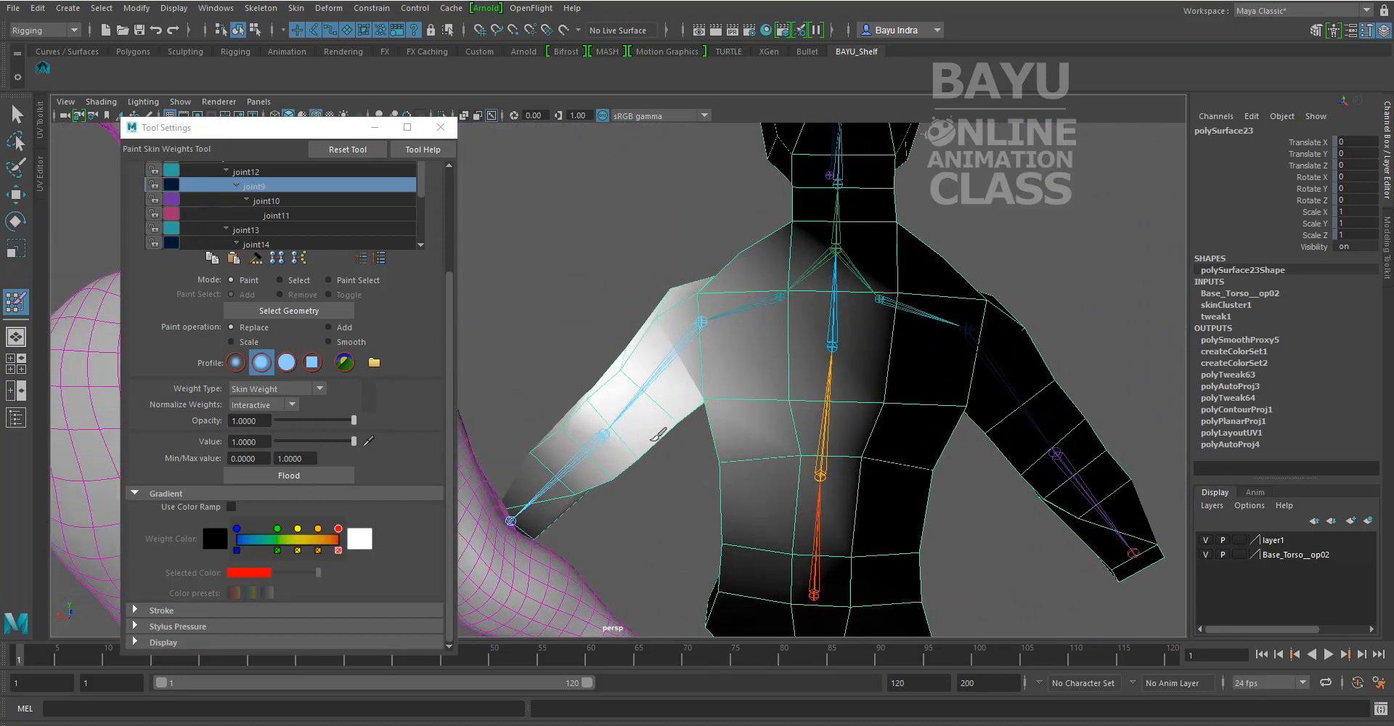
mouse_move(655, 434)
alt+mouse_down()
mouse_move(672, 378)
mouse_move(741, 339)
mouse_move(698, 436)
mouse_move(669, 453)
alt+mouse_up()
alt+middle_drag(670, 454, 748, 452)
alt+drag(716, 447, 751, 421)
alt+middle_drag(674, 412, 709, 462)
scroll(708, 461, up, 1)
scroll(712, 428, up, 1)
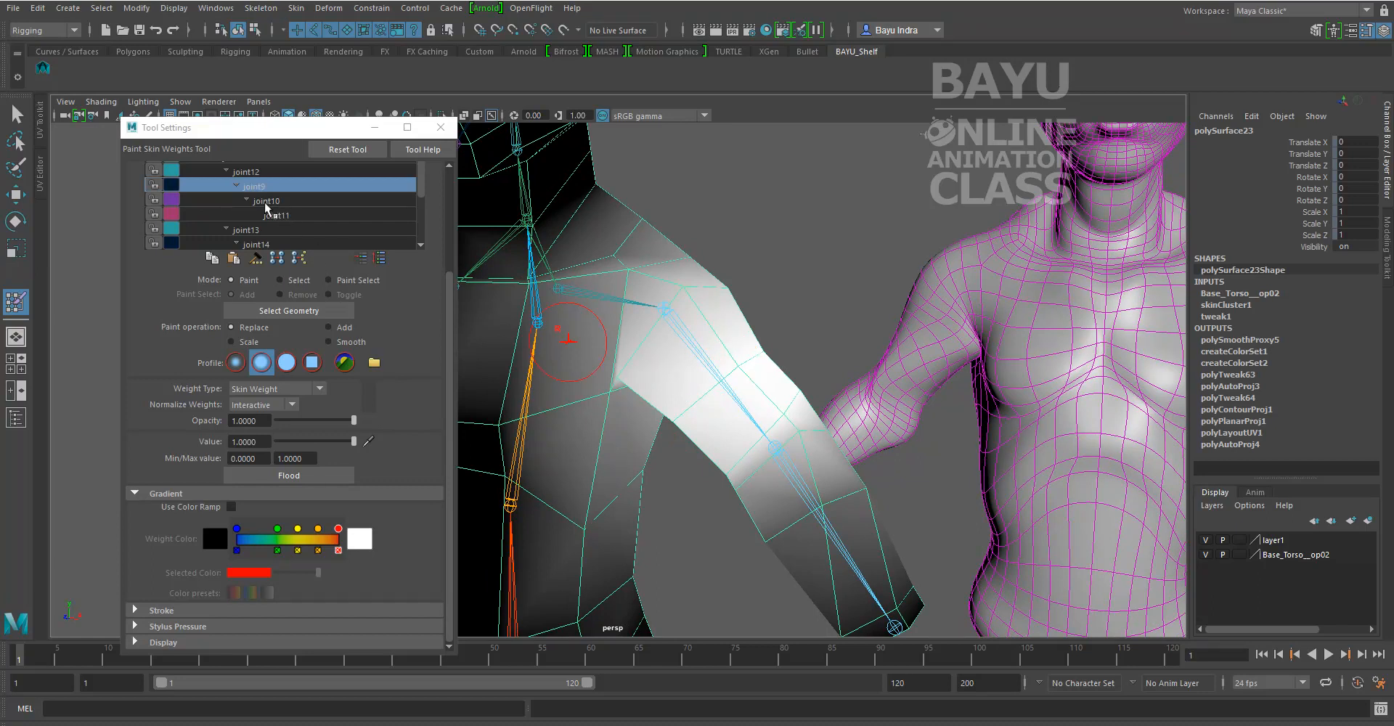
- Set the paint value to 0 and erase joint9's influence from all sides of the left forearm
drag(354, 440, 275, 441)
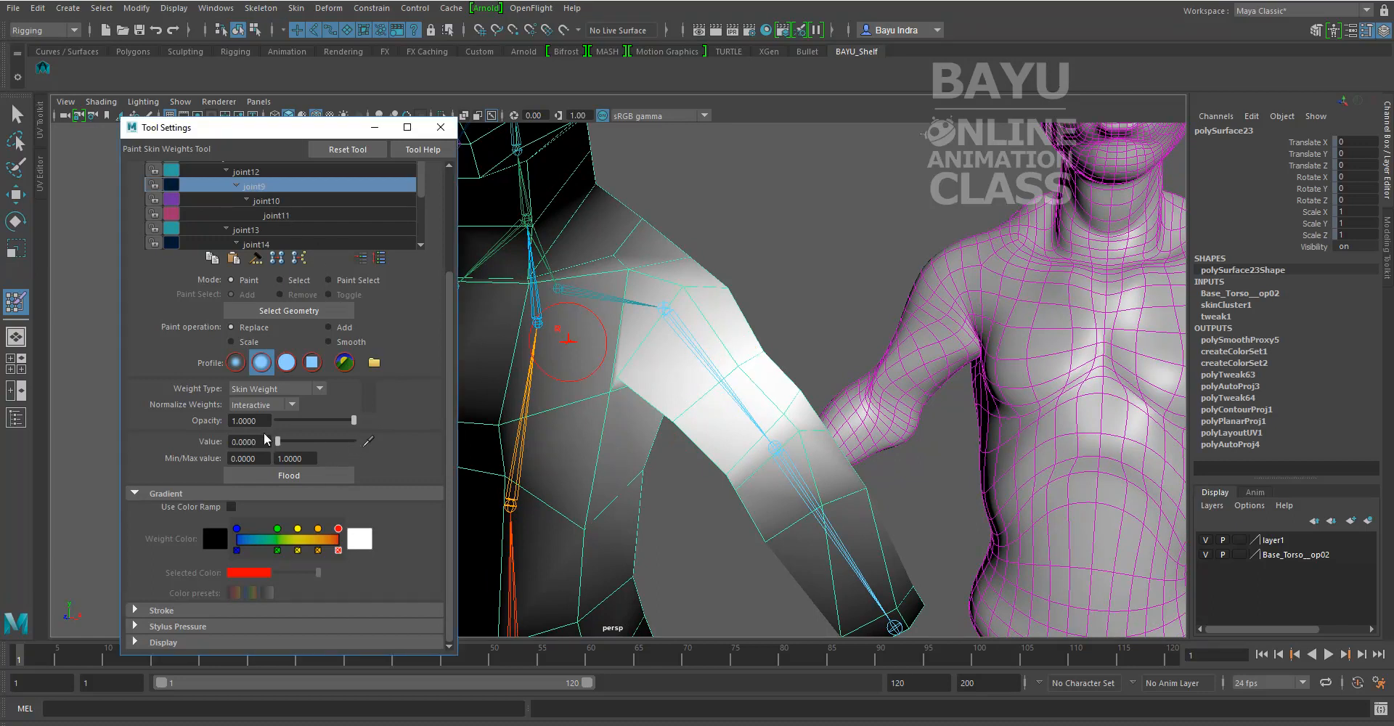
drag(832, 517, 853, 541)
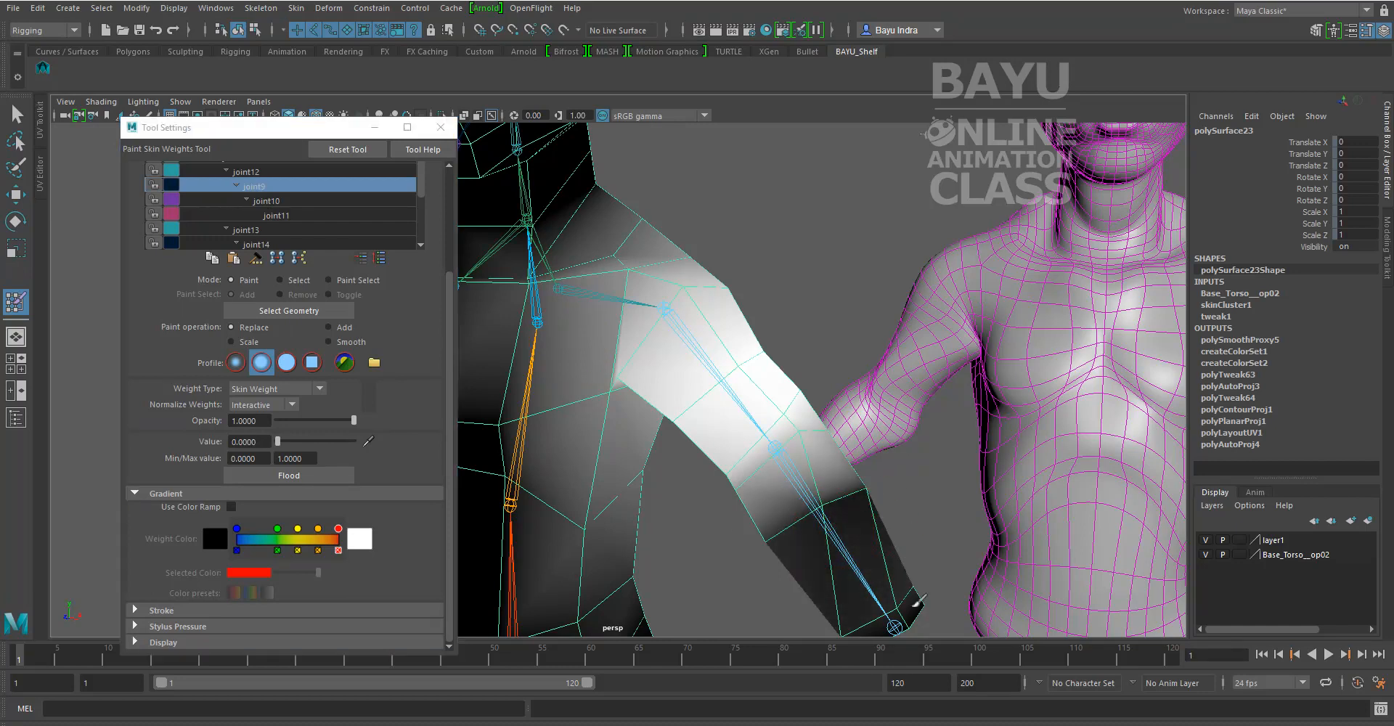
mouse_move(852, 610)
mouse_down()
mouse_move(847, 474)
mouse_move(801, 509)
mouse_move(899, 583)
mouse_up()
alt+drag(774, 482, 829, 487)
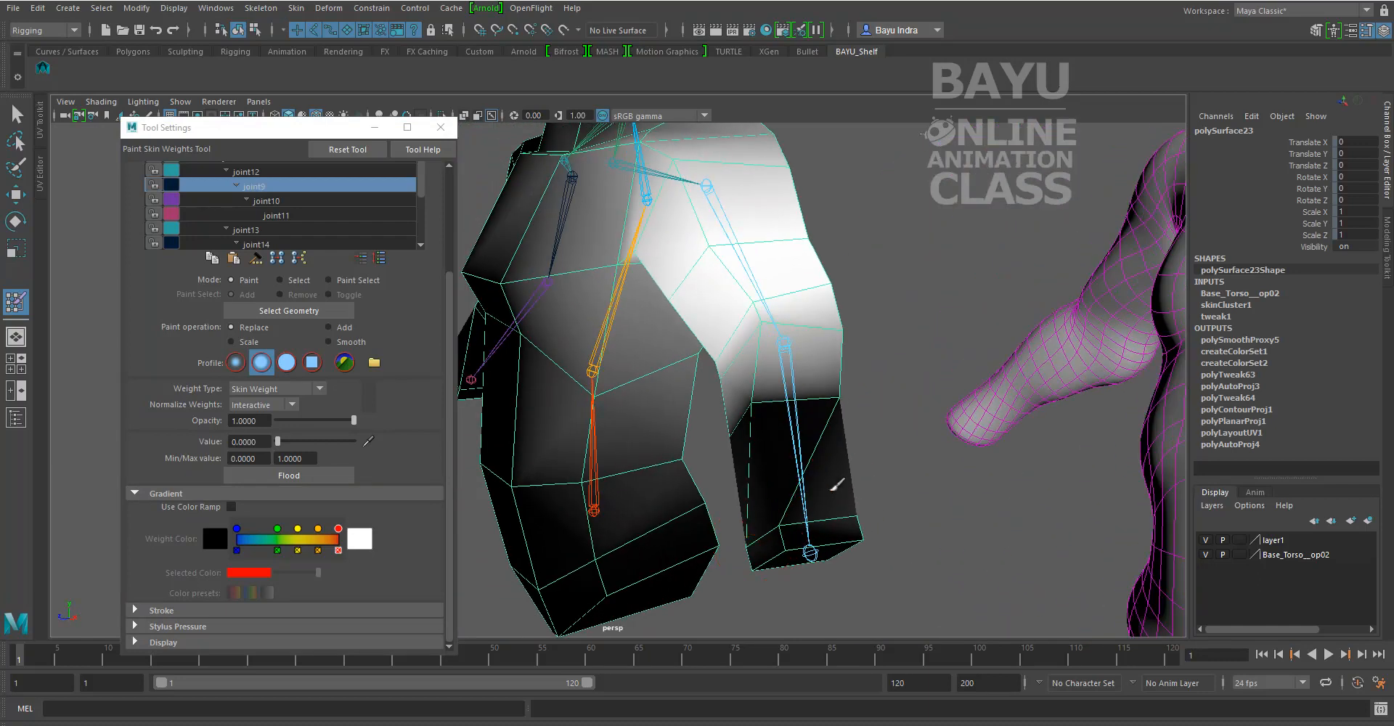
drag(774, 533, 775, 538)
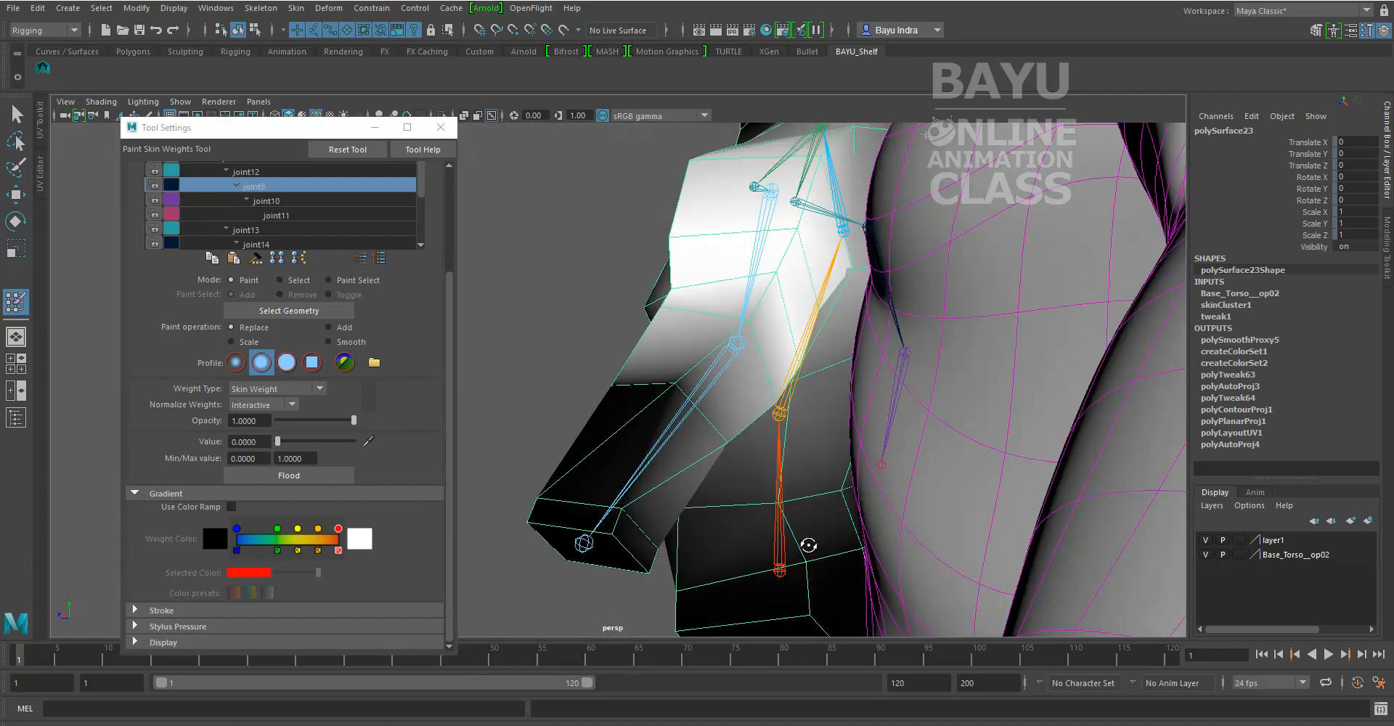
drag(726, 446, 614, 502)
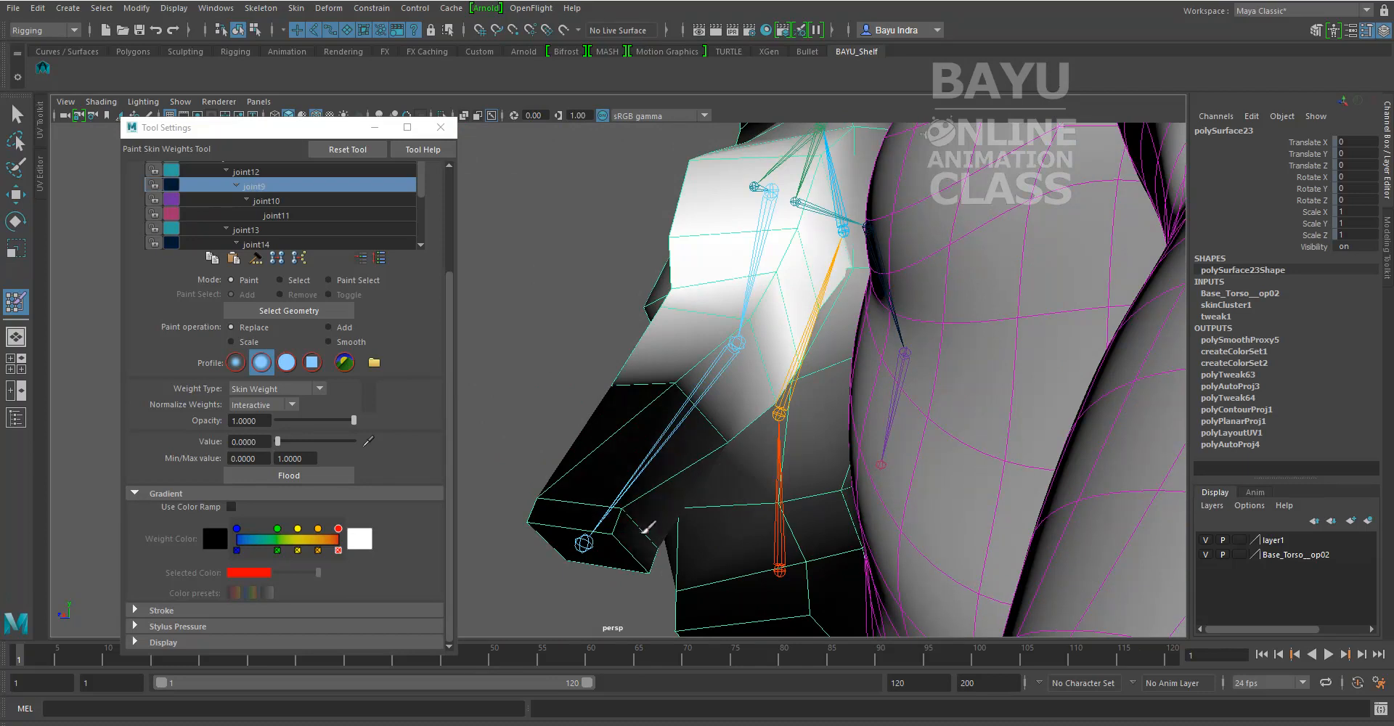
alt+drag(756, 538, 690, 451)
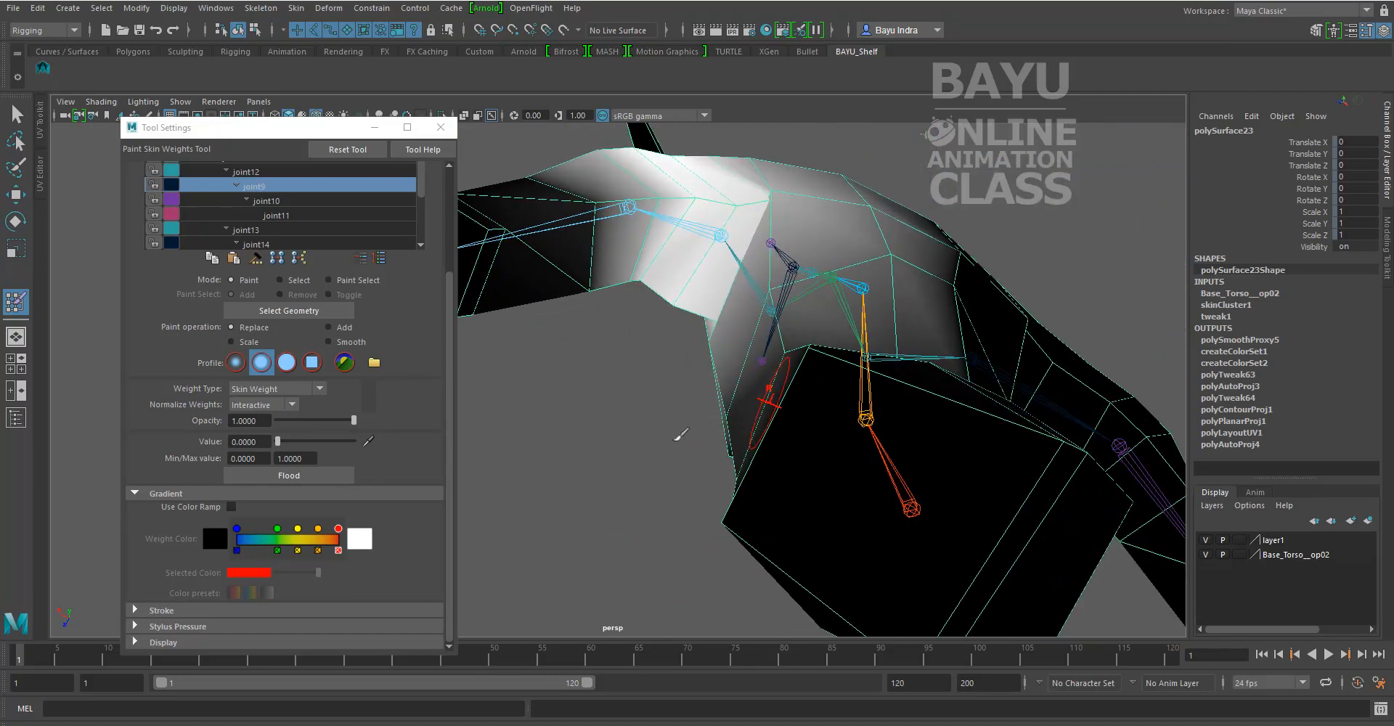
alt+drag(573, 255, 694, 320)
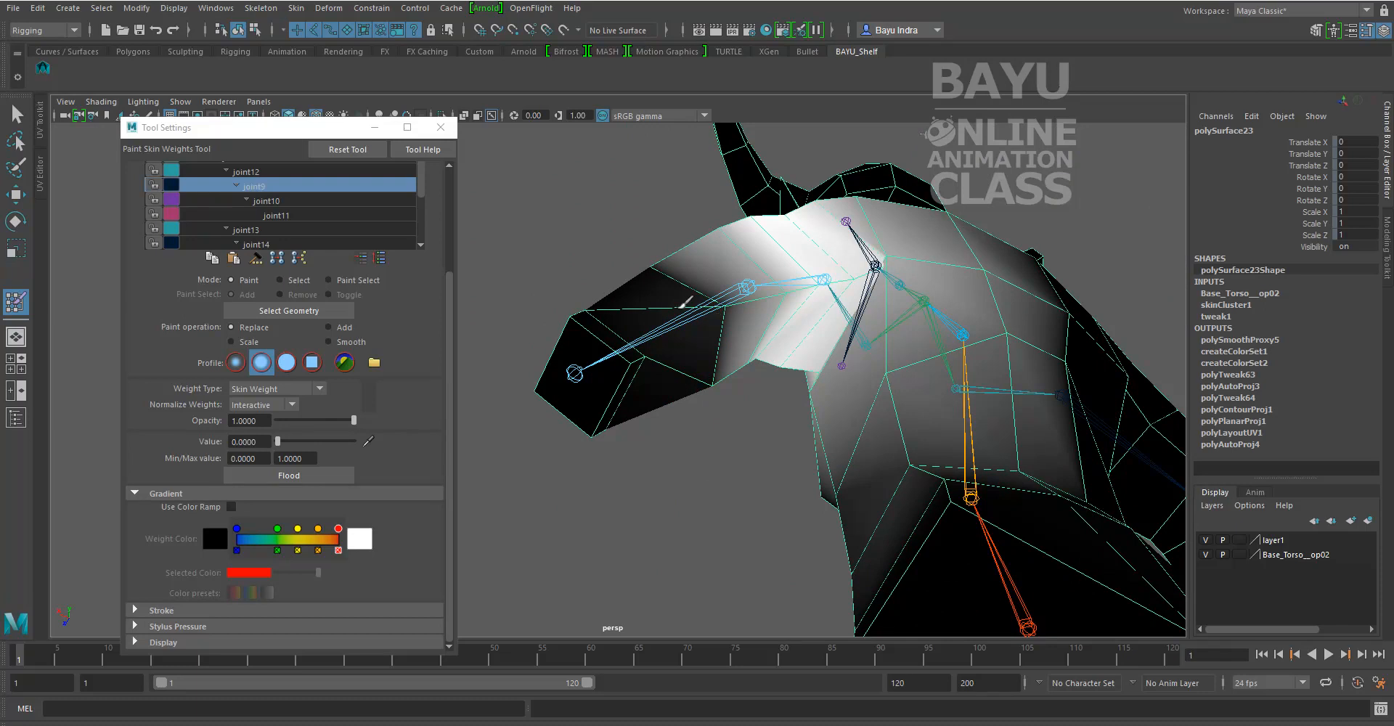
mouse_move(637, 380)
alt+mouse_down()
mouse_move(727, 414)
mouse_move(657, 421)
mouse_move(752, 436)
alt+mouse_up()
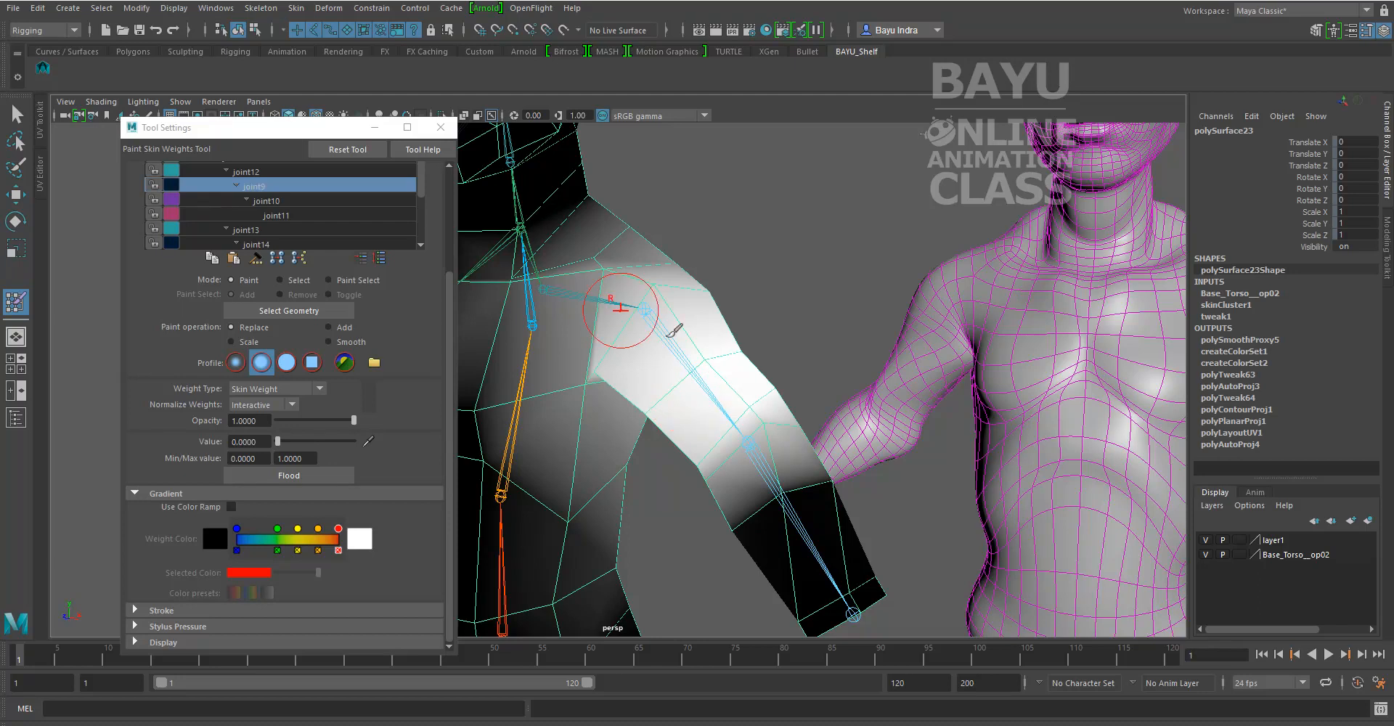
- Erase joint9's influence from the front of the lower torso and the right half of the chest
mouse_move(577, 483)
alt+mouse_down()
mouse_move(626, 459)
mouse_move(591, 462)
alt+mouse_up()
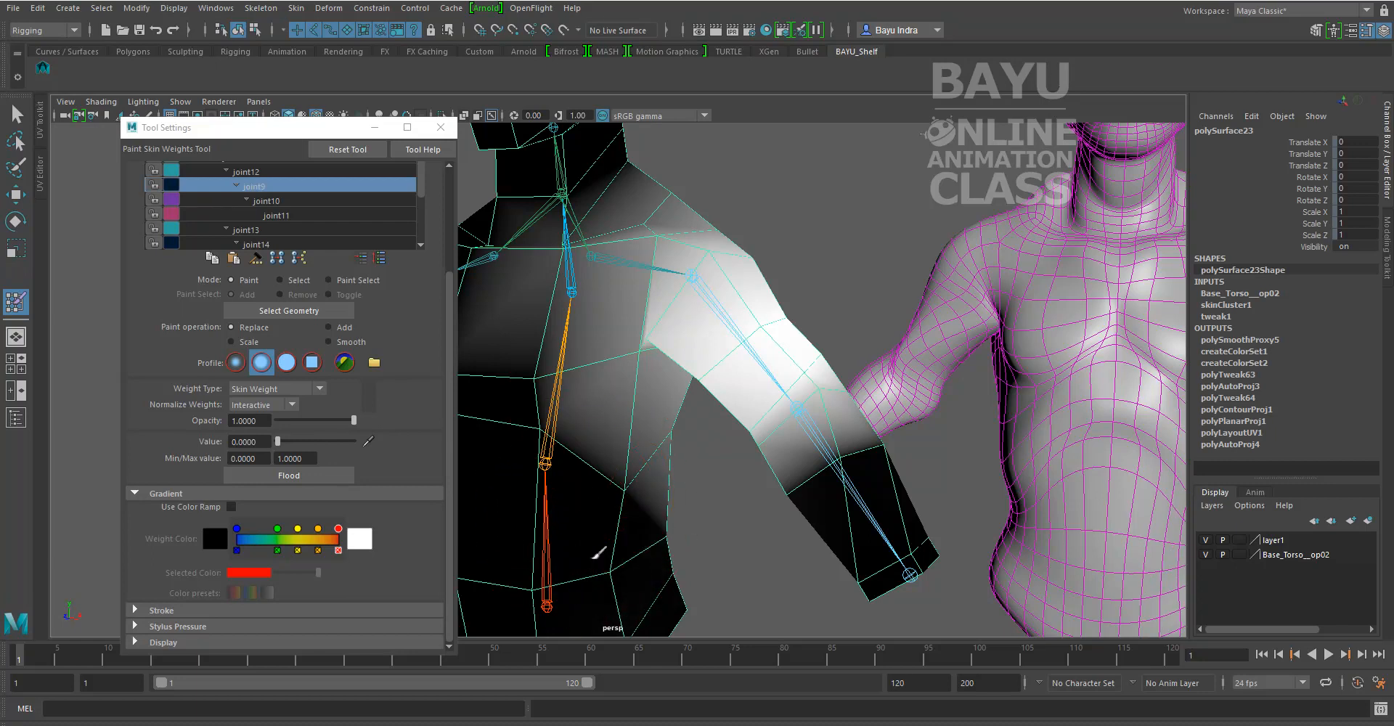
alt+middle_drag(668, 497, 738, 541)
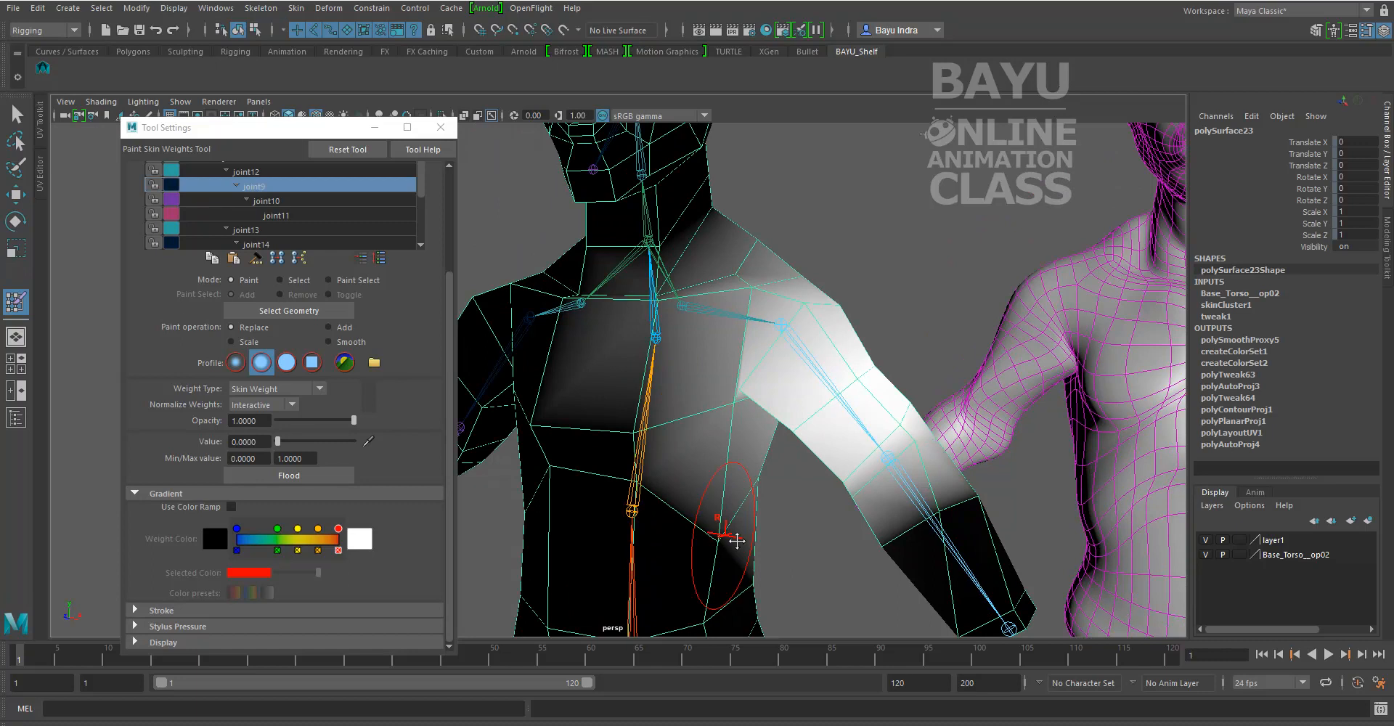
drag(665, 261, 661, 327)
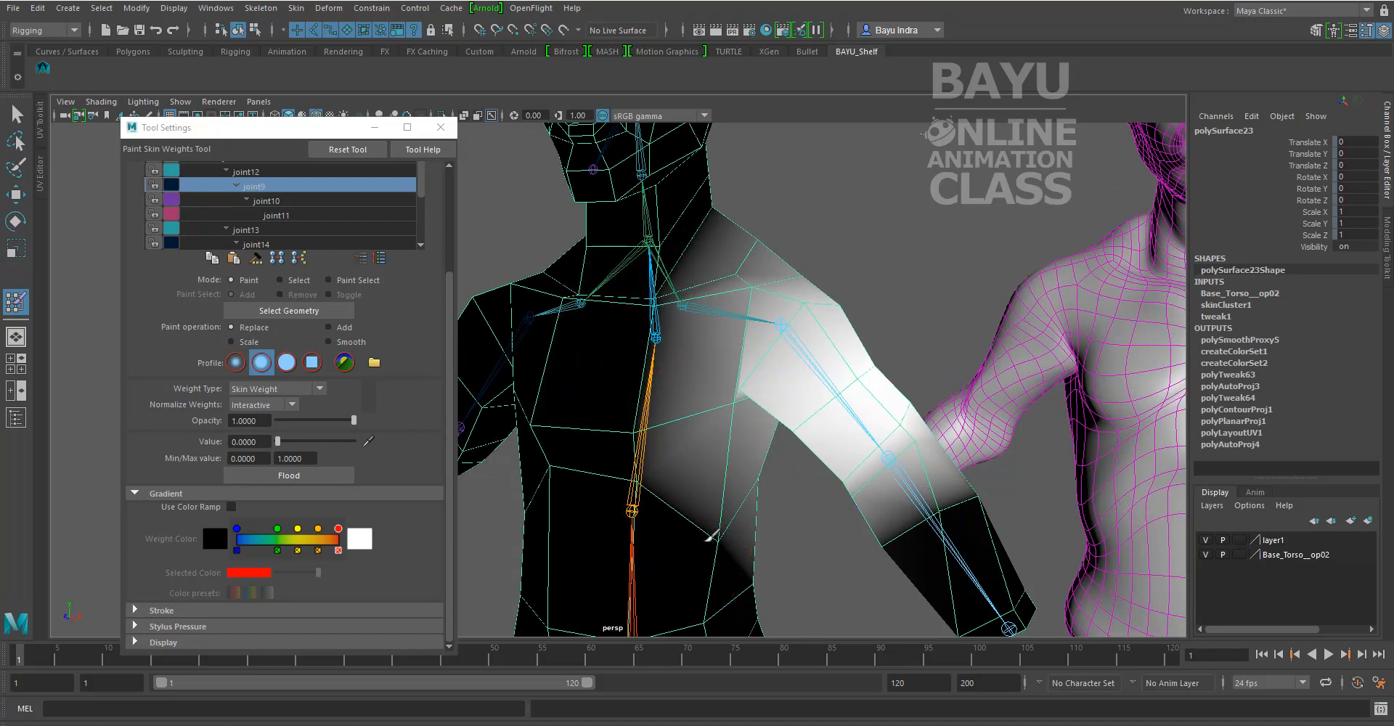
- Erase joint9's influence from the spine area and lower back, adjusting the brush size to fit
alt+middle_drag(775, 498, 790, 522)
alt+drag(794, 465, 508, 465)
alt+middle_drag(854, 448, 937, 411)
mouse_move(789, 248)
mouse_down()
mouse_move(804, 248)
mouse_move(810, 280)
mouse_up()
mouse_move(849, 366)
mouse_down()
mouse_move(781, 448)
mouse_move(832, 541)
mouse_move(805, 553)
mouse_up()
alt+middle_drag(826, 535, 841, 425)
mouse_move(667, 476)
mouse_down()
mouse_move(653, 500)
mouse_move(664, 493)
mouse_up()
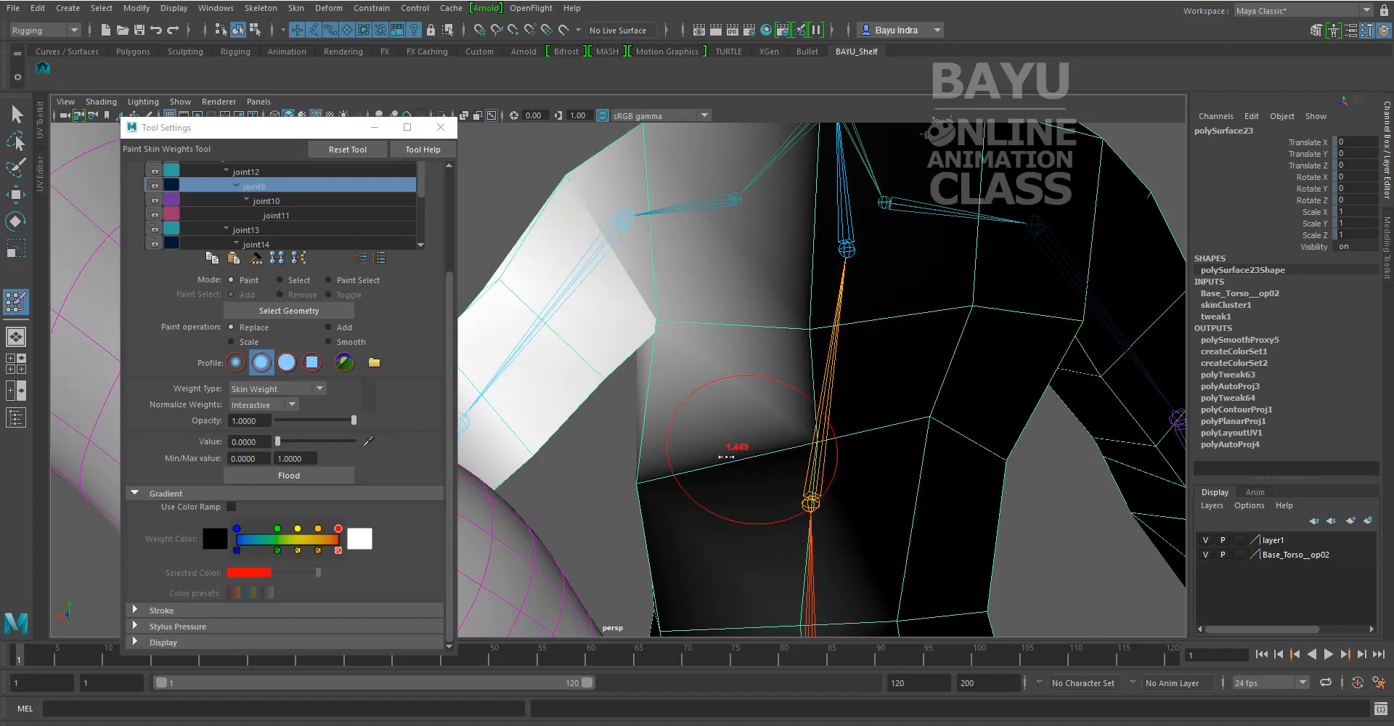
mouse_move(788, 475)
alt+middle_down()
mouse_move(740, 473)
mouse_move(728, 399)
alt+middle_up()
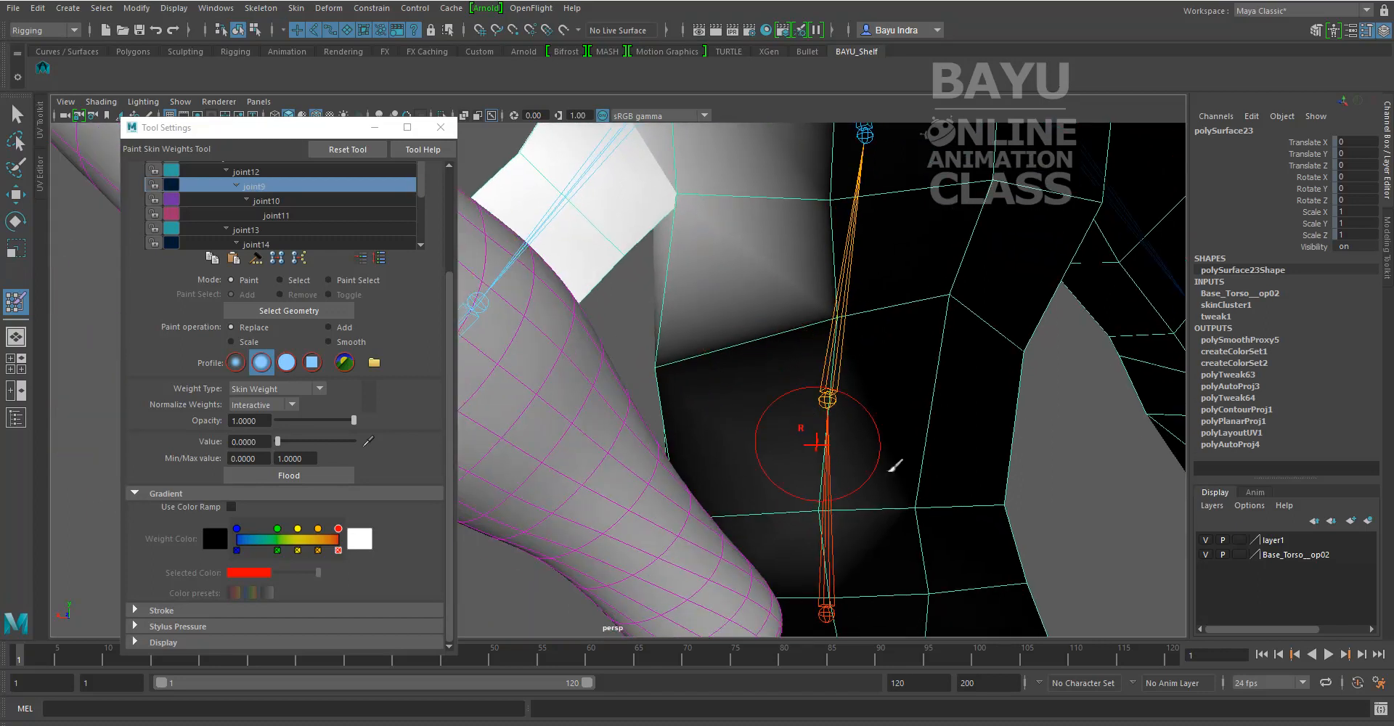
- Clear joint9's influence from the base of the neck and reduce it around the chest with the 0 value
mouse_move(826, 508)
alt+mouse_down()
mouse_move(809, 508)
mouse_move(930, 500)
mouse_move(961, 473)
mouse_move(762, 467)
mouse_move(781, 440)
alt+mouse_up()
scroll(810, 483, up, 3)
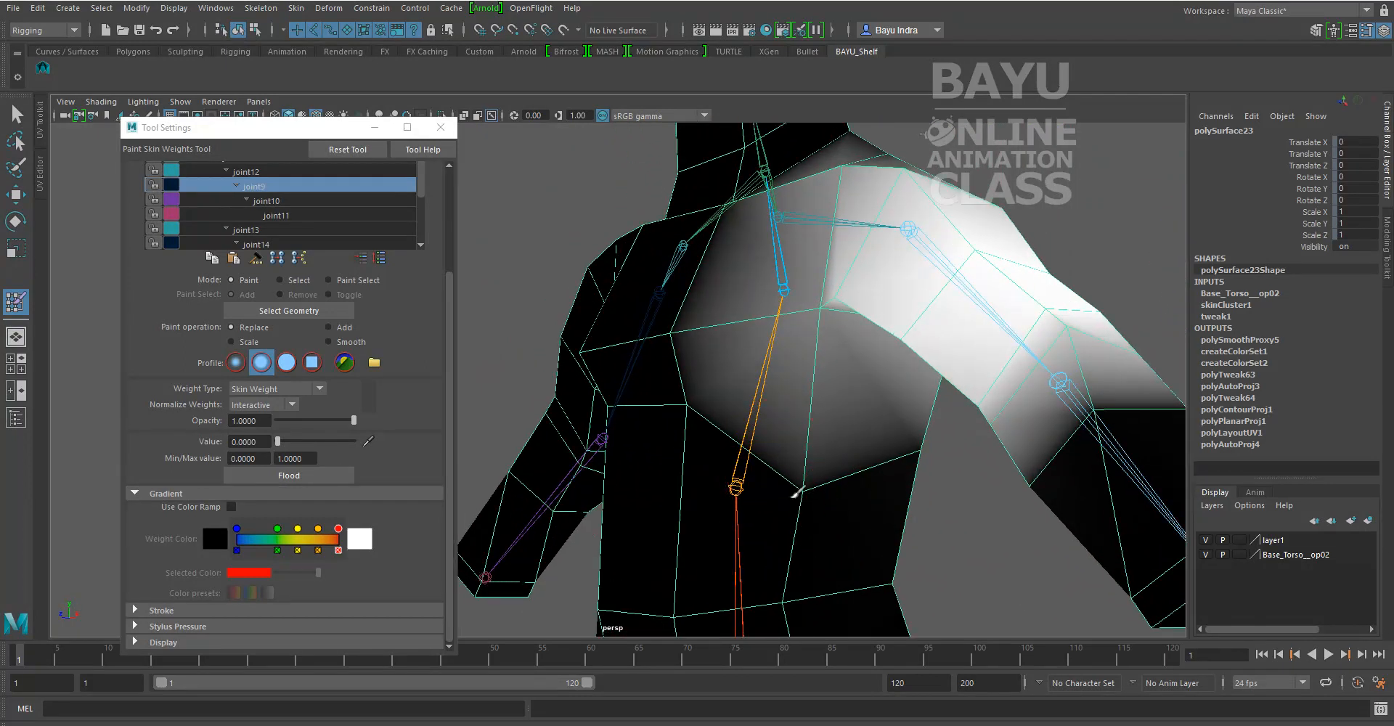
alt+drag(781, 327, 793, 207)
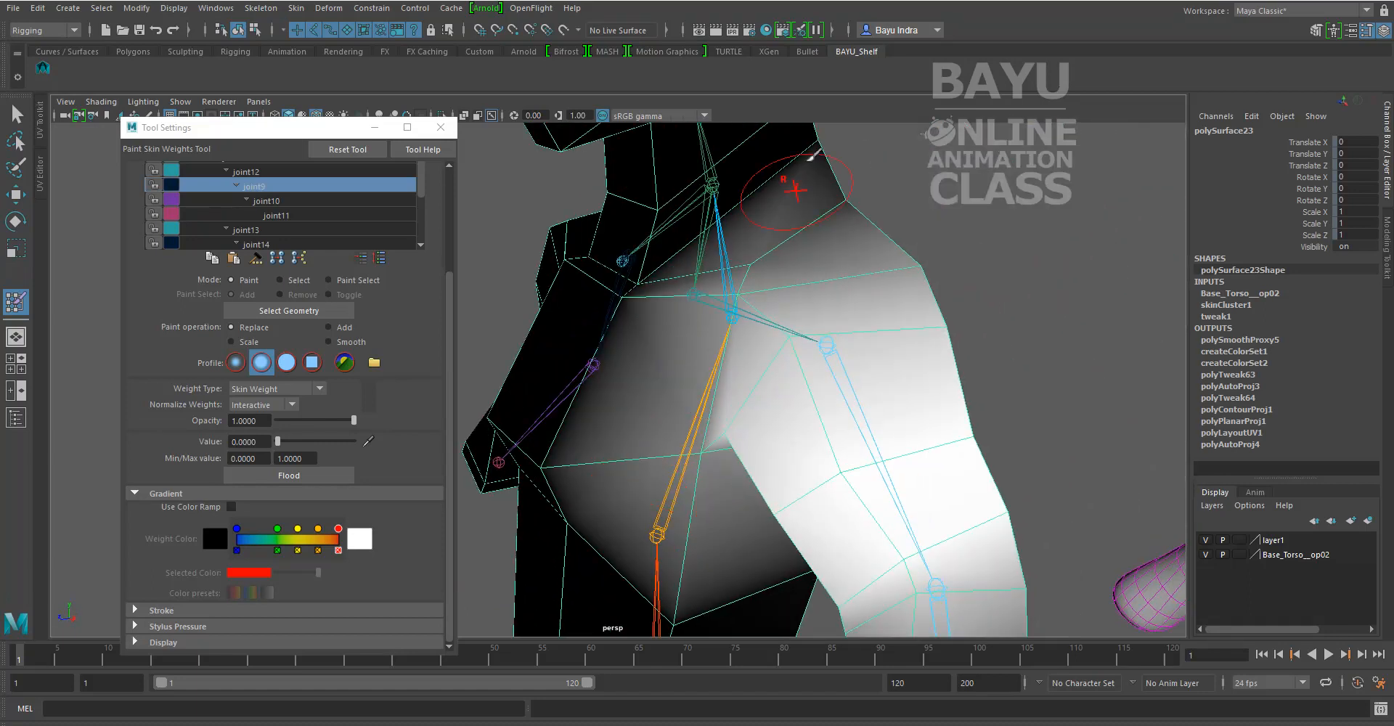
click(849, 208)
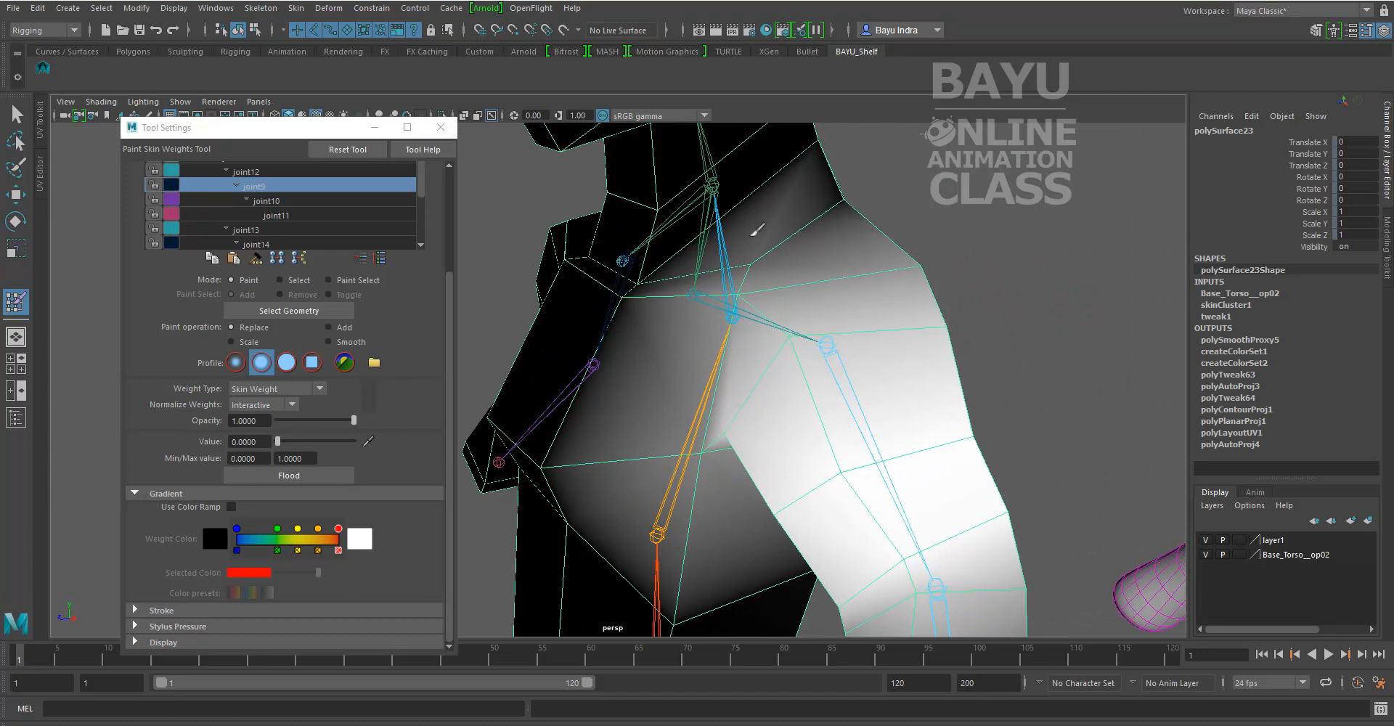
mouse_move(819, 259)
alt+mouse_down()
mouse_move(676, 218)
mouse_move(730, 226)
mouse_move(729, 209)
alt+mouse_up()
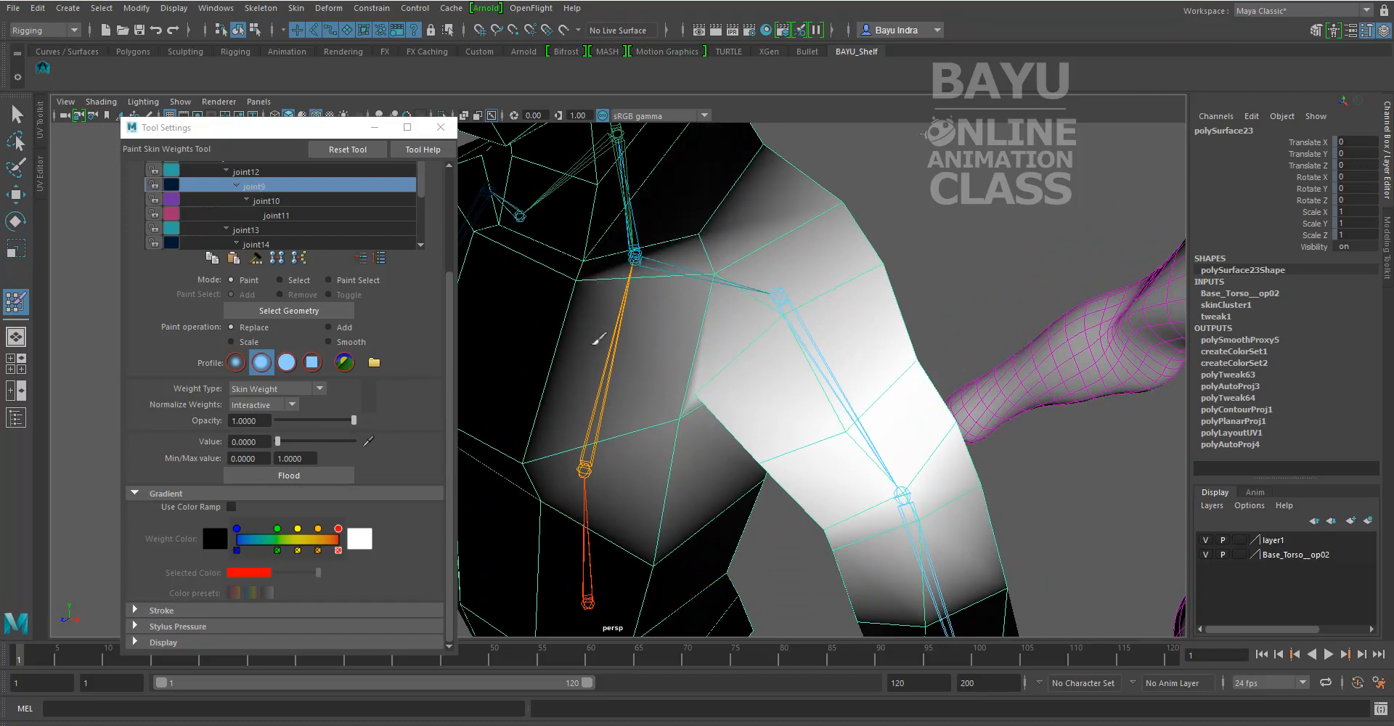
alt+drag(654, 396, 706, 437)
- Touch up the joint9 weights at the left elbow with value 0 and review the falloff on the whole arm
scroll(703, 439, up, 2)
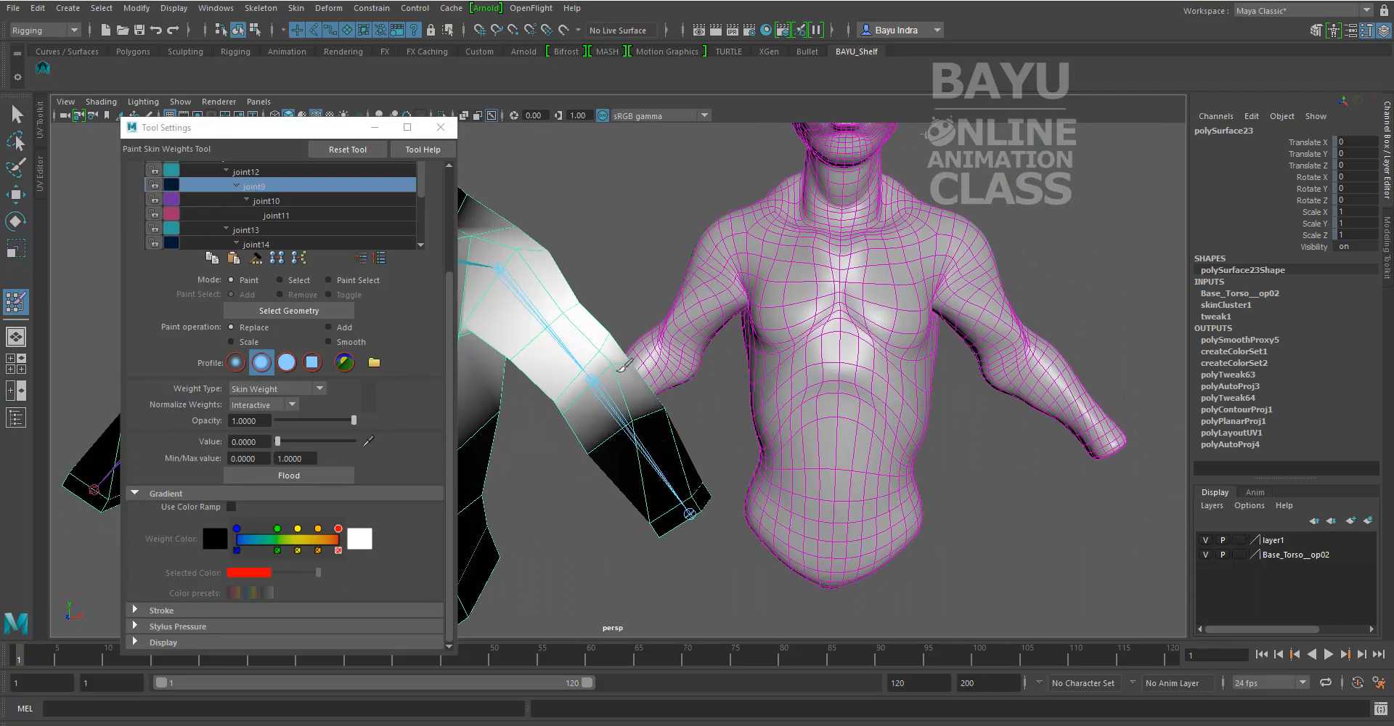
click(616, 369)
alt+drag(643, 472, 947, 474)
mouse_move(607, 381)
alt+middle_down()
mouse_move(738, 383)
mouse_move(704, 498)
alt+middle_up()
scroll(716, 394, down, 3)
mouse_move(712, 492)
alt+mouse_down()
mouse_move(684, 496)
mouse_move(710, 474)
alt+mouse_up()
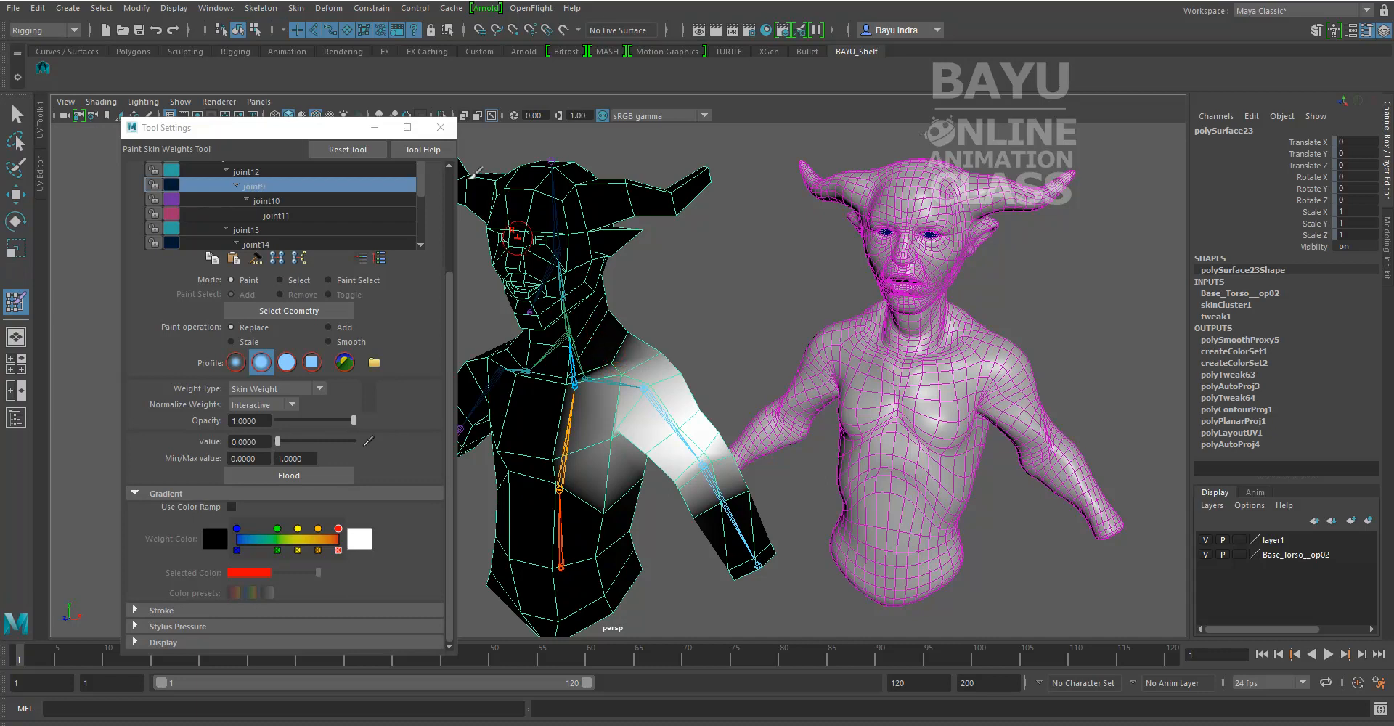
- Leave the weight painting tool and reset joint9's Rotate X, Y and Z to 0, raising the left arm
click(441, 127)
key(w)
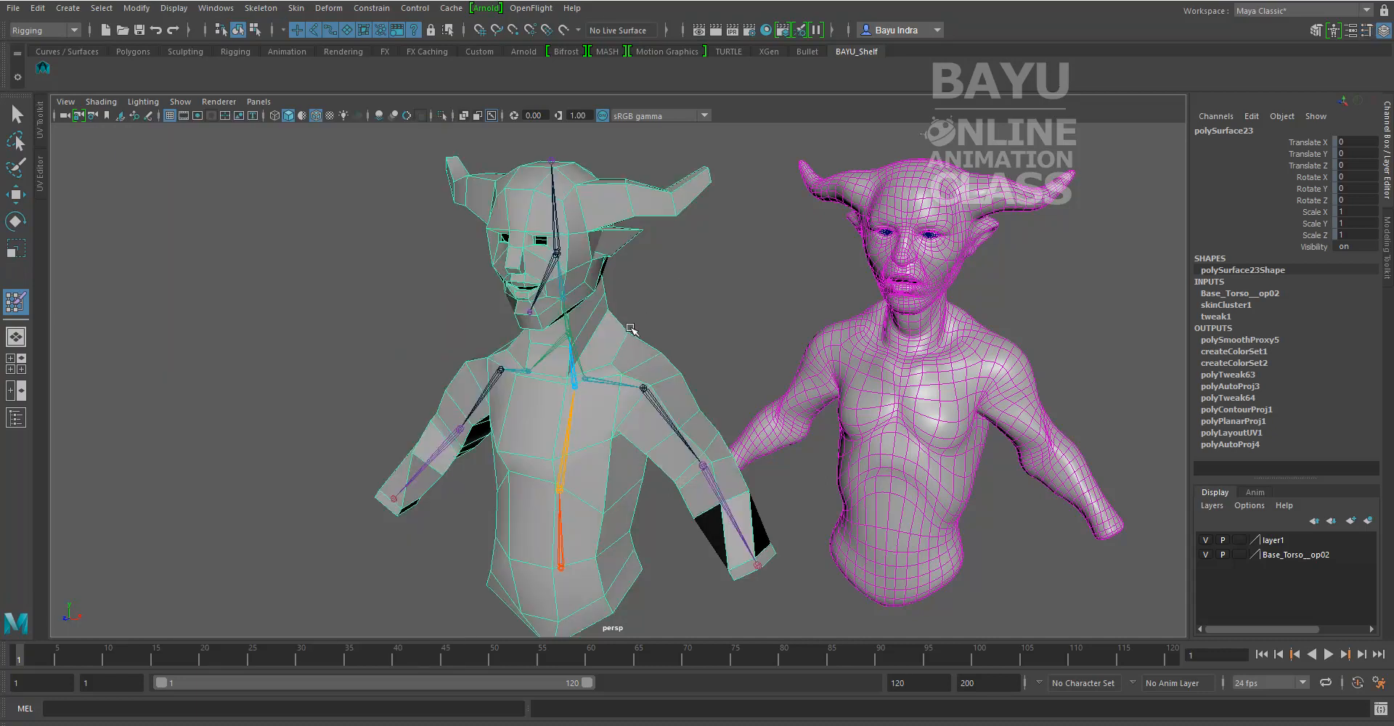
mouse_move(687, 311)
alt+mouse_down()
mouse_move(655, 322)
mouse_move(669, 470)
alt+mouse_up()
click(617, 432)
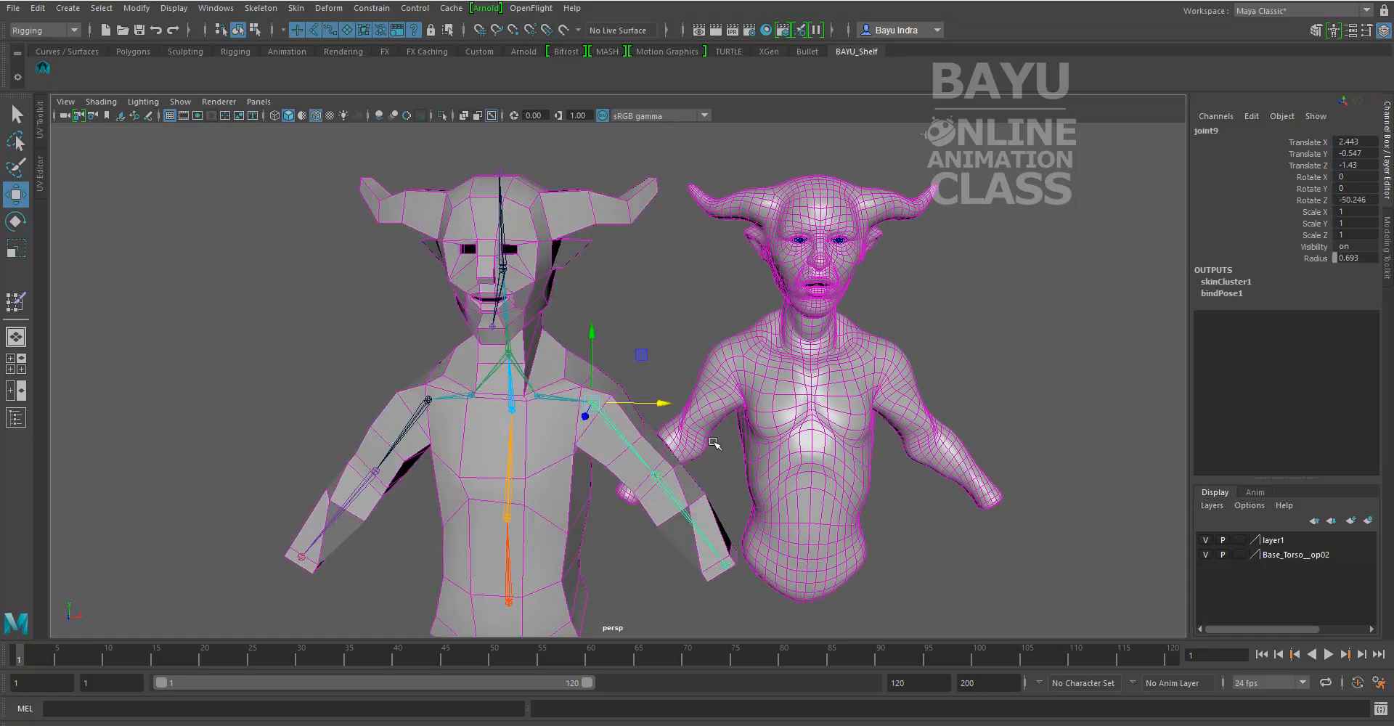
drag(1352, 176, 1358, 194)
text(0)
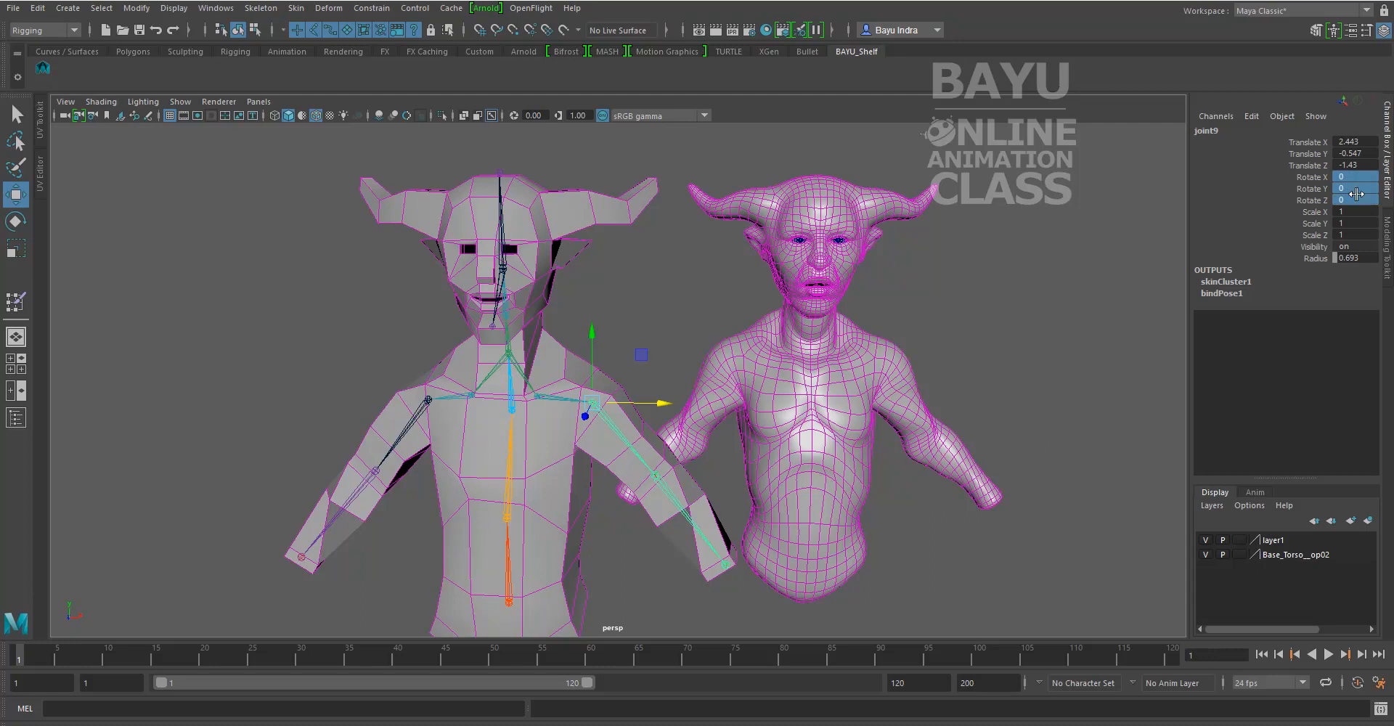
key(Return)
- Reset the rotation of the right shoulder joint, joint14, to 0 on all three axes
click(412, 424)
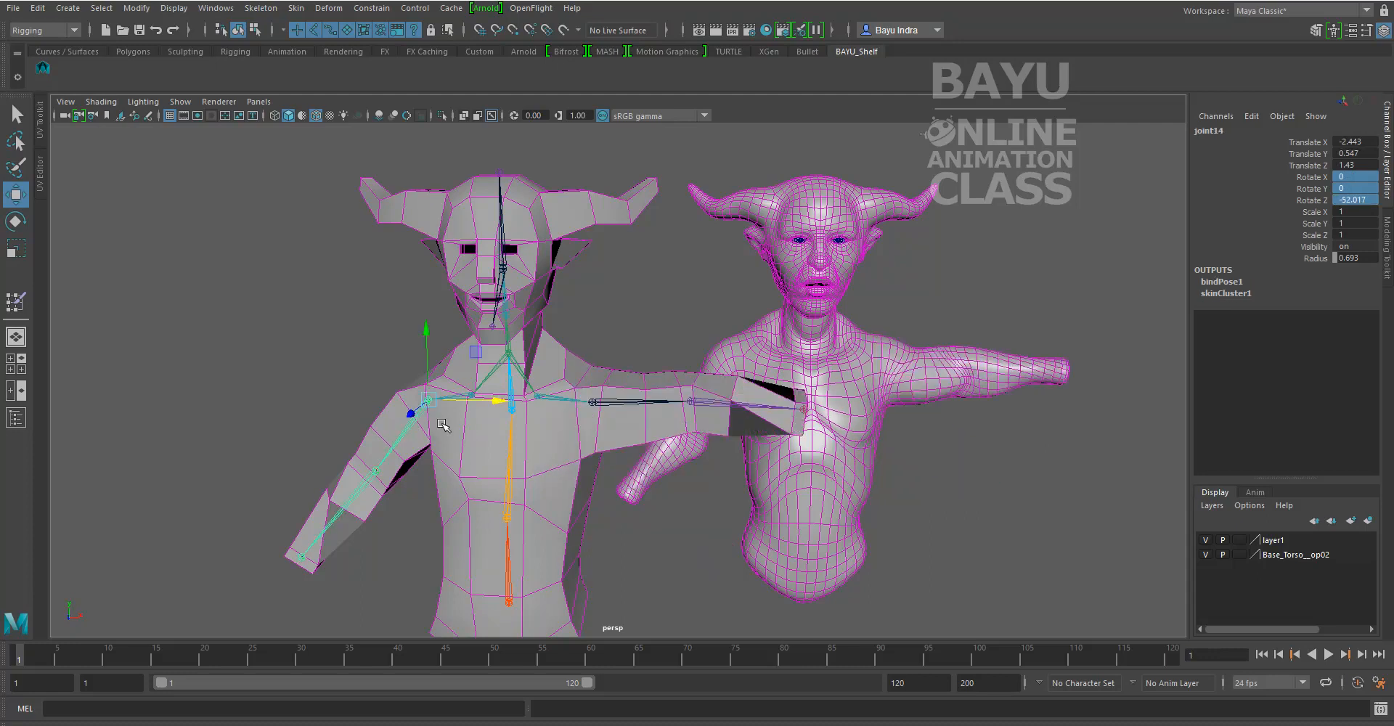
click(1355, 199)
text(0)
key(Return)
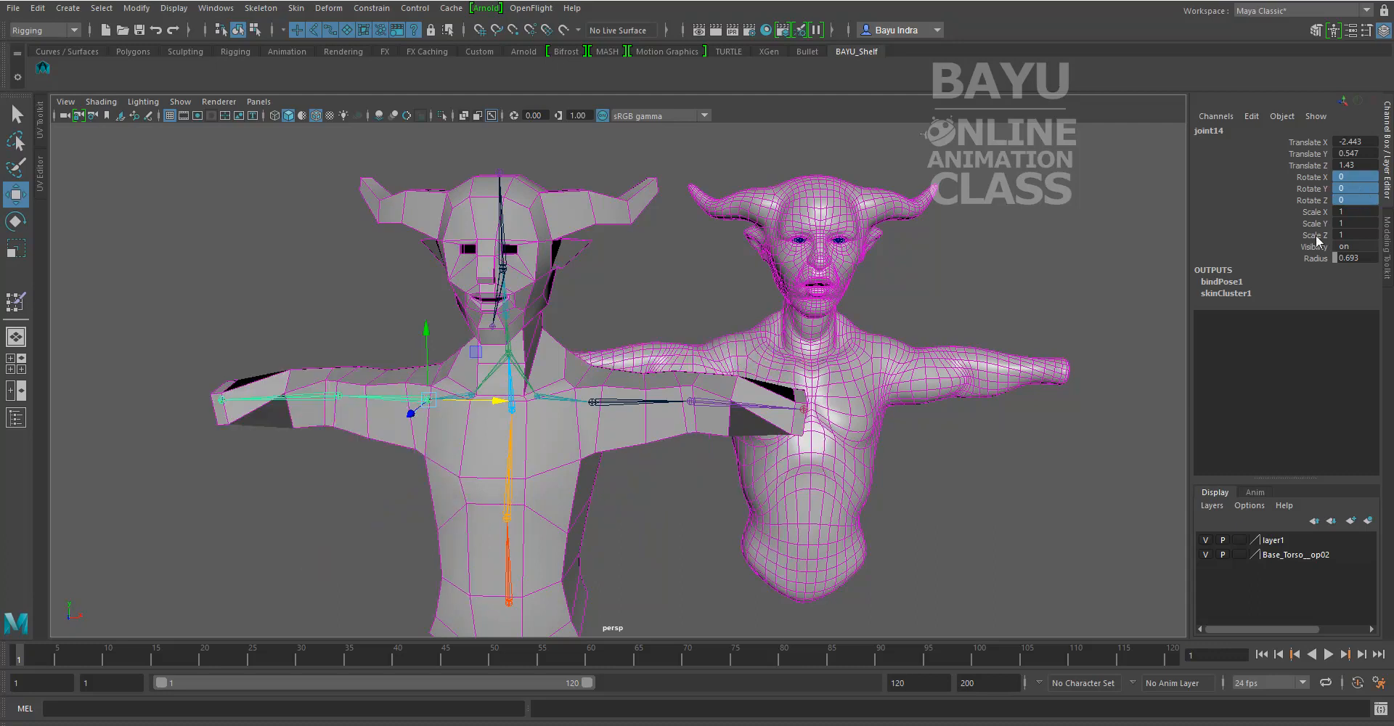
- Select the low-poly body and delete its construction history
alt+drag(641, 492, 552, 501)
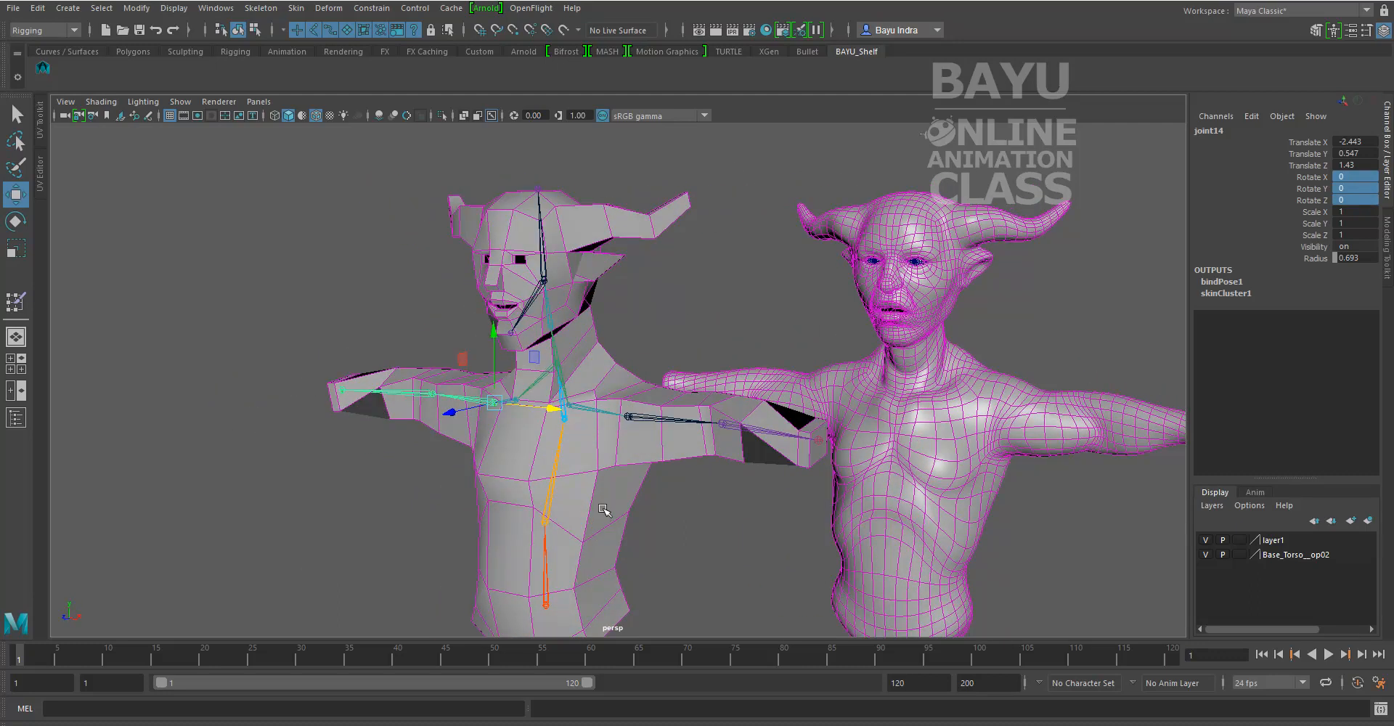
click(552, 501)
click(42, 13)
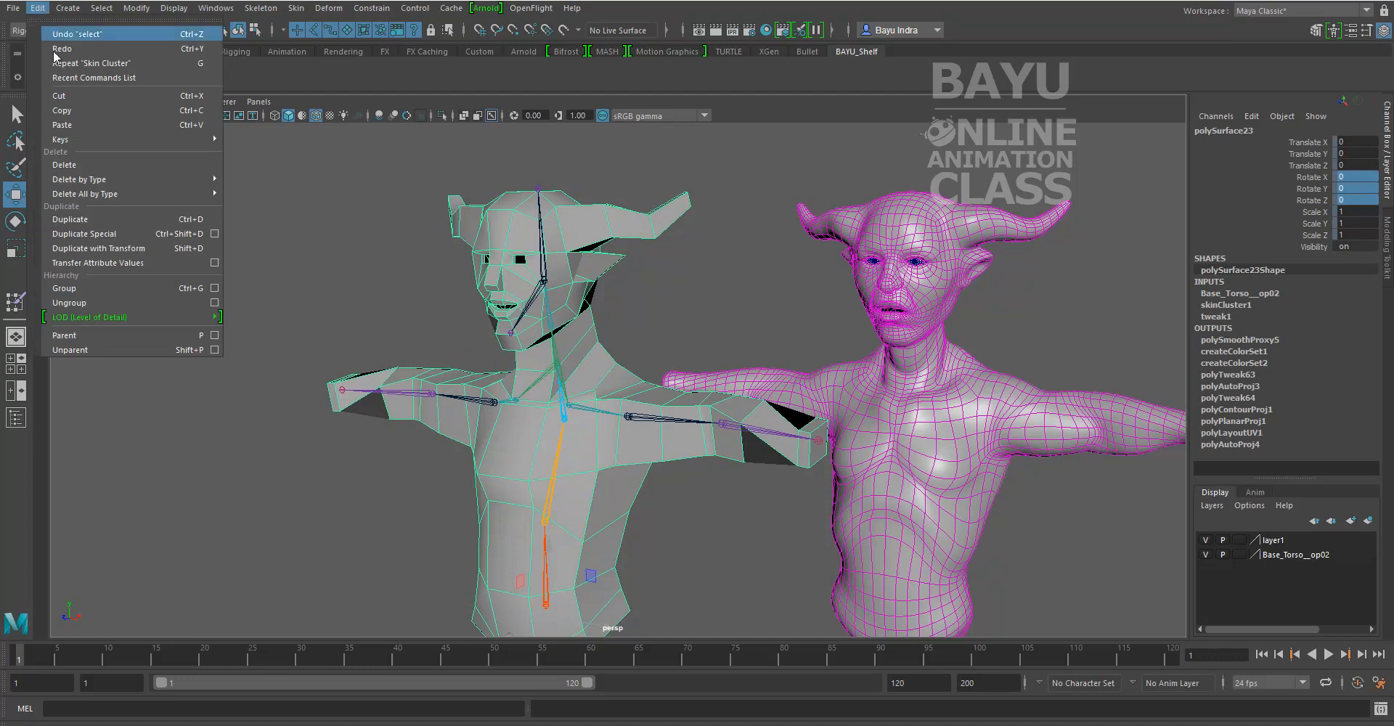
mouse_move(109, 179)
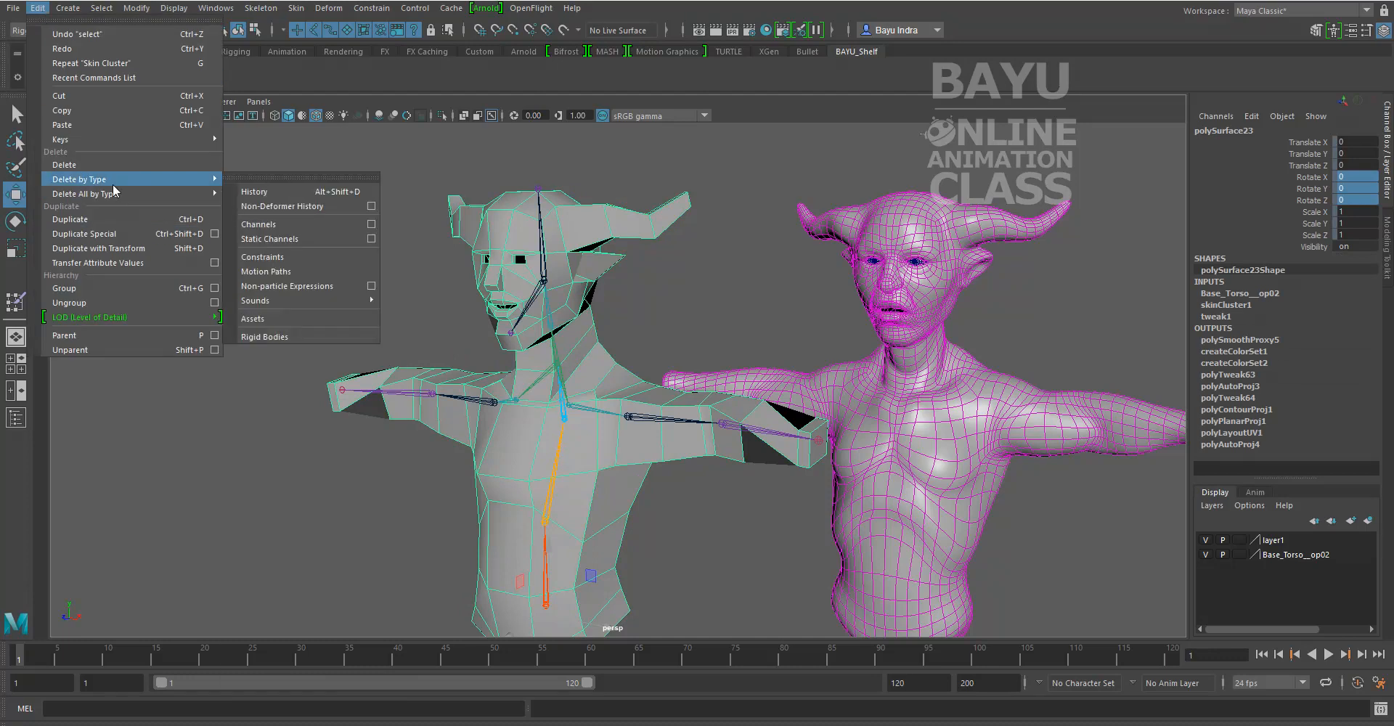
click(267, 194)
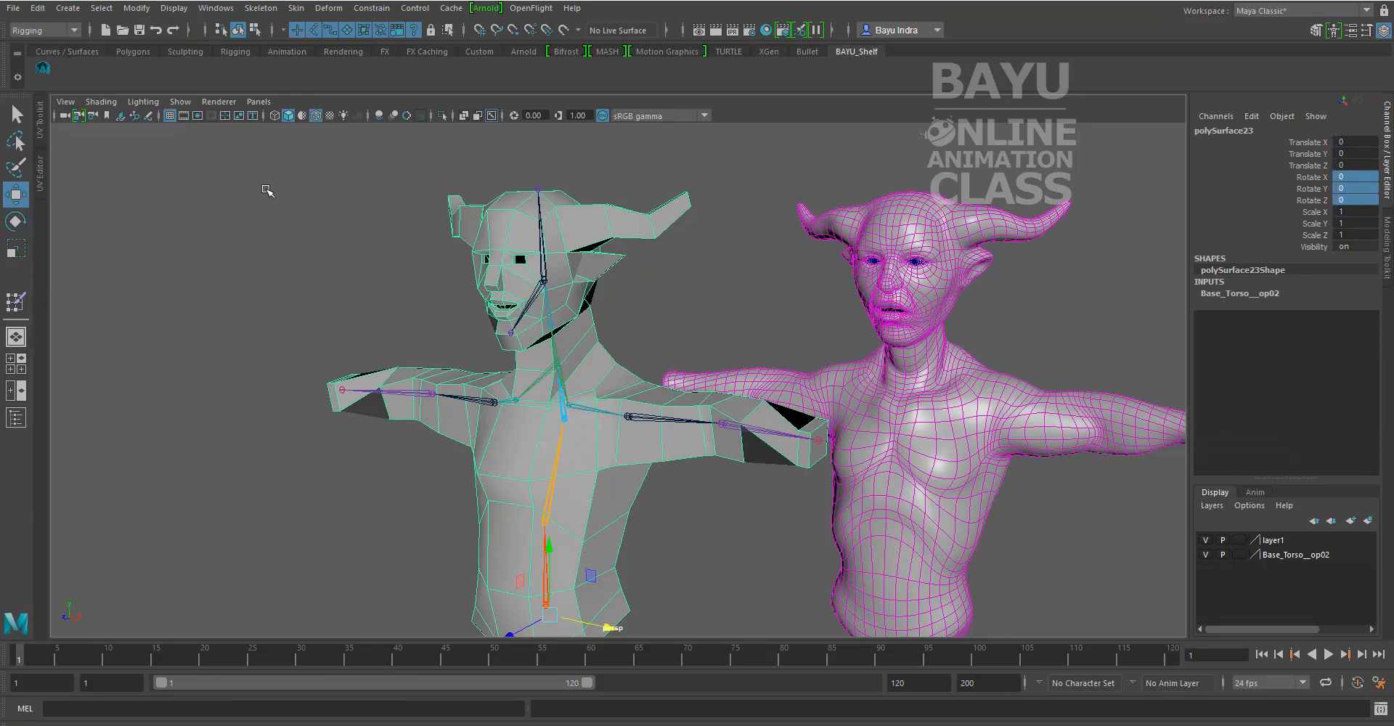
- Select the smooth high-resolution torso and set its Translate X, Y and Z to 0
alt+middle_drag(918, 366, 772, 374)
alt+drag(773, 375, 735, 409)
alt+middle_drag(877, 436, 869, 441)
alt+drag(821, 447, 863, 427)
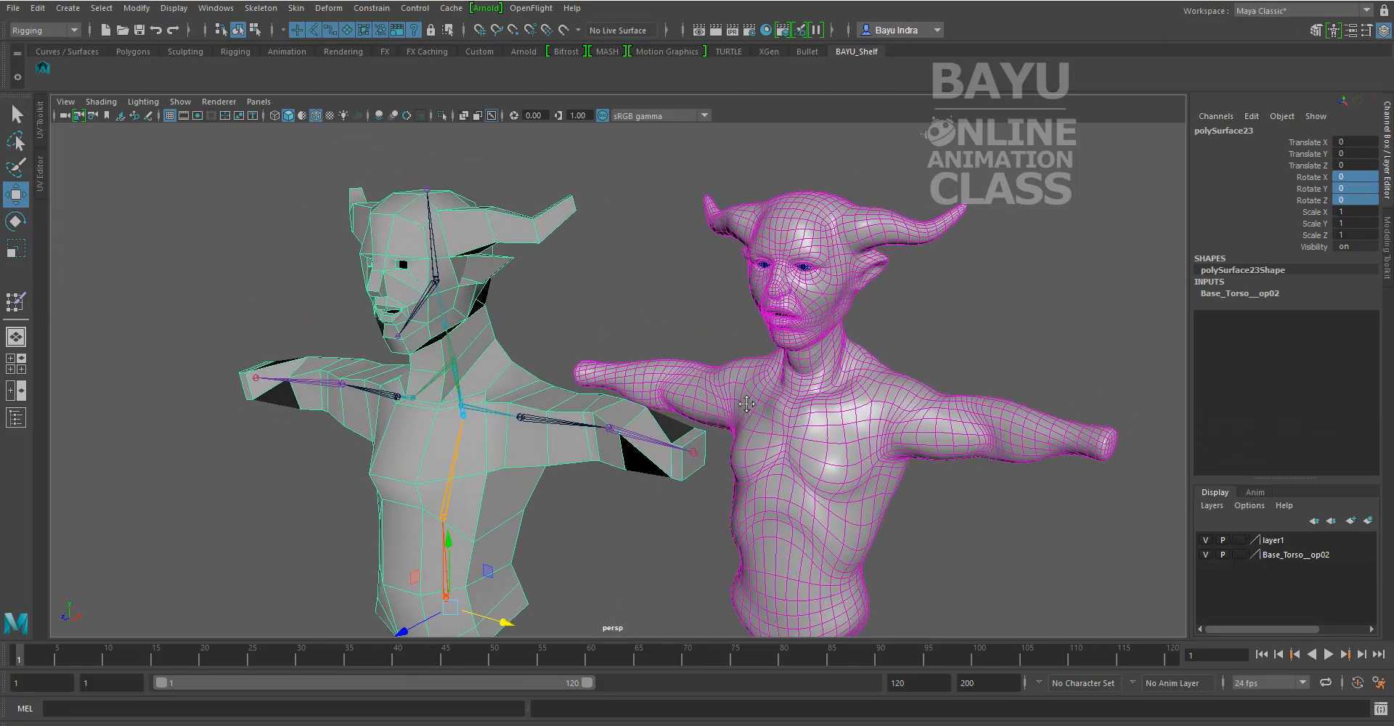
alt+middle_drag(739, 413, 752, 398)
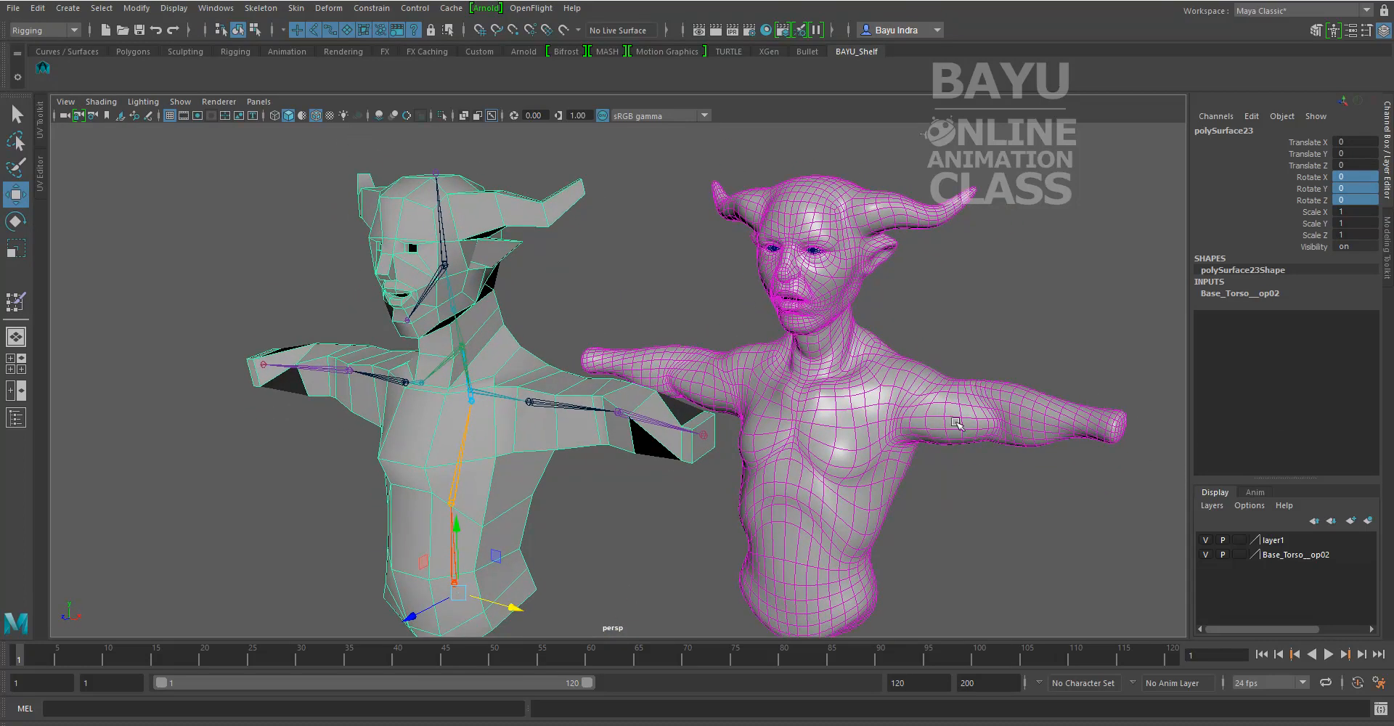
click(978, 411)
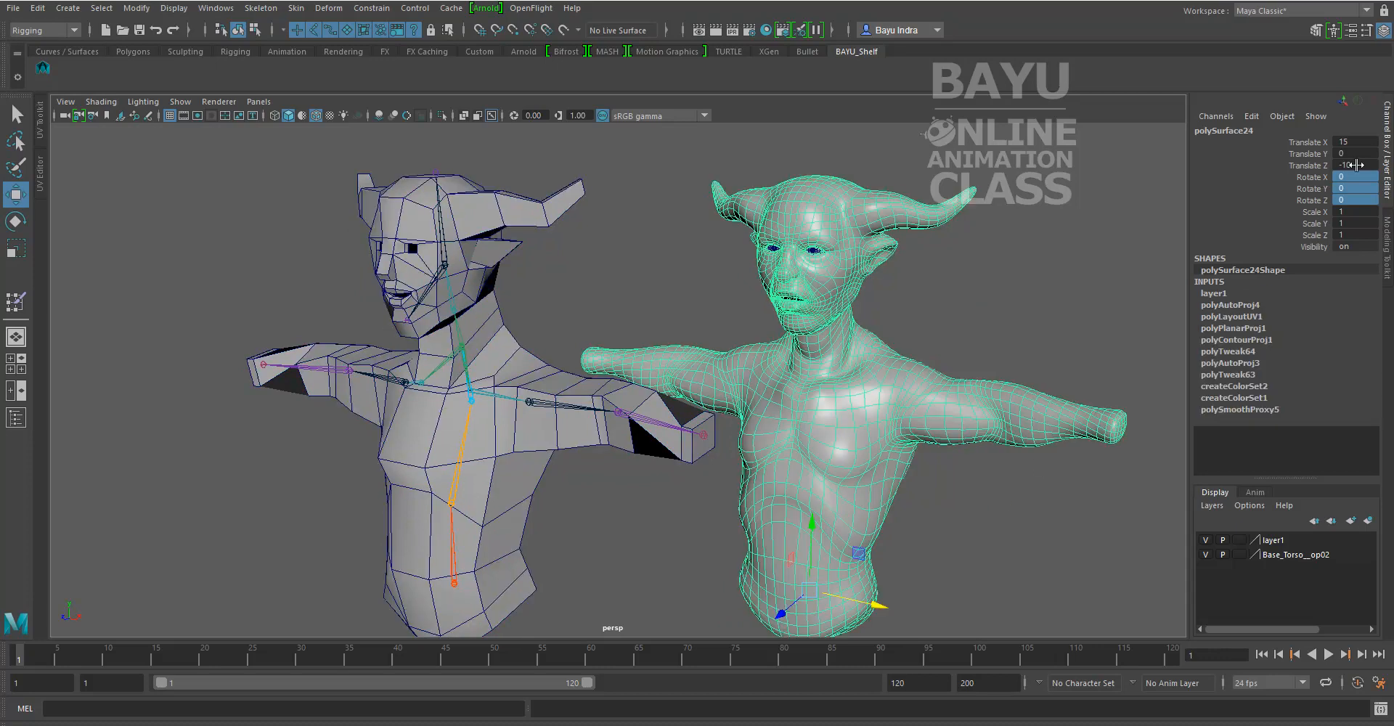
drag(1356, 141, 1357, 164)
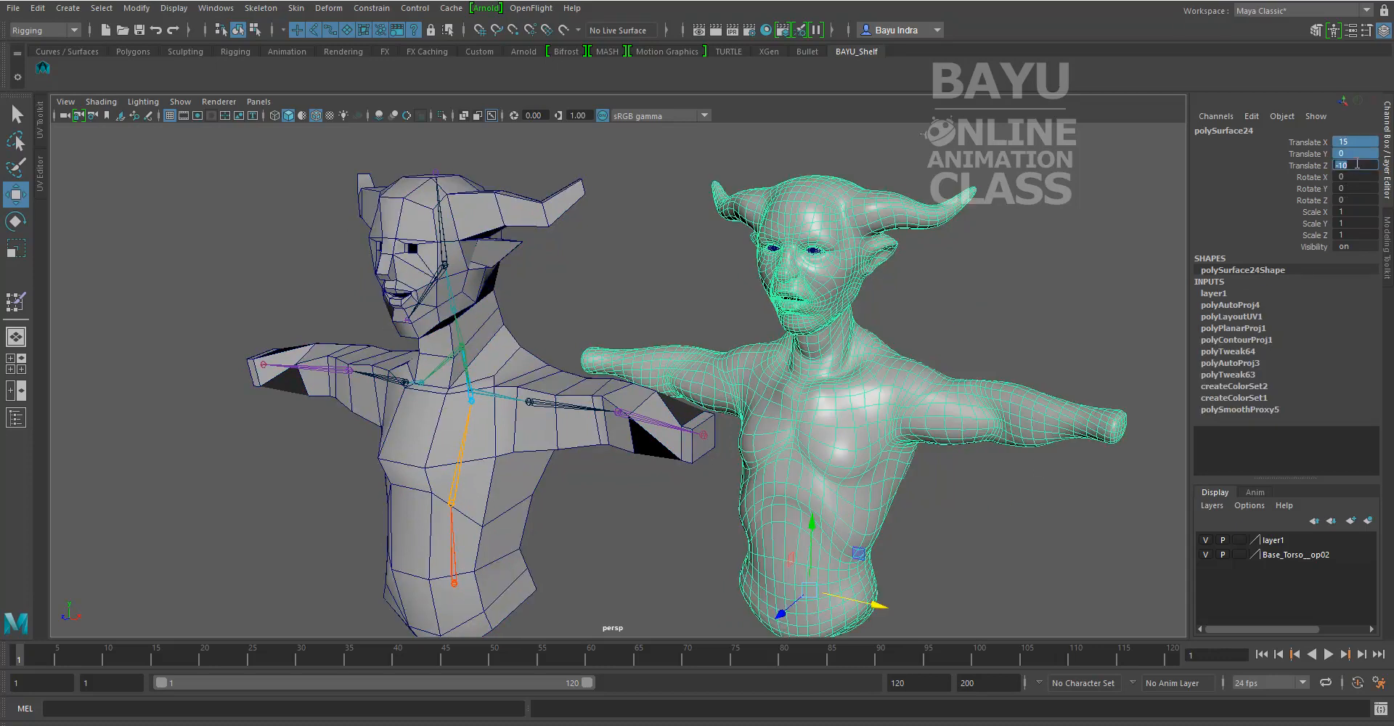
key(Return)
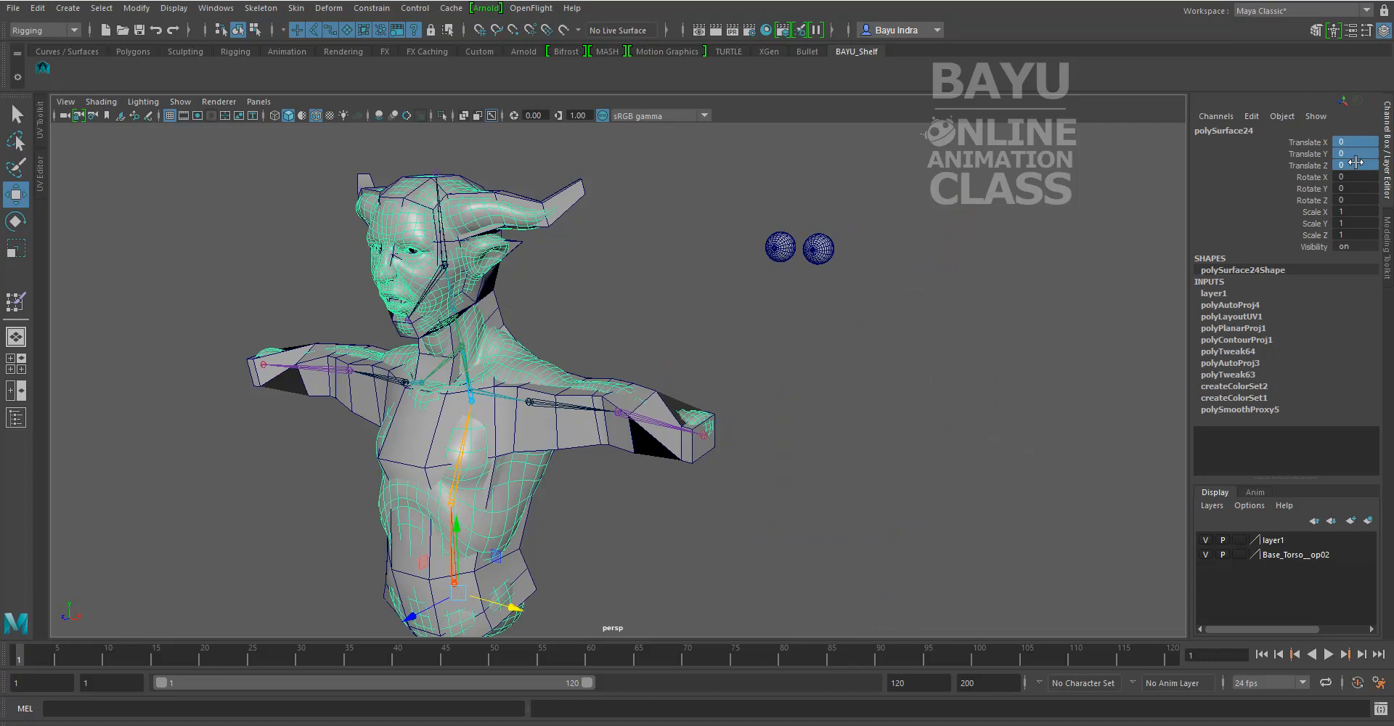
- Put the low-poly body in a new display layer and hide that layer
alt+middle_drag(670, 523, 696, 514)
click(610, 432)
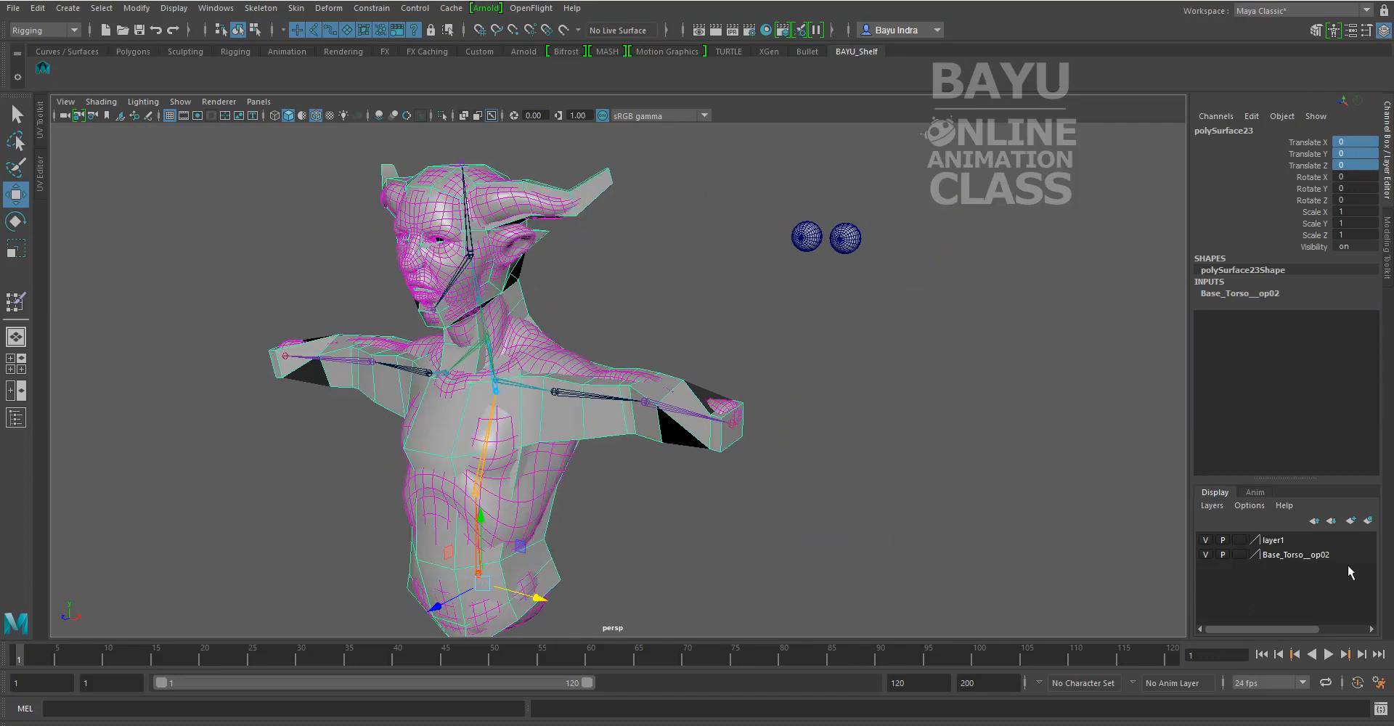
click(1371, 521)
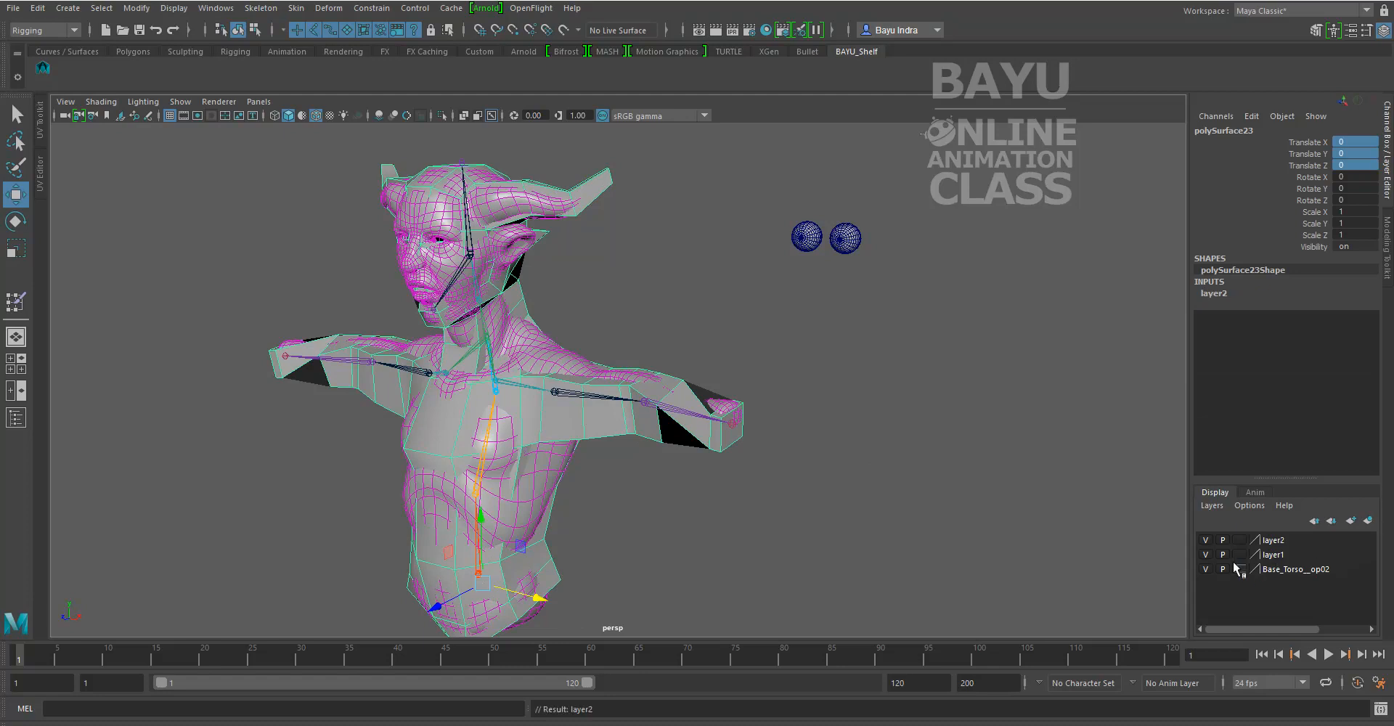
mouse_move(679, 492)
alt+mouse_down()
mouse_move(788, 476)
mouse_move(758, 507)
mouse_move(663, 506)
alt+mouse_up()
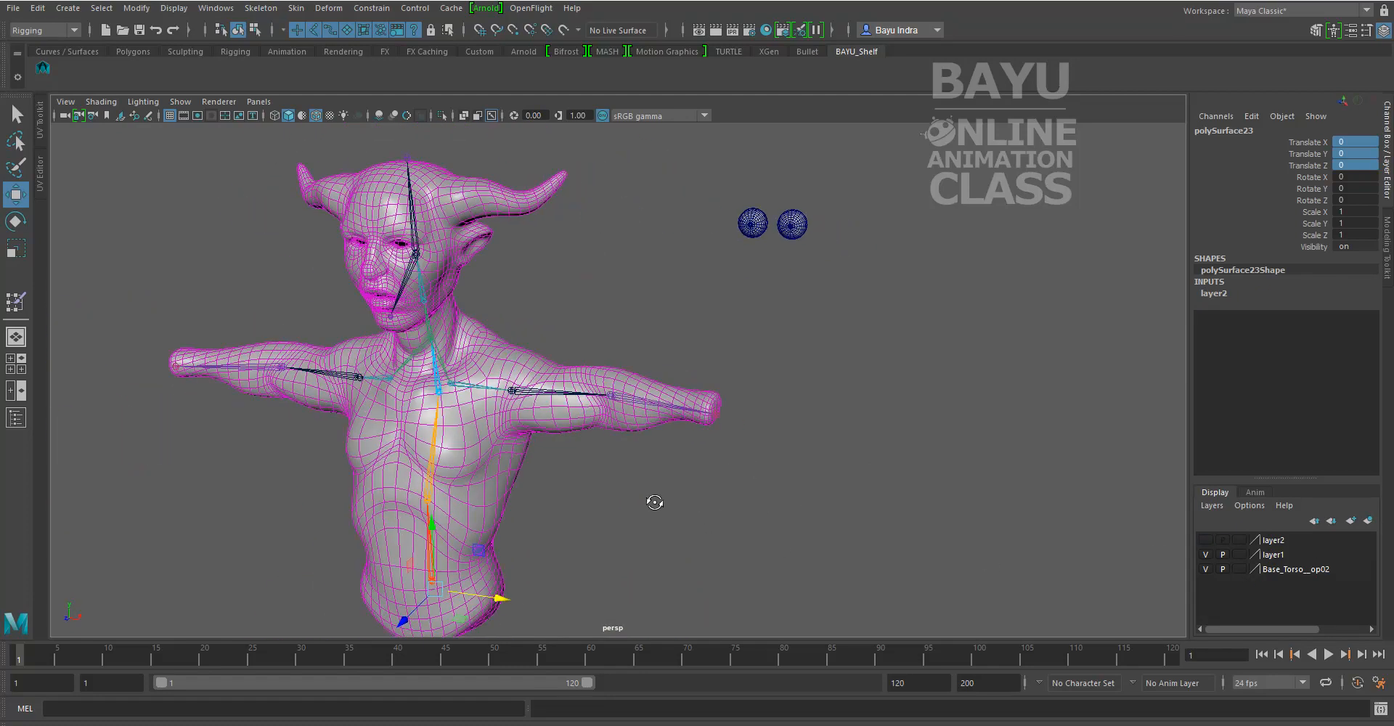
- Select both eyeball spheres and move them forward into the head in the side view, to Translate Z about 2.55
alt+middle_drag(663, 464, 687, 509)
drag(902, 348, 973, 485)
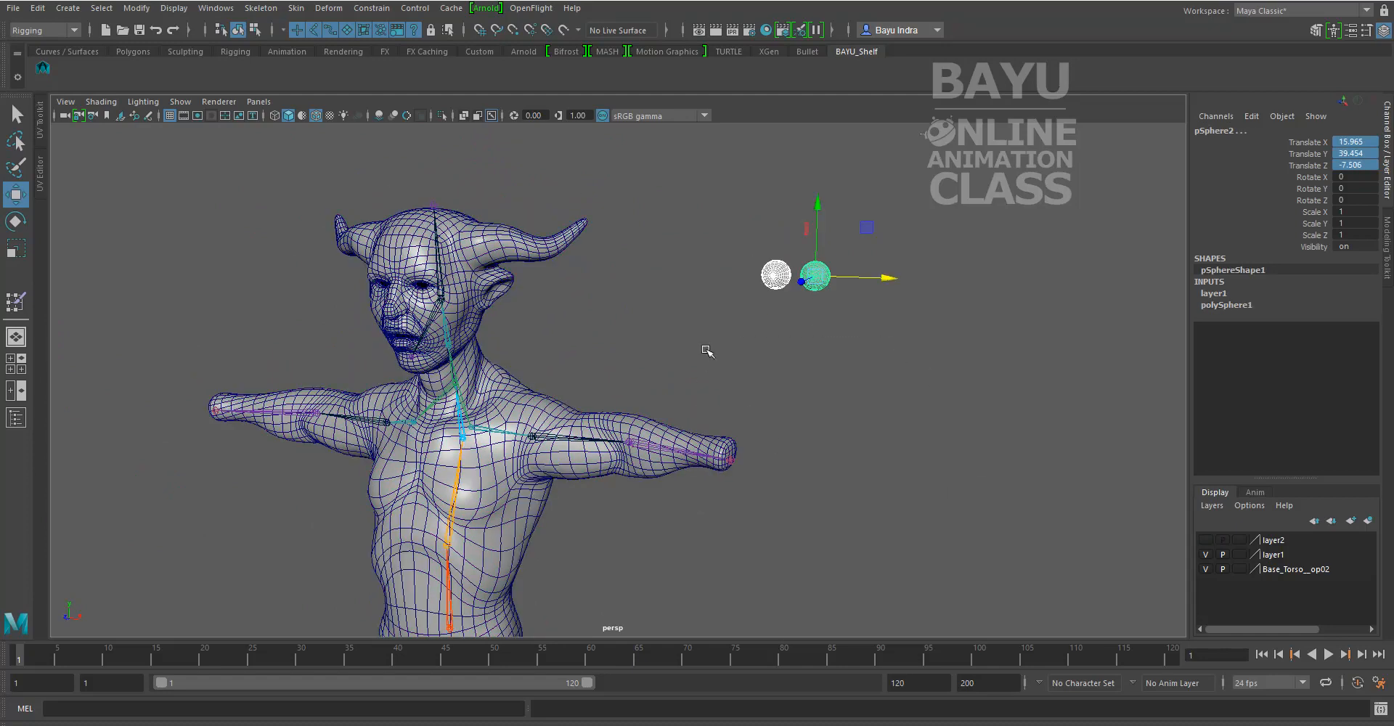
alt+middle_drag(707, 352, 807, 396)
alt+drag(806, 395, 723, 404)
alt+middle_drag(805, 408, 784, 412)
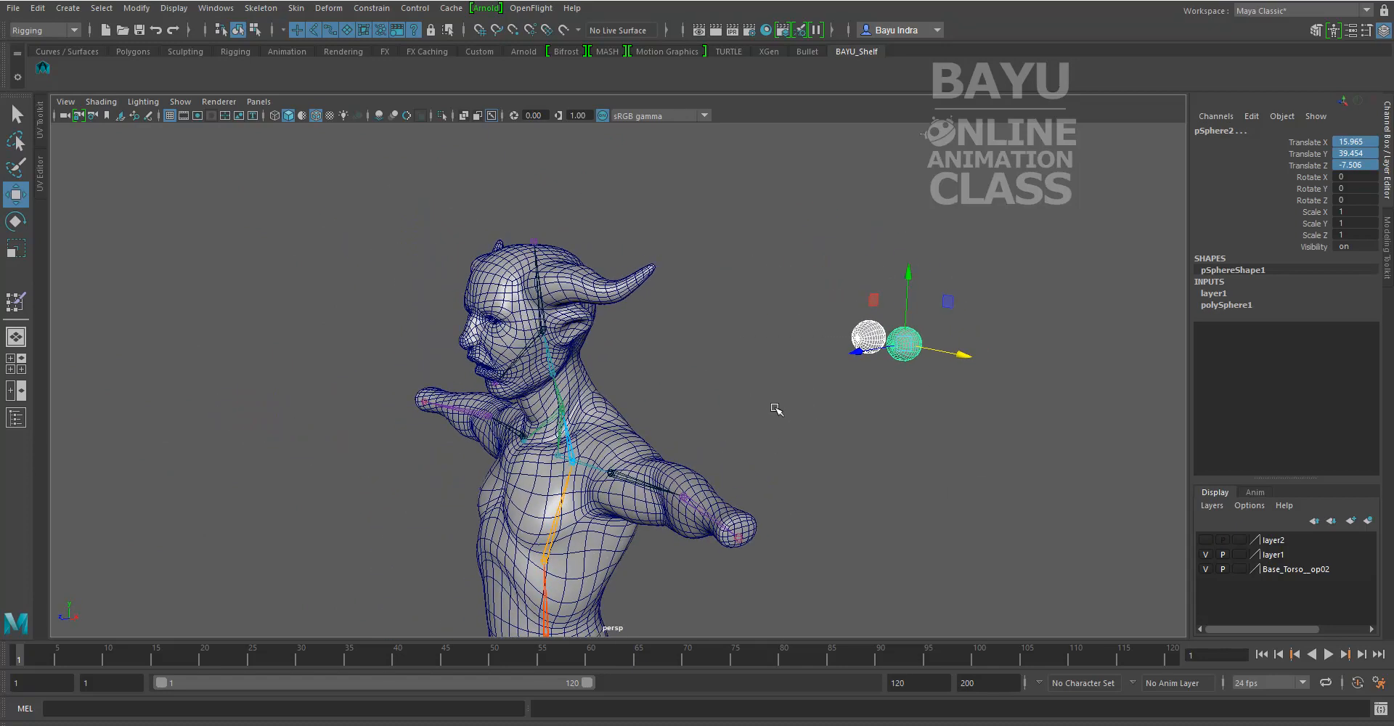
key(space)
drag(776, 407, 844, 404)
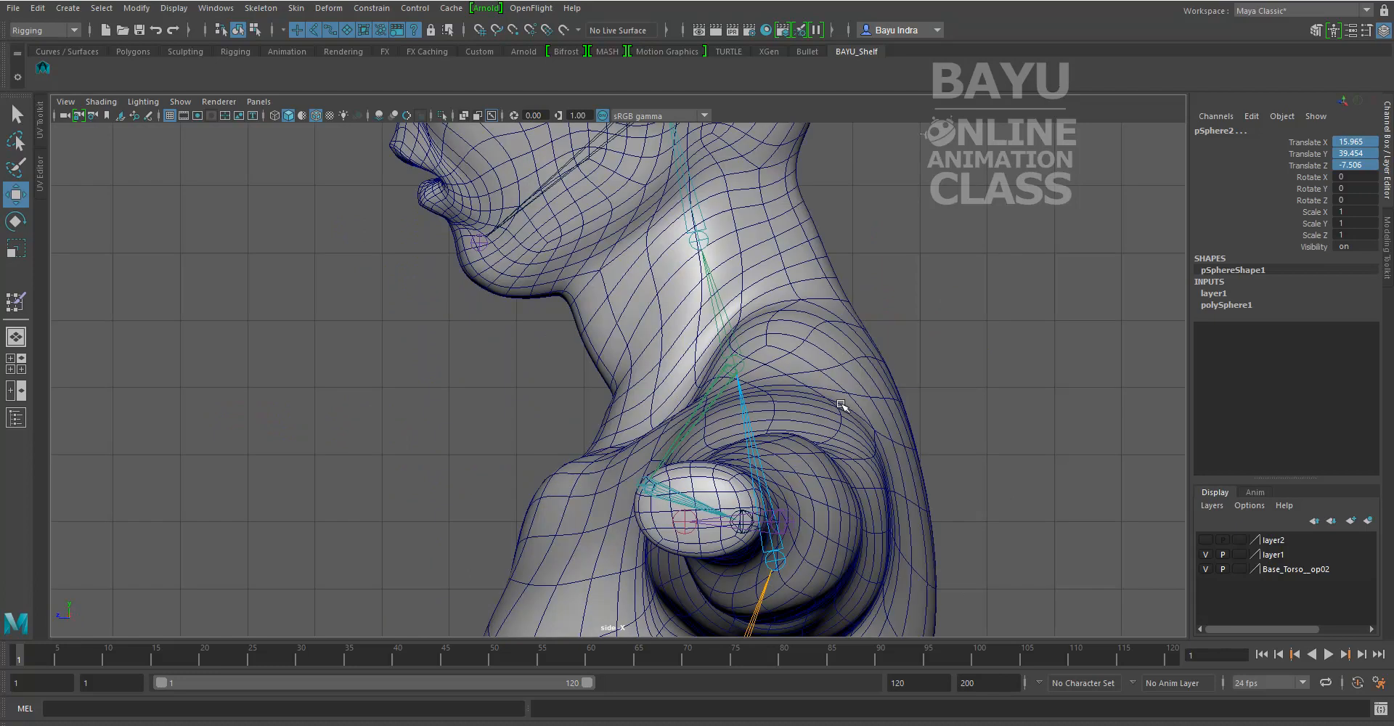
alt+middle_drag(724, 299, 707, 420)
scroll(708, 406, down, 3)
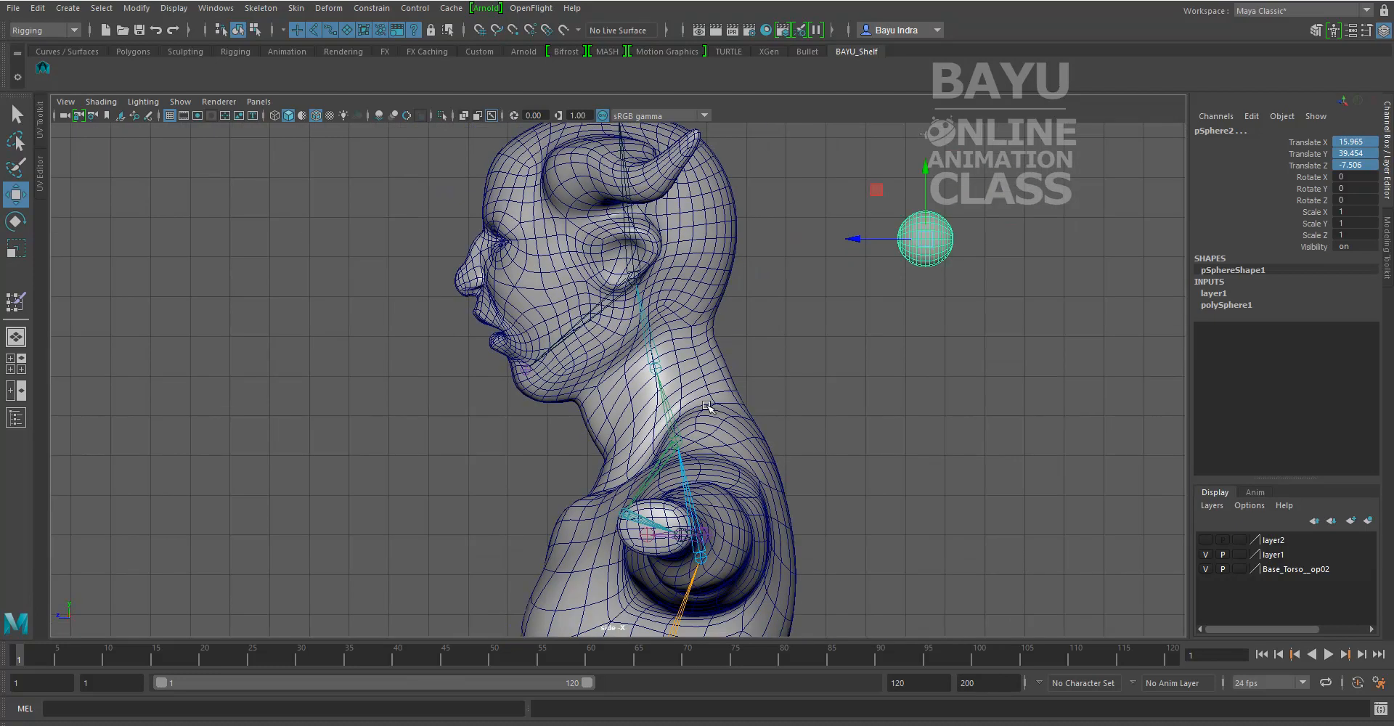
scroll(743, 347, up, 3)
drag(931, 215, 434, 215)
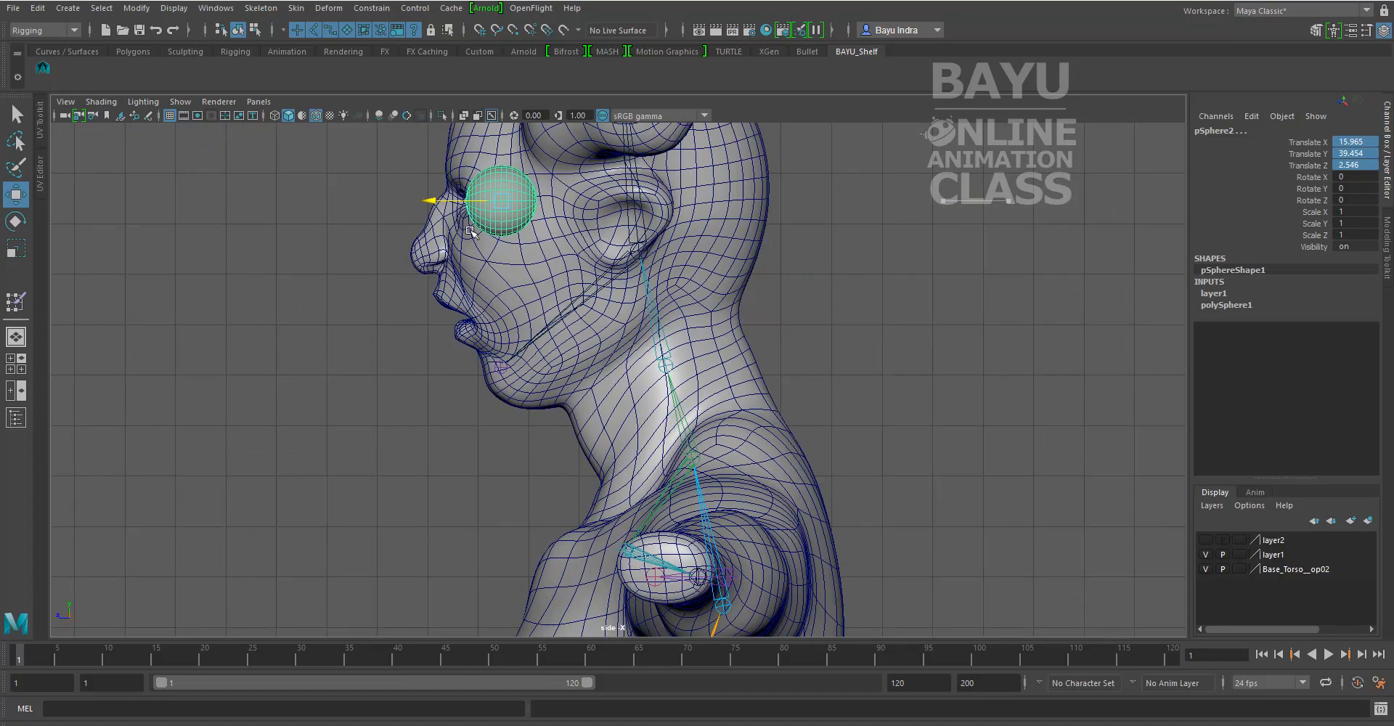
- Shift both eyeballs sideways in the front view to line up with the eye sockets, at Translate X about 0.95
key(space)
drag(779, 306, 779, 333)
alt+drag(534, 386, 544, 388)
scroll(545, 389, down, 5)
alt+middle_drag(631, 414, 1035, 452)
drag(1080, 404, 521, 425)
scroll(564, 488, up, 2)
alt+middle_drag(526, 488, 773, 483)
scroll(755, 486, up, 1)
alt+middle_drag(680, 491, 803, 476)
scroll(803, 477, up, 1)
drag(812, 415, 850, 395)
key(space)
alt+drag(819, 464, 860, 462)
key(f)
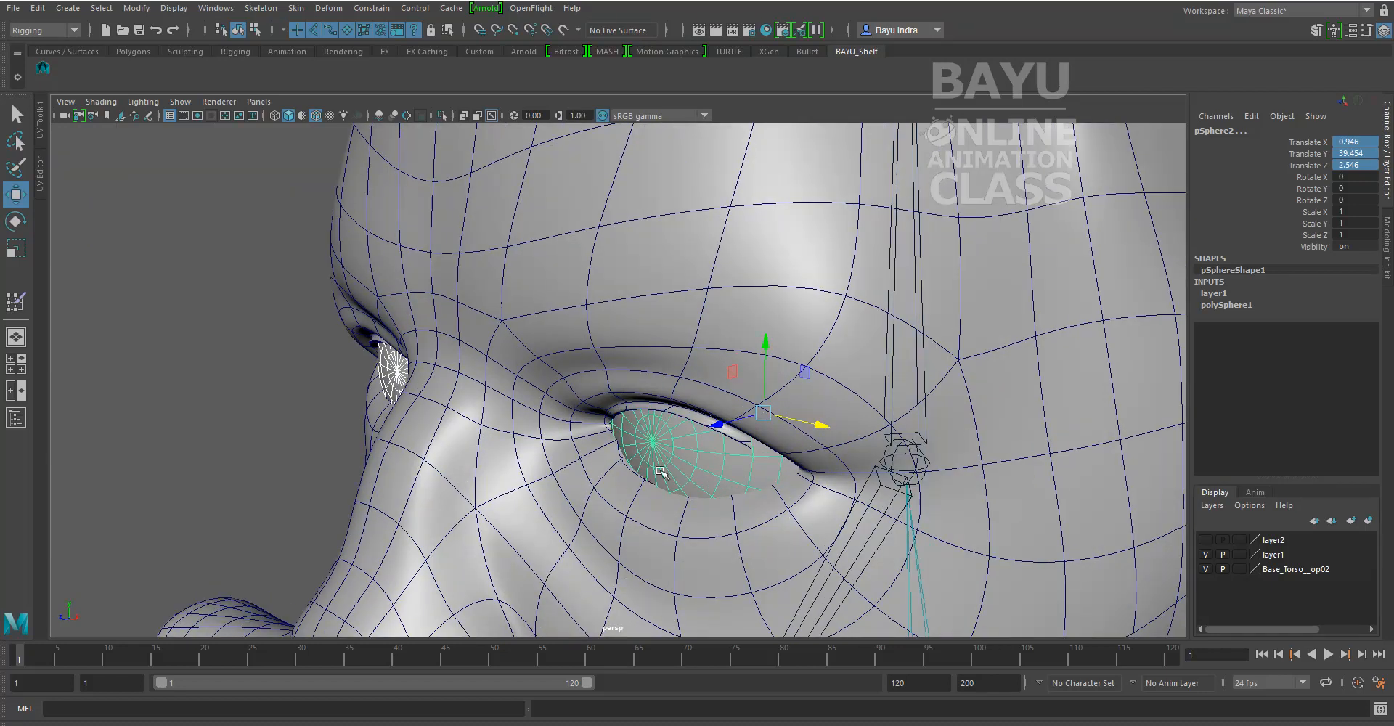
- Nudge the eyeballs slightly back behind the eyelids to Translate Z about 2.48 and check their fit
alt+drag(662, 468, 646, 463)
drag(694, 400, 694, 400)
alt+right_drag(693, 403, 649, 459)
mouse_move(590, 479)
alt+mouse_down()
mouse_move(673, 472)
mouse_move(616, 473)
alt+mouse_up()
alt+middle_drag(799, 437, 765, 443)
alt+drag(670, 455, 688, 462)
alt+right_drag(688, 462, 745, 505)
alt+middle_drag(746, 505, 582, 430)
alt+right_drag(763, 428, 683, 436)
alt+drag(805, 365, 773, 364)
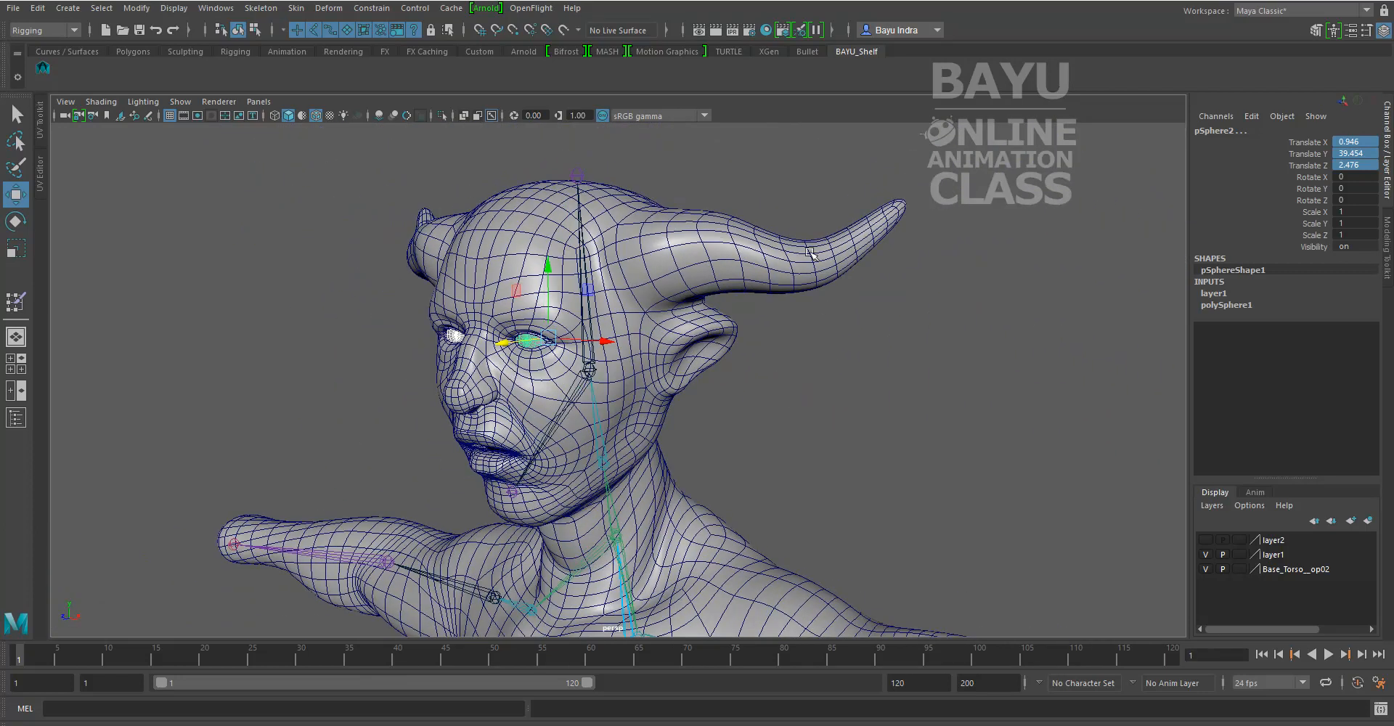
- Create a Subdiv Proxy of the smooth torso with exponential subdivision and Division Levels 1
click(820, 270)
scroll(817, 416, down, 4)
alt+middle_drag(849, 415, 648, 334)
alt+drag(631, 355, 608, 288)
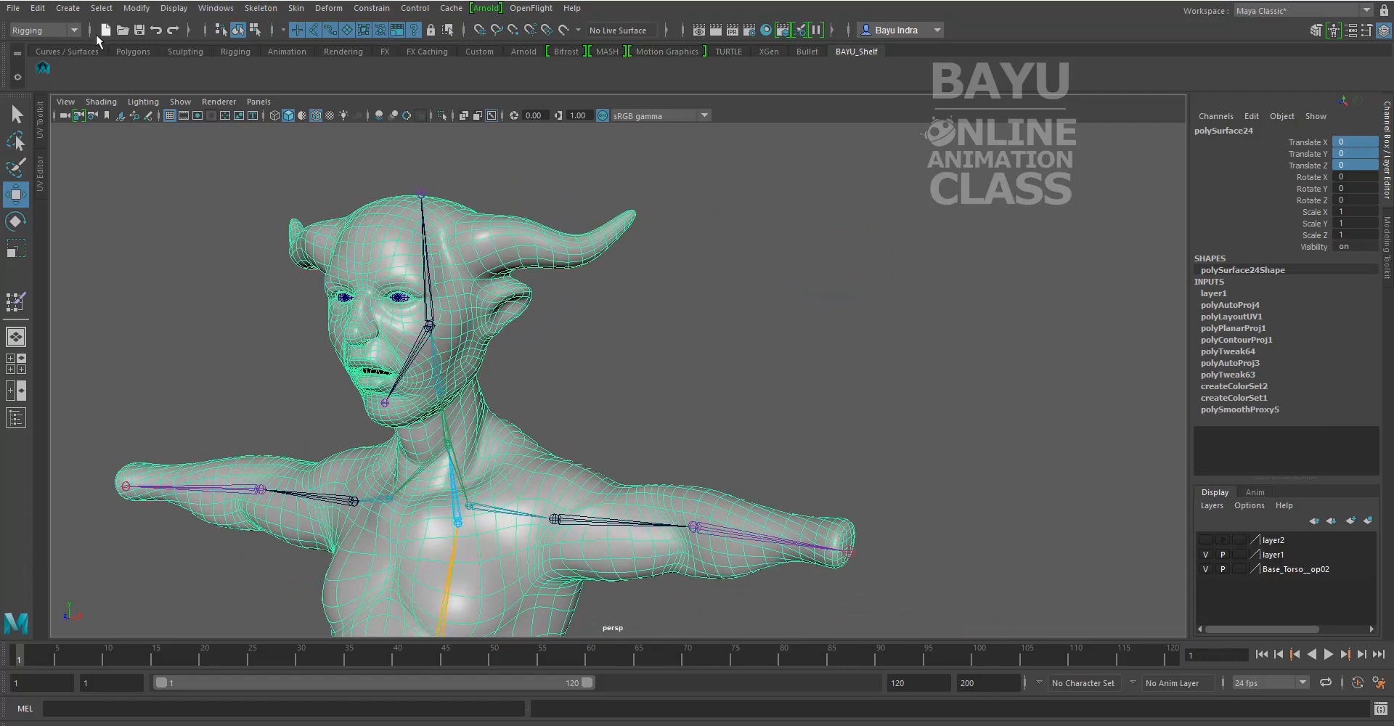
click(73, 31)
click(65, 46)
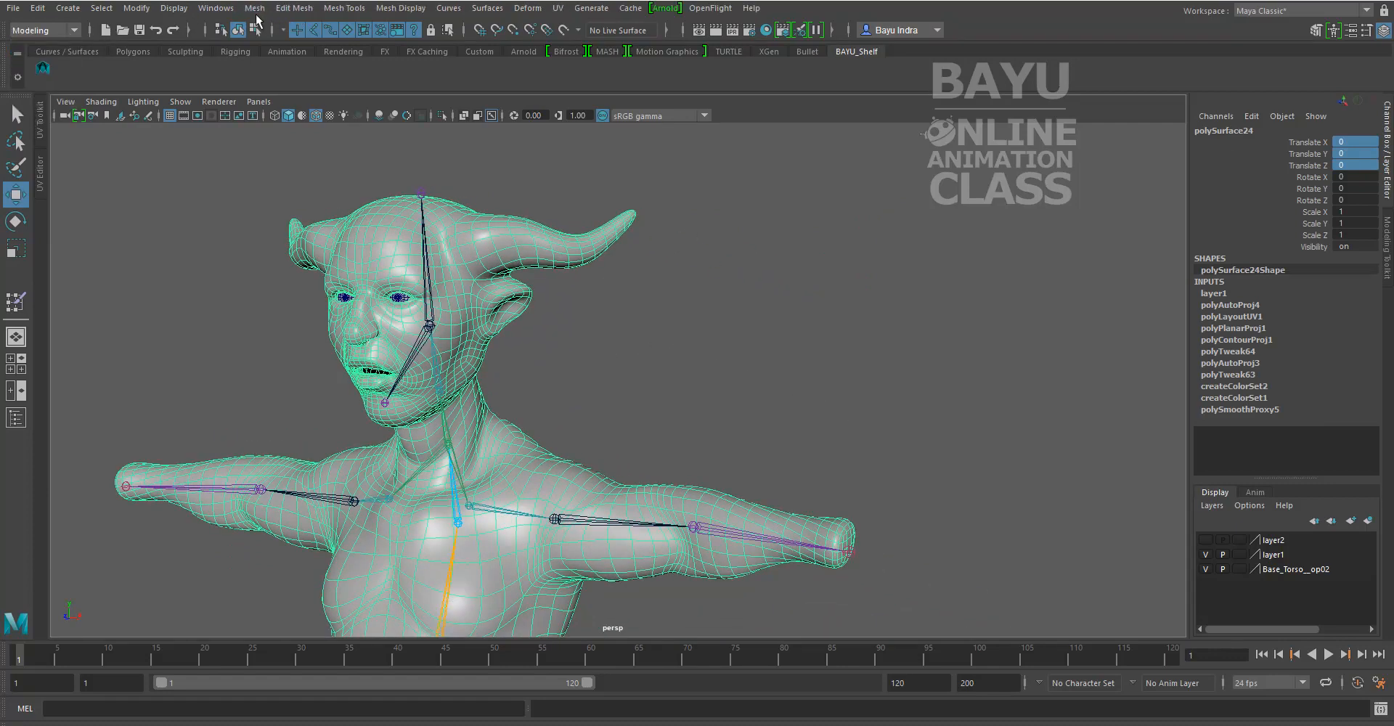
click(255, 8)
mouse_move(337, 313)
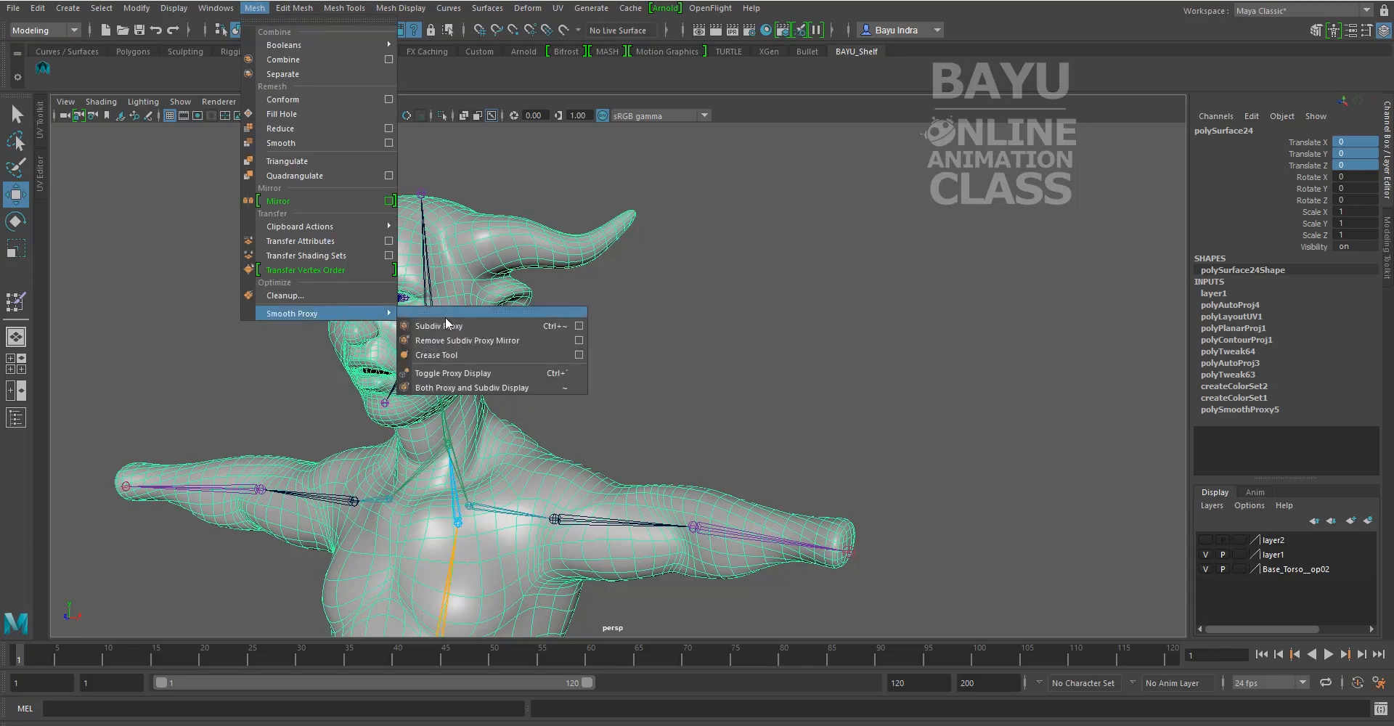
click(579, 326)
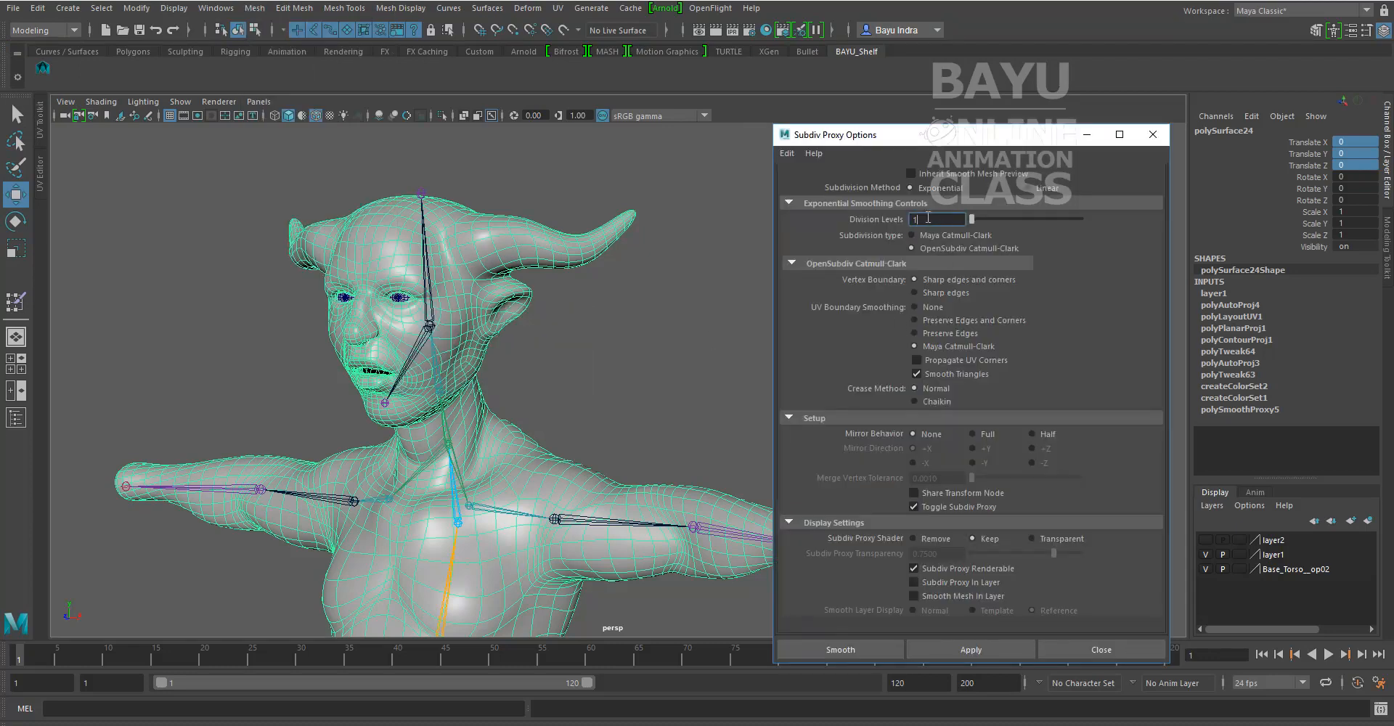
click(855, 649)
- Move the subdivided copy of the torso beside the original, to Translate X about 20.7 and Translate Z about -6
alt+middle_drag(669, 404, 637, 311)
scroll(644, 353, down, 1)
click(521, 470)
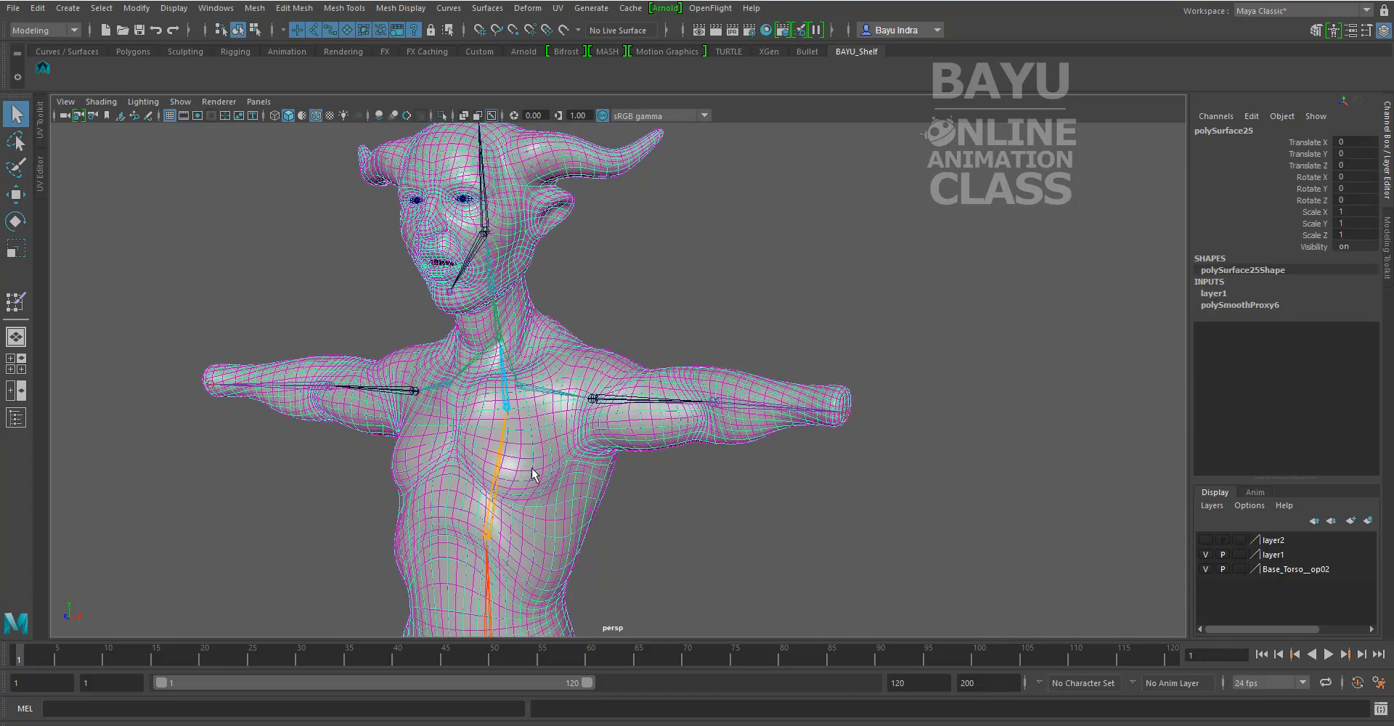
alt+right_drag(730, 492, 654, 492)
alt+drag(653, 492, 676, 549)
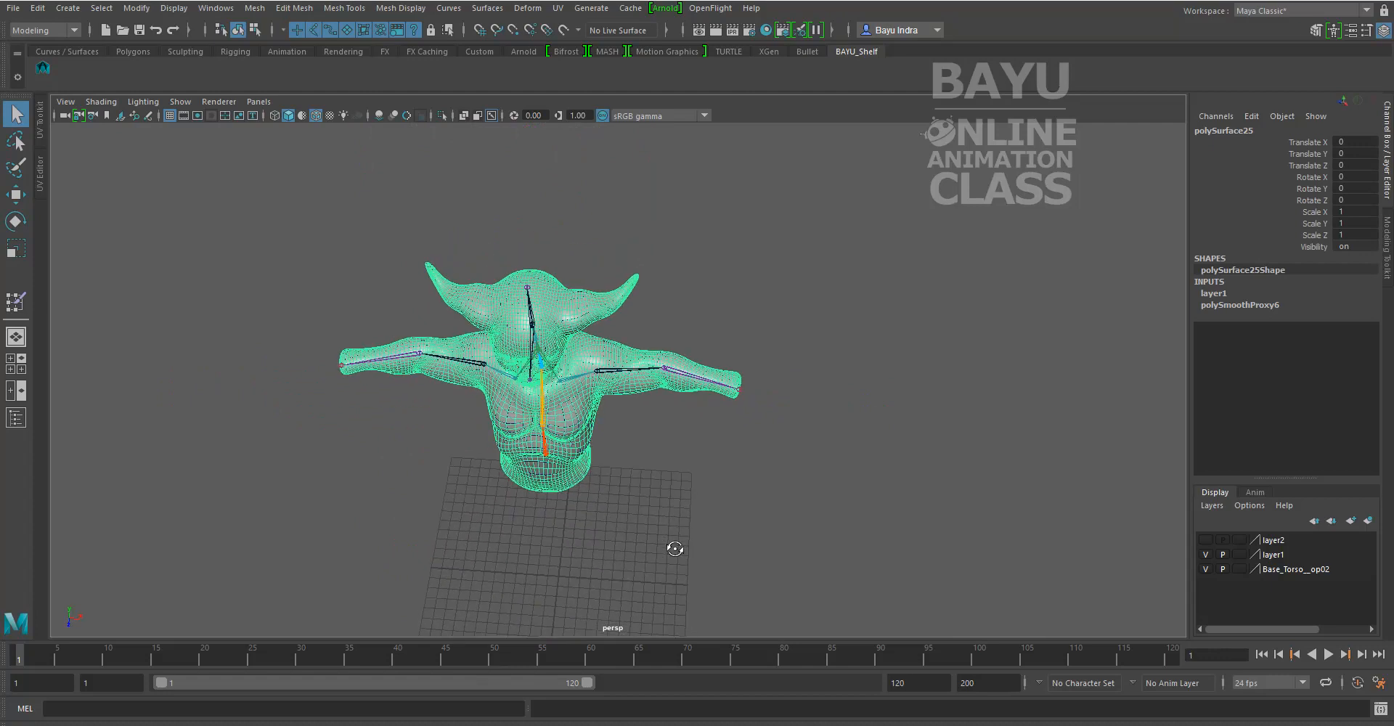
key(w)
drag(589, 501, 877, 450)
alt+drag(818, 502, 746, 454)
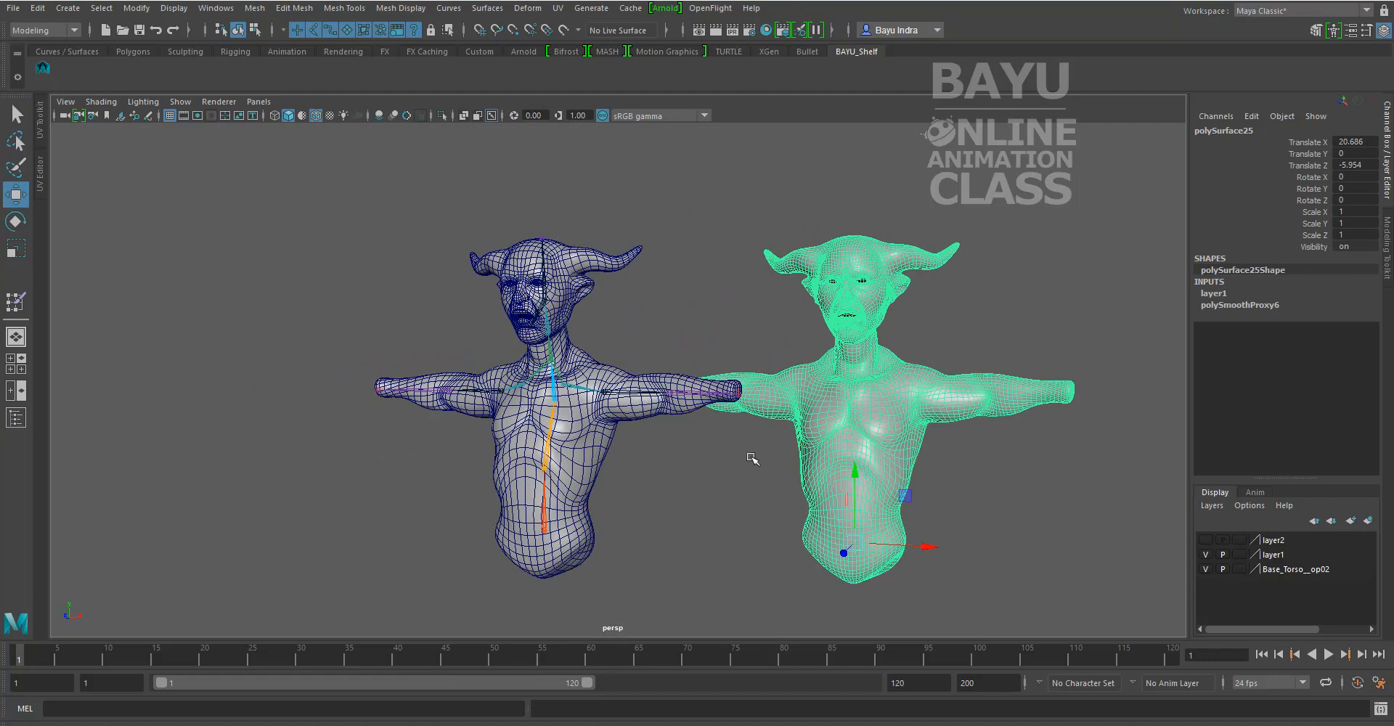
scroll(747, 455, up, 4)
alt+middle_drag(738, 467, 623, 464)
scroll(597, 491, down, 3)
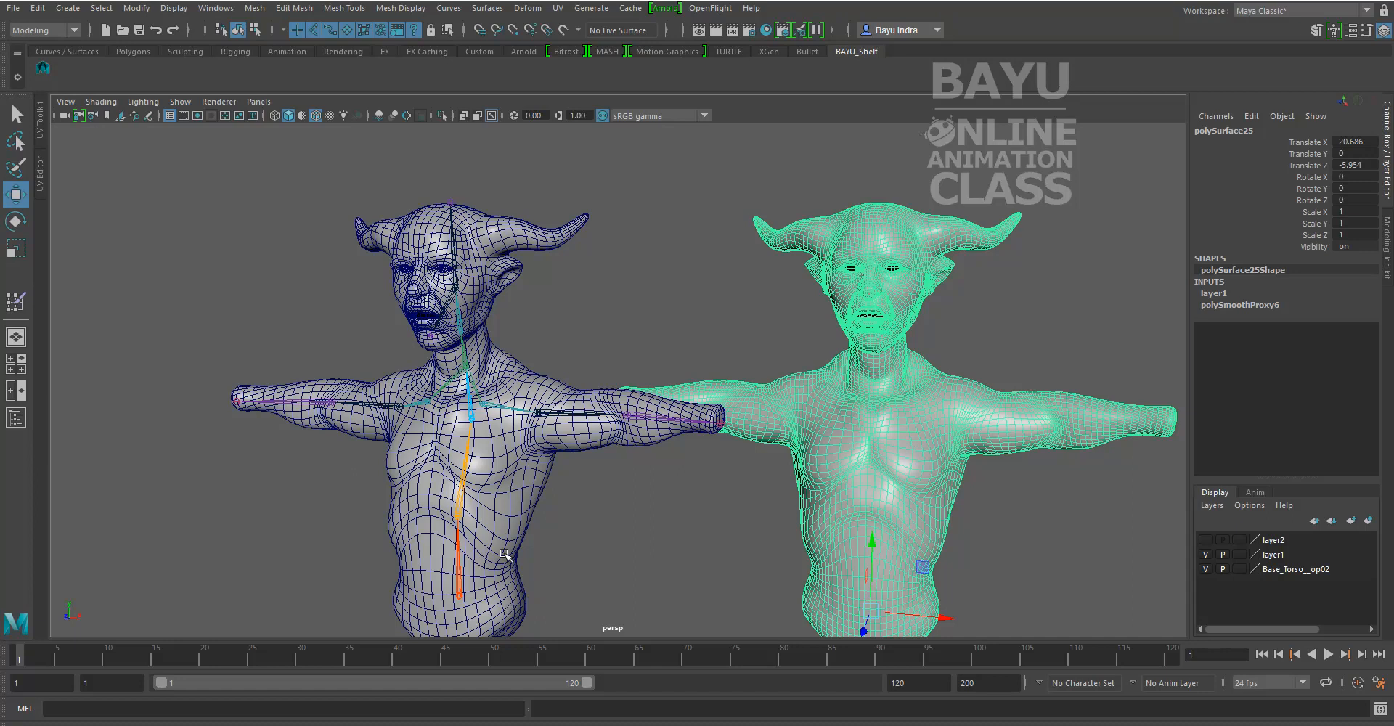
drag(317, 180, 638, 341)
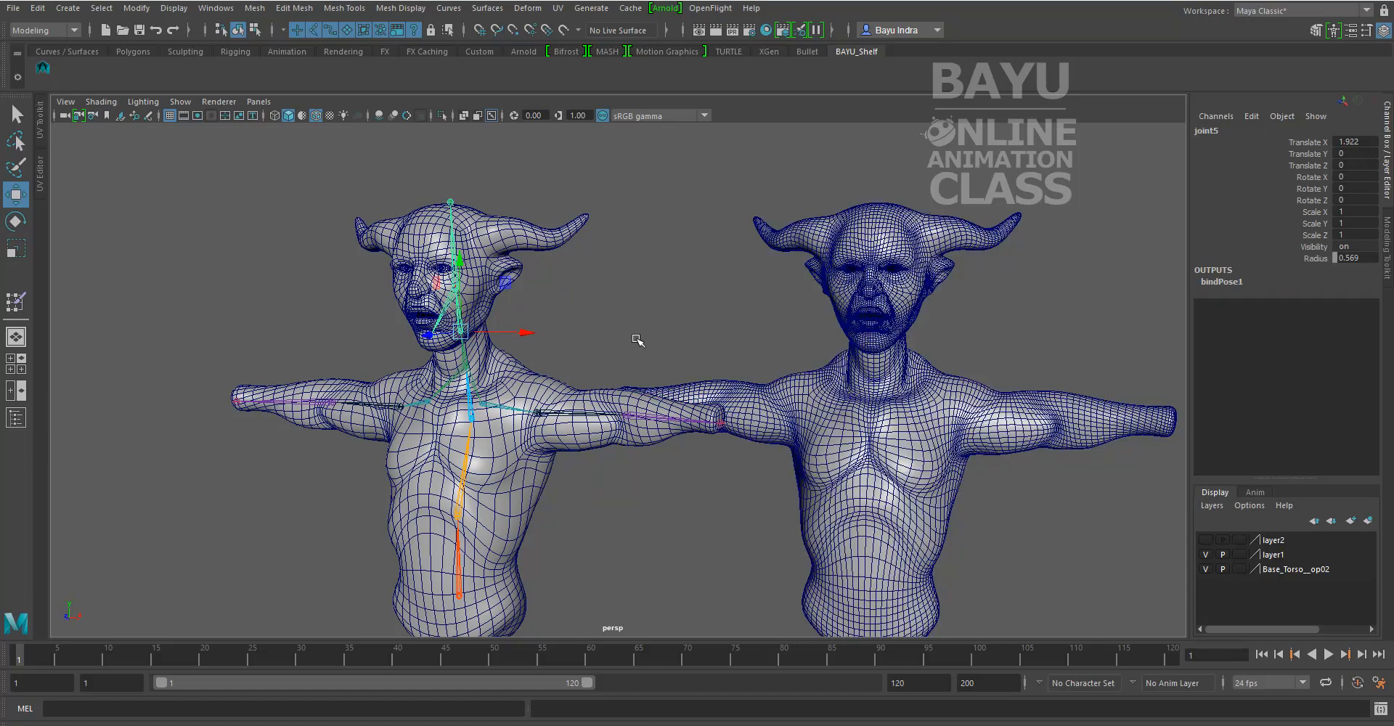
click(565, 548)
click(499, 532)
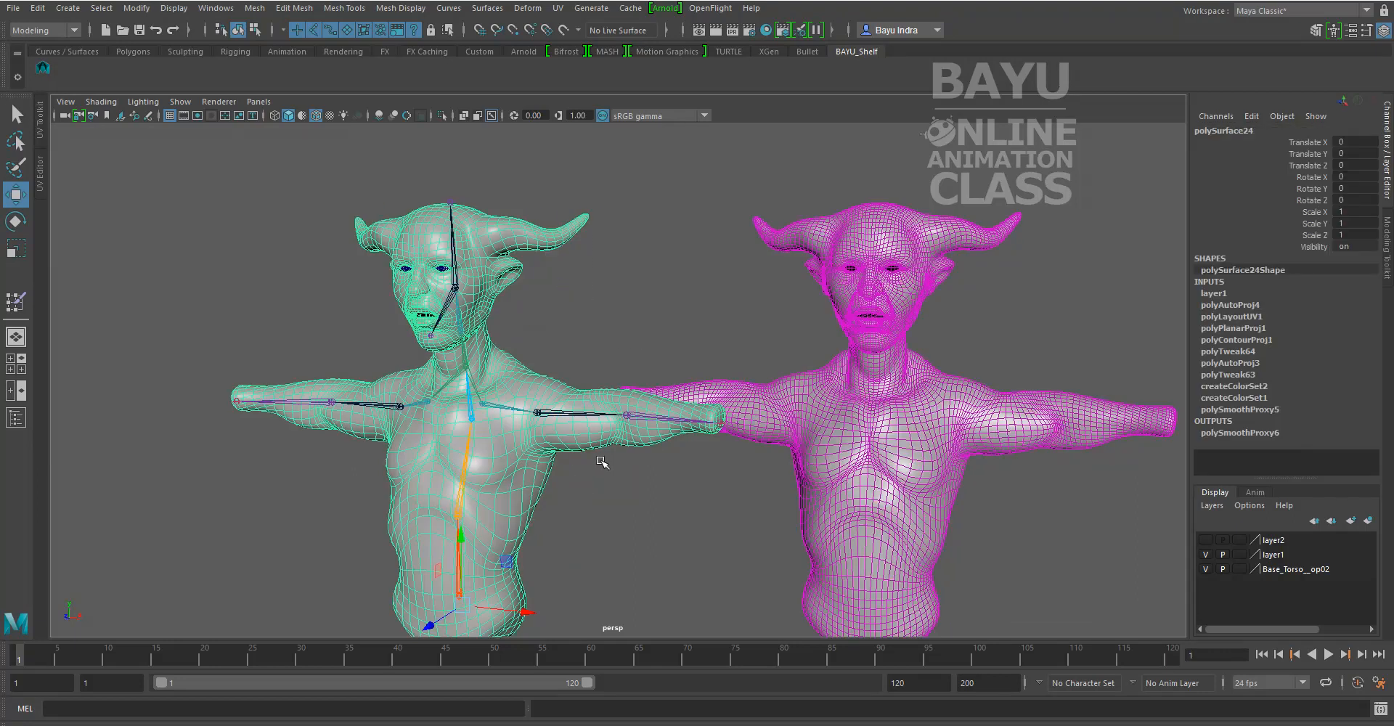
alt+middle_drag(583, 489, 547, 402)
click(550, 504)
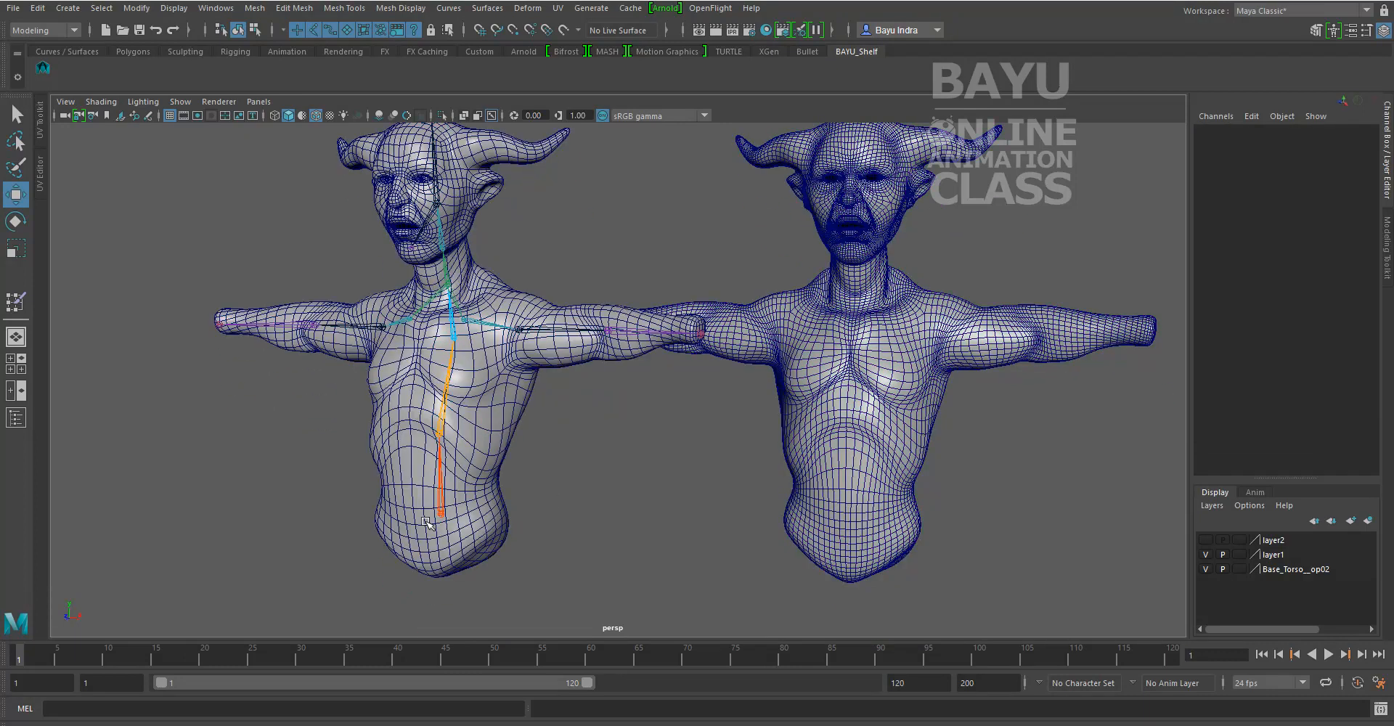
- Select the root joint and the proxy torso around the skeleton, and bind the mesh to the joint hierarchy with Bind Skin
click(441, 512)
shift+click(477, 550)
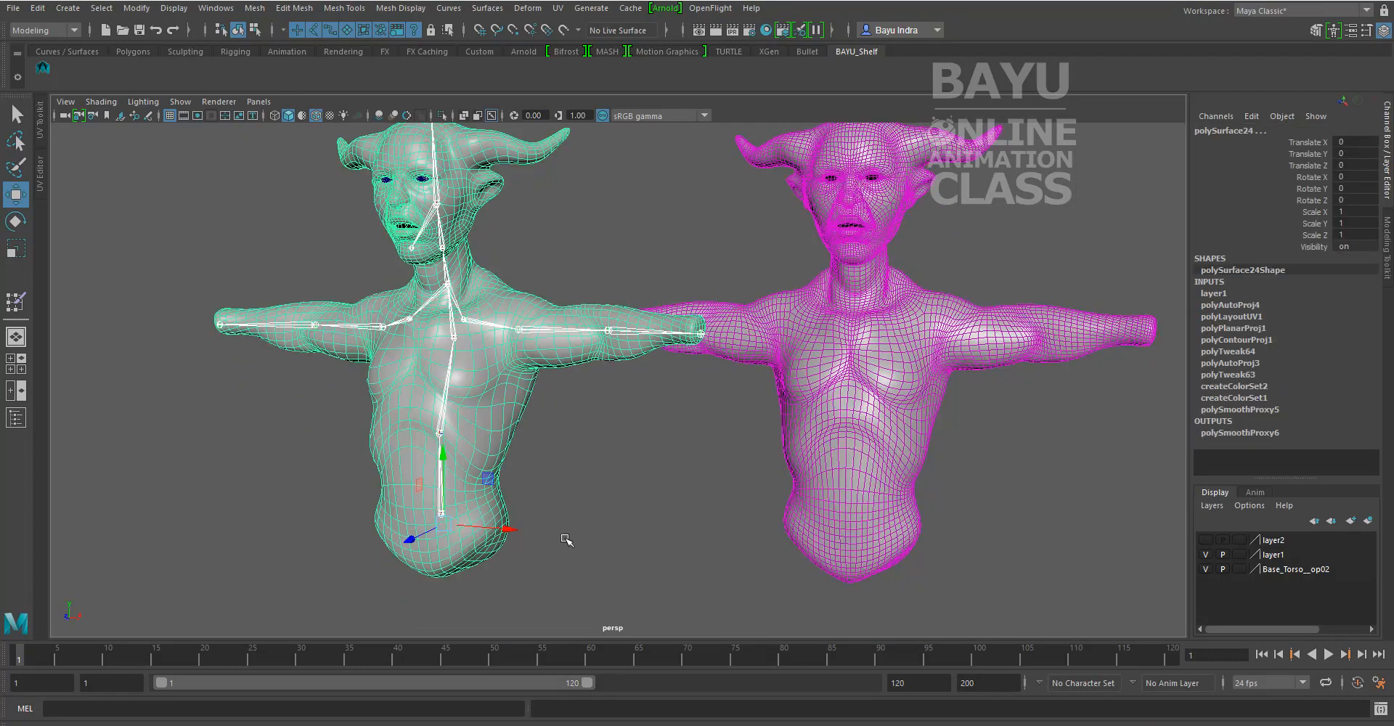
scroll(613, 499, up, 6)
scroll(589, 421, down, 1)
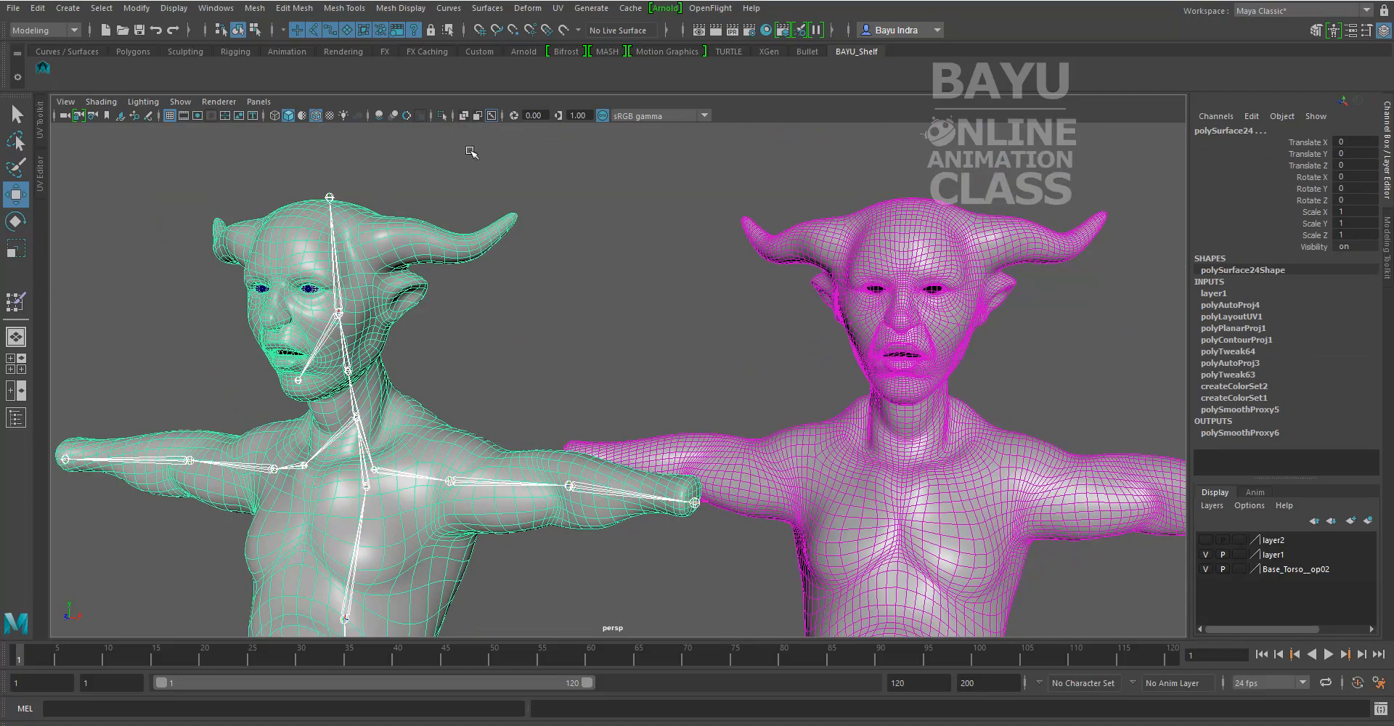
click(58, 31)
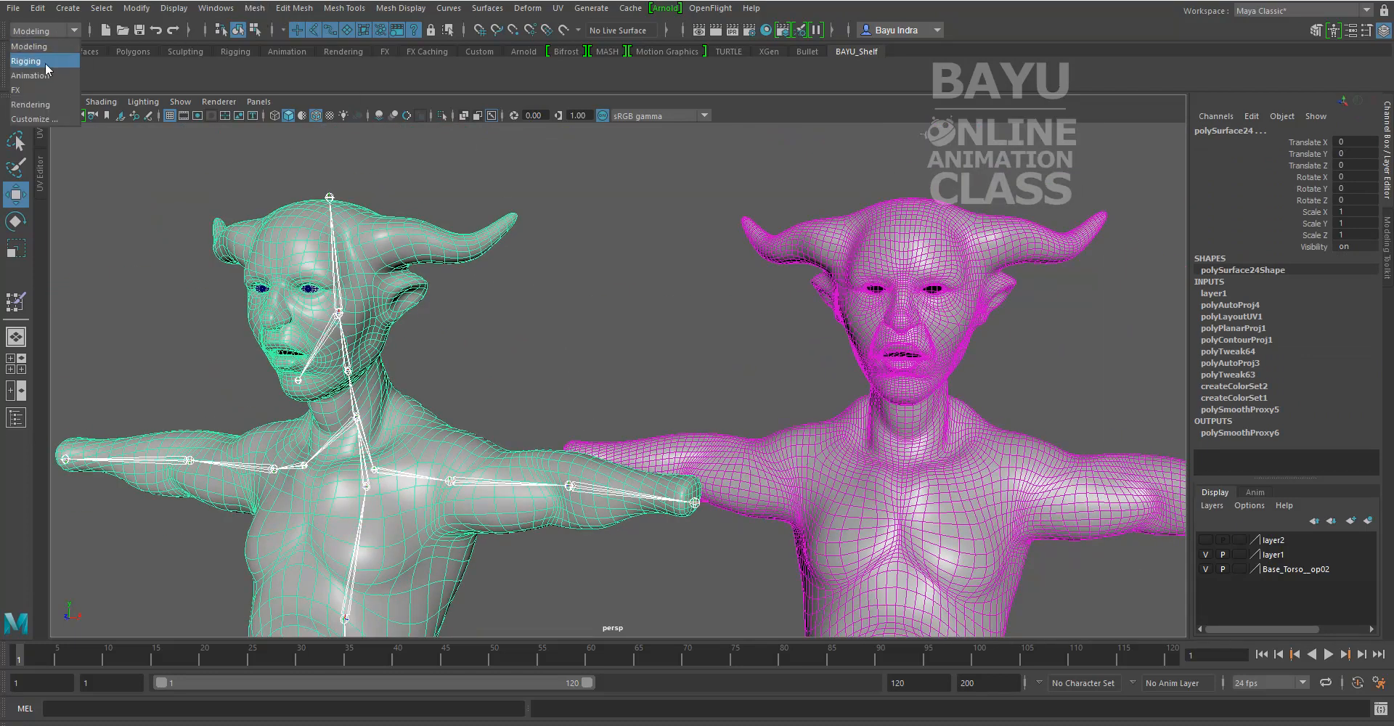
click(46, 64)
click(296, 8)
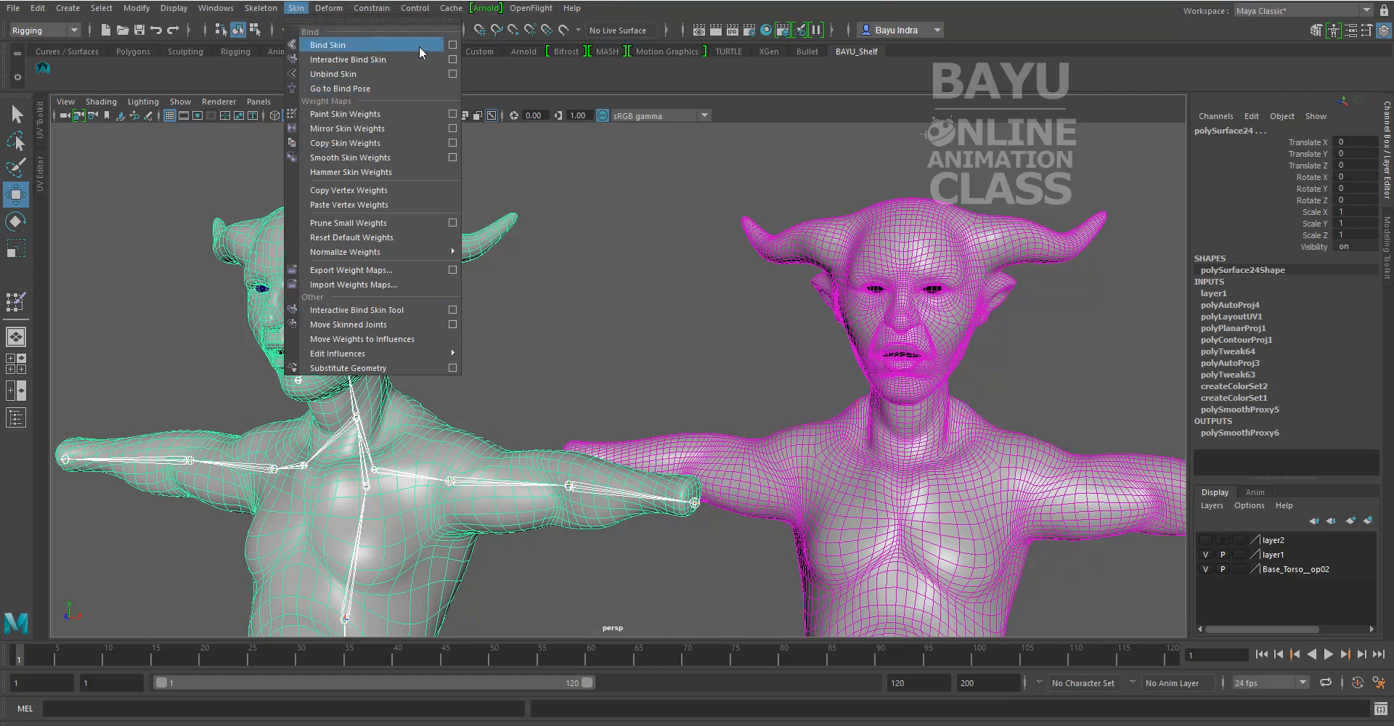
click(453, 45)
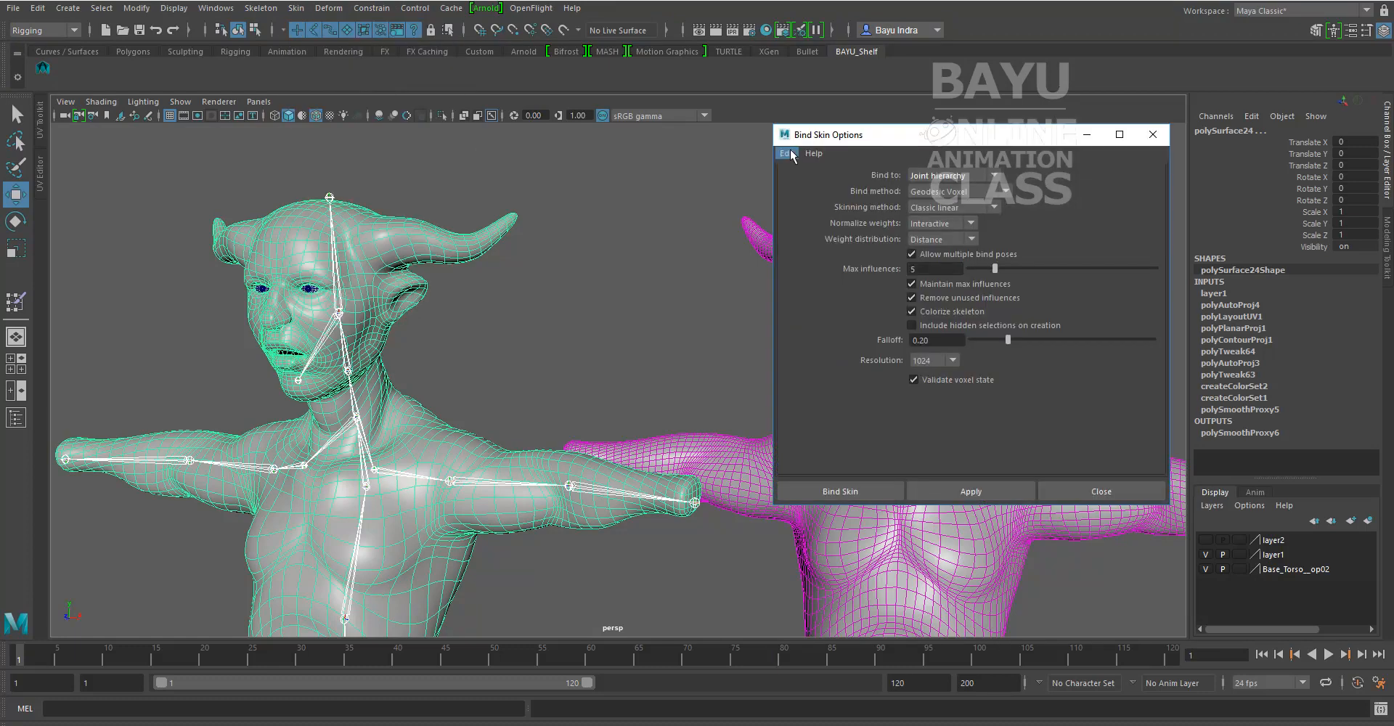
click(873, 491)
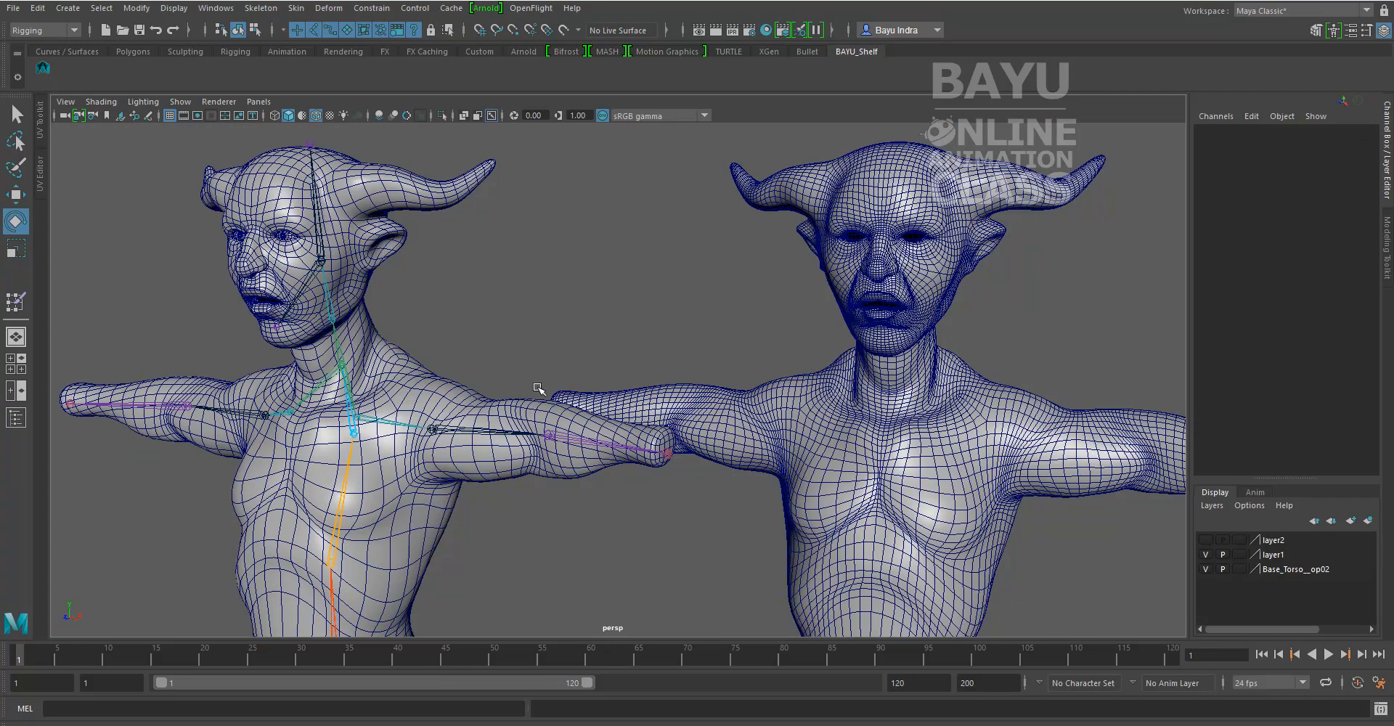
- Rotate the left shoulder joint, joint9, downward to Rotate Z about -63 and inspect the arm deformation on both torsos
alt+middle_drag(513, 458, 538, 462)
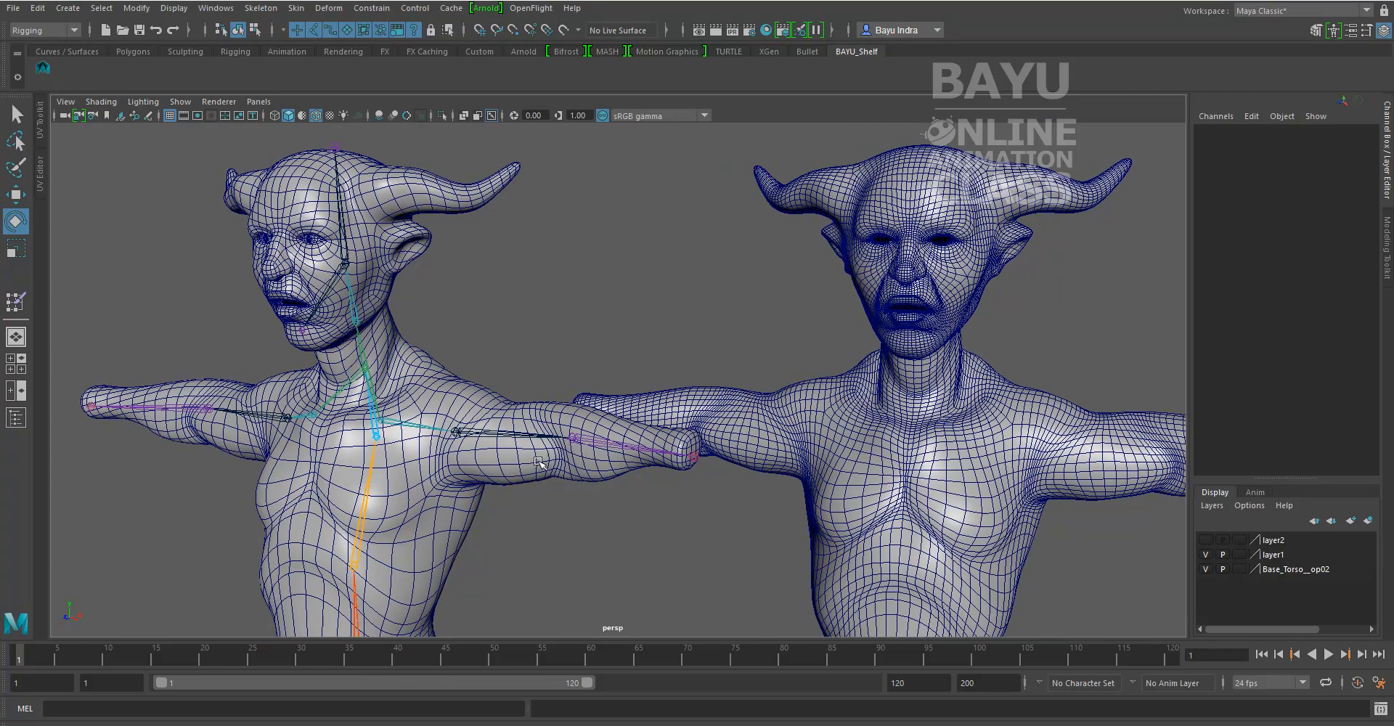
click(489, 434)
mouse_move(491, 512)
alt+mouse_down()
mouse_move(533, 505)
mouse_move(517, 510)
alt+mouse_up()
drag(486, 396, 508, 462)
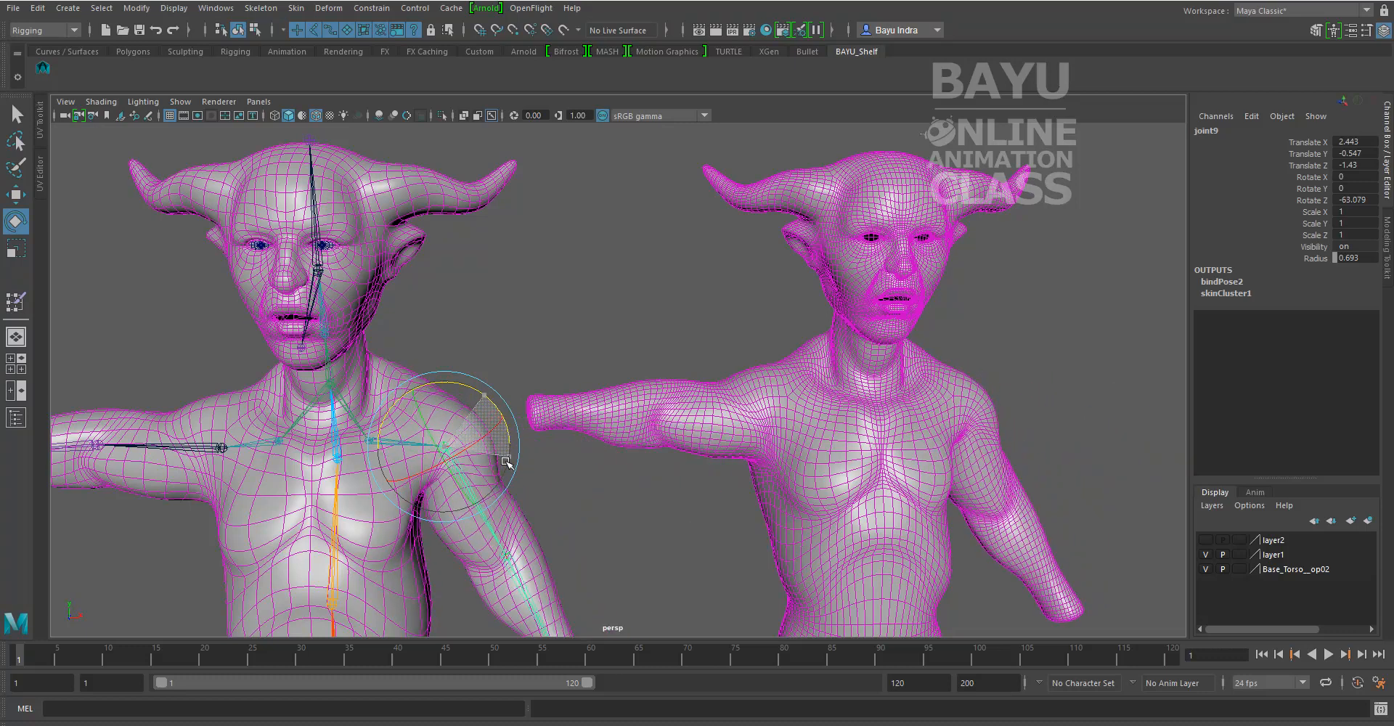
alt+drag(741, 477, 714, 437)
alt+drag(599, 467, 581, 460)
alt+middle_drag(334, 495, 435, 498)
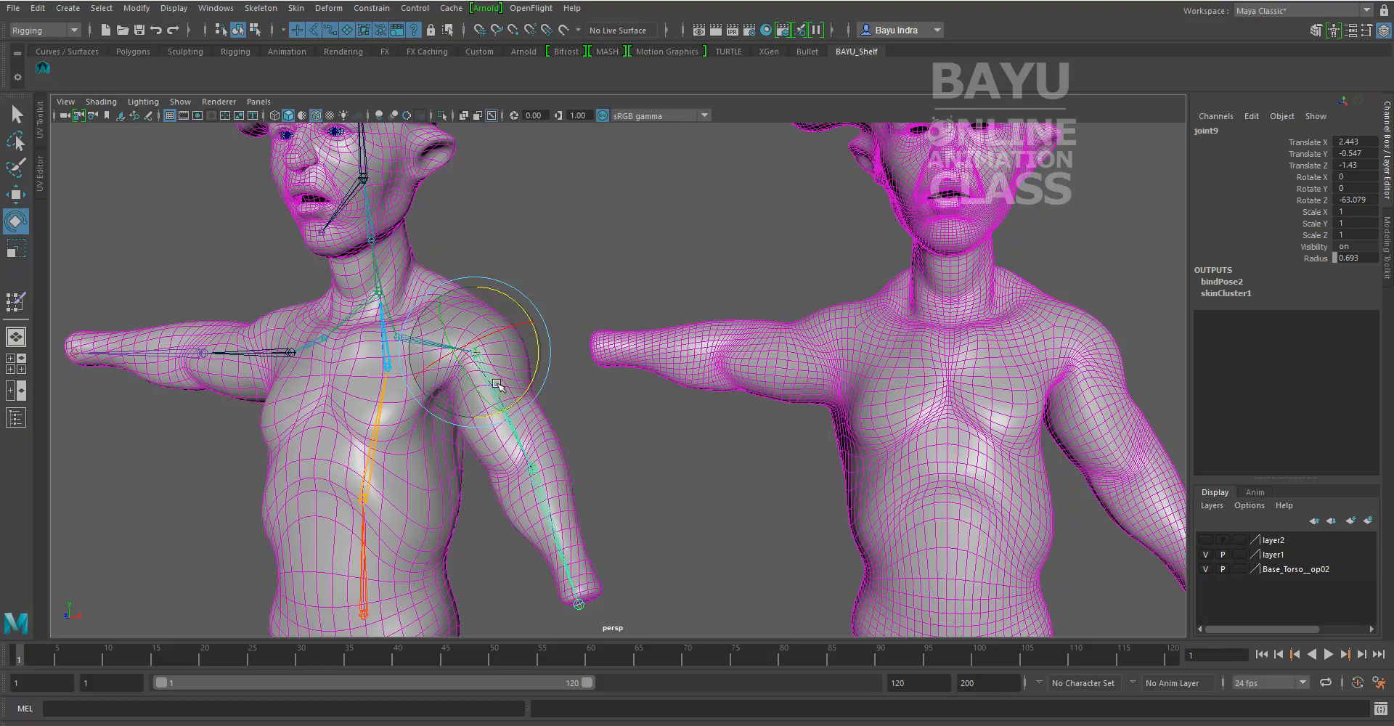
- Select the bound proxy torso mesh and open the Paint Skin Weights tool with its settings
alt+drag(678, 454, 525, 520)
alt+drag(646, 533, 519, 389)
alt+drag(705, 462, 897, 426)
alt+middle_drag(476, 494, 719, 470)
alt+drag(476, 472, 494, 493)
click(498, 462)
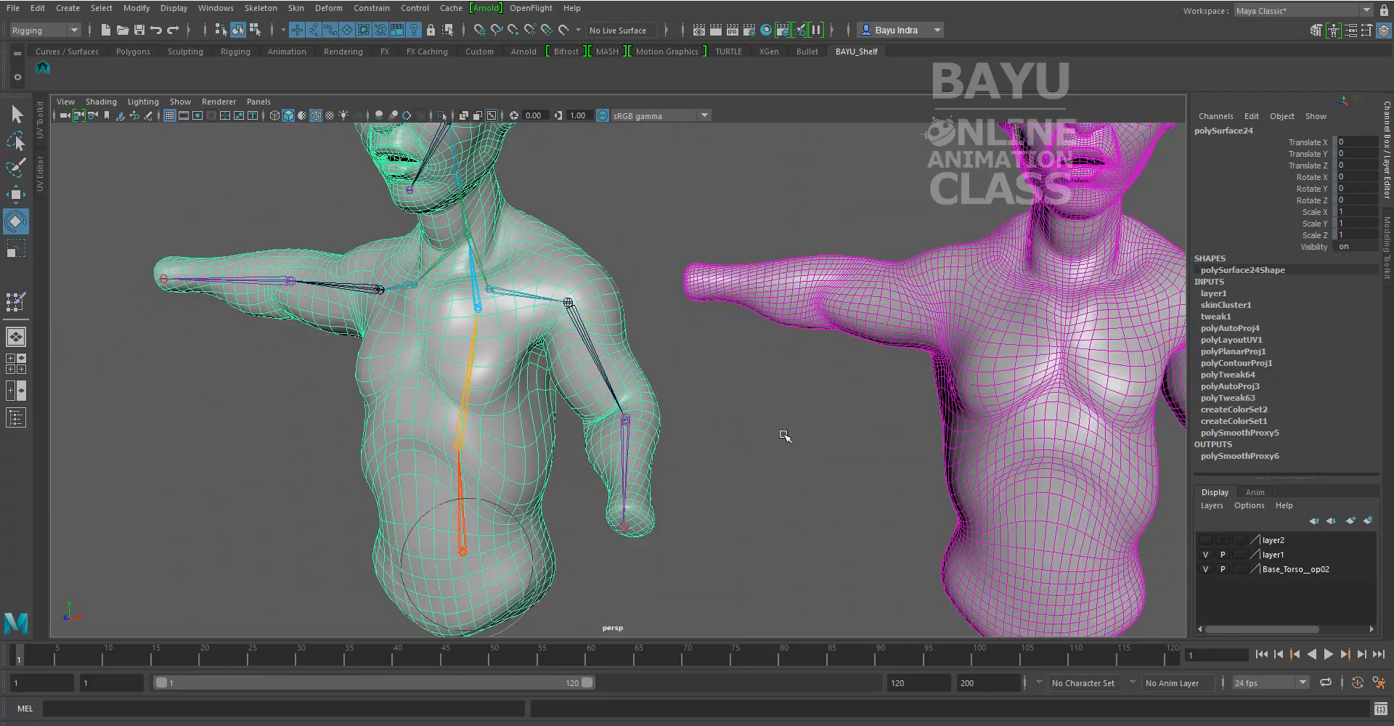
click(296, 8)
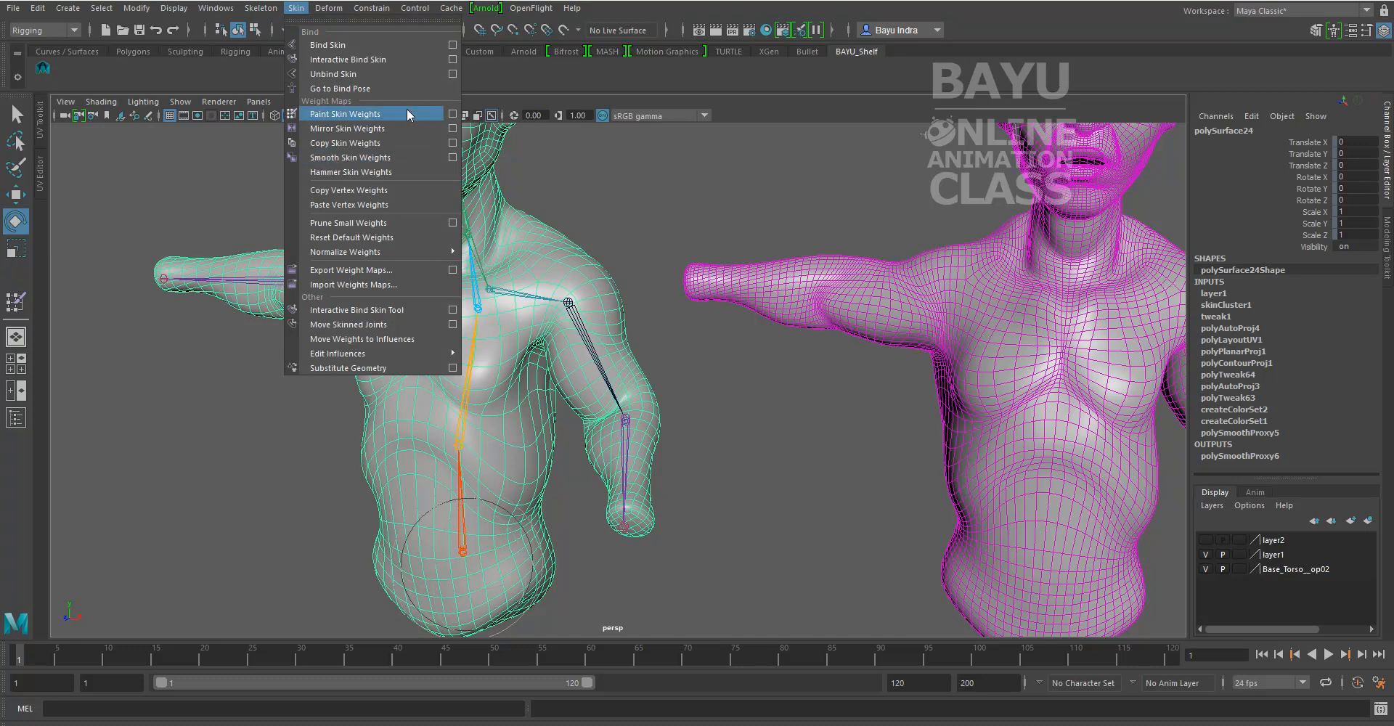
click(453, 114)
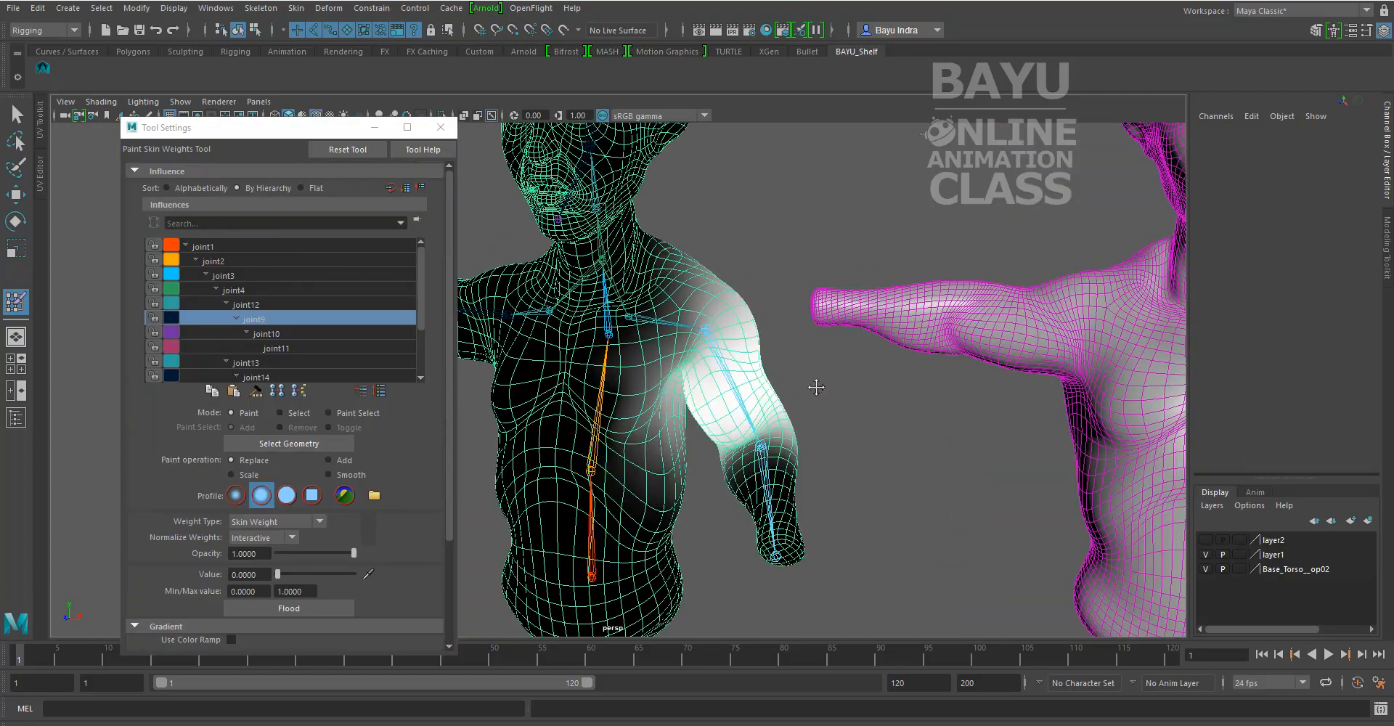
- Enlarge the paint brush and replace joint9's skin weight with 0 on the chest beside the left armpit
alt+middle_drag(814, 387, 782, 362)
alt+drag(782, 362, 710, 390)
scroll(690, 385, up, 2)
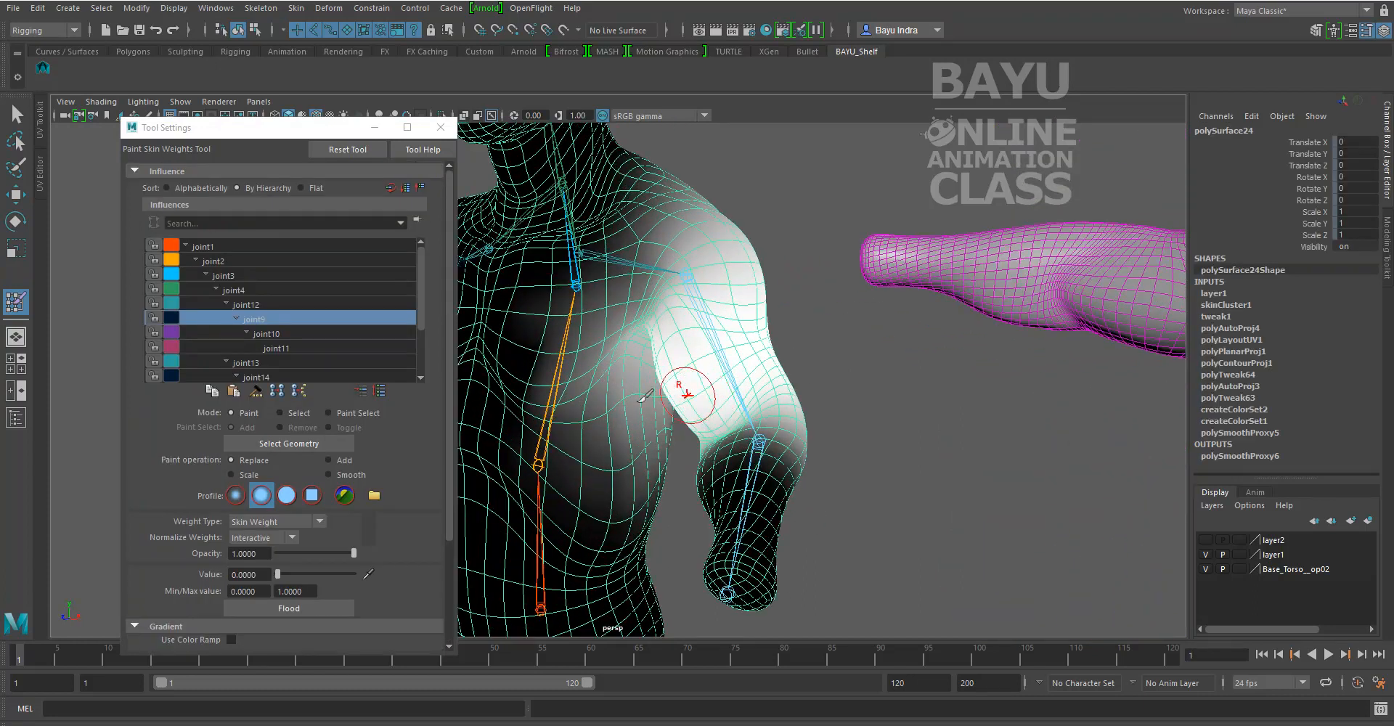
alt+middle_drag(633, 396, 688, 386)
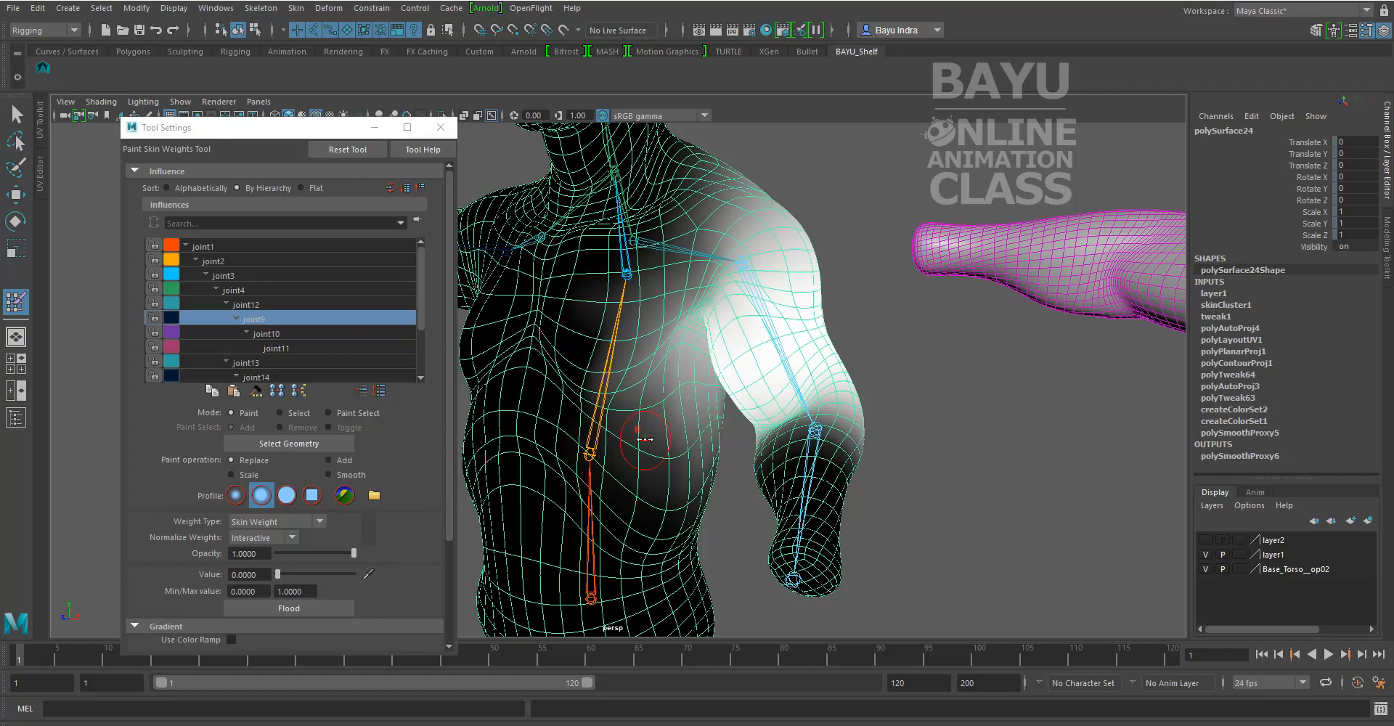
mouse_move(666, 438)
mouse_down()
mouse_move(679, 414)
mouse_move(626, 358)
mouse_move(641, 320)
mouse_move(650, 363)
mouse_up()
key(space)
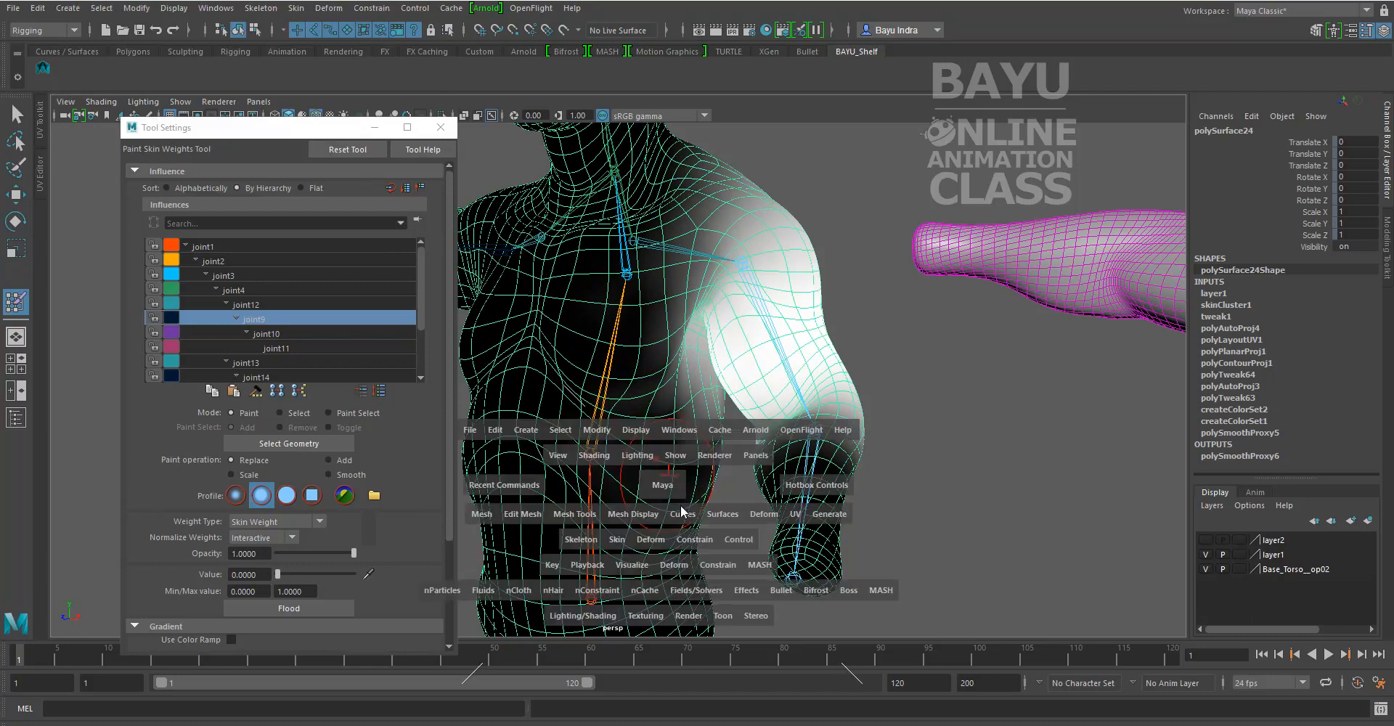
drag(673, 490, 674, 537)
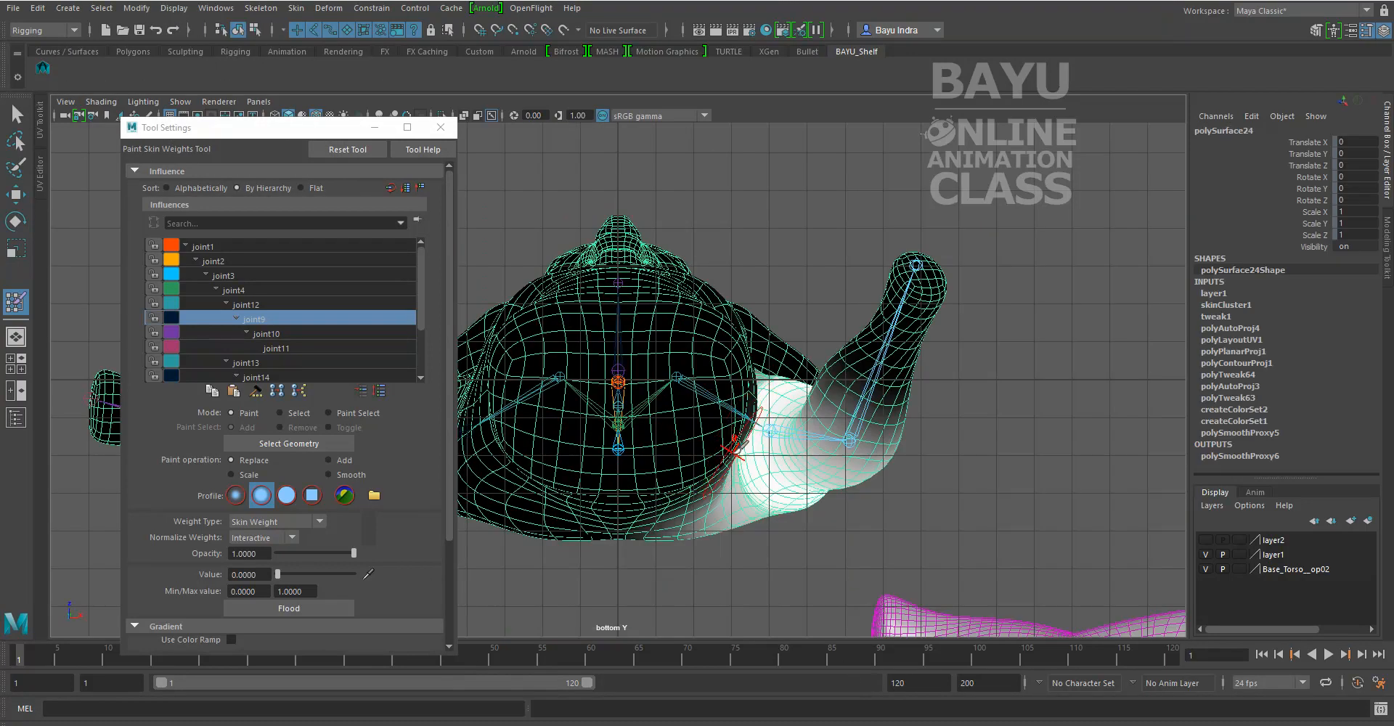
key(space)
drag(735, 449, 690, 477)
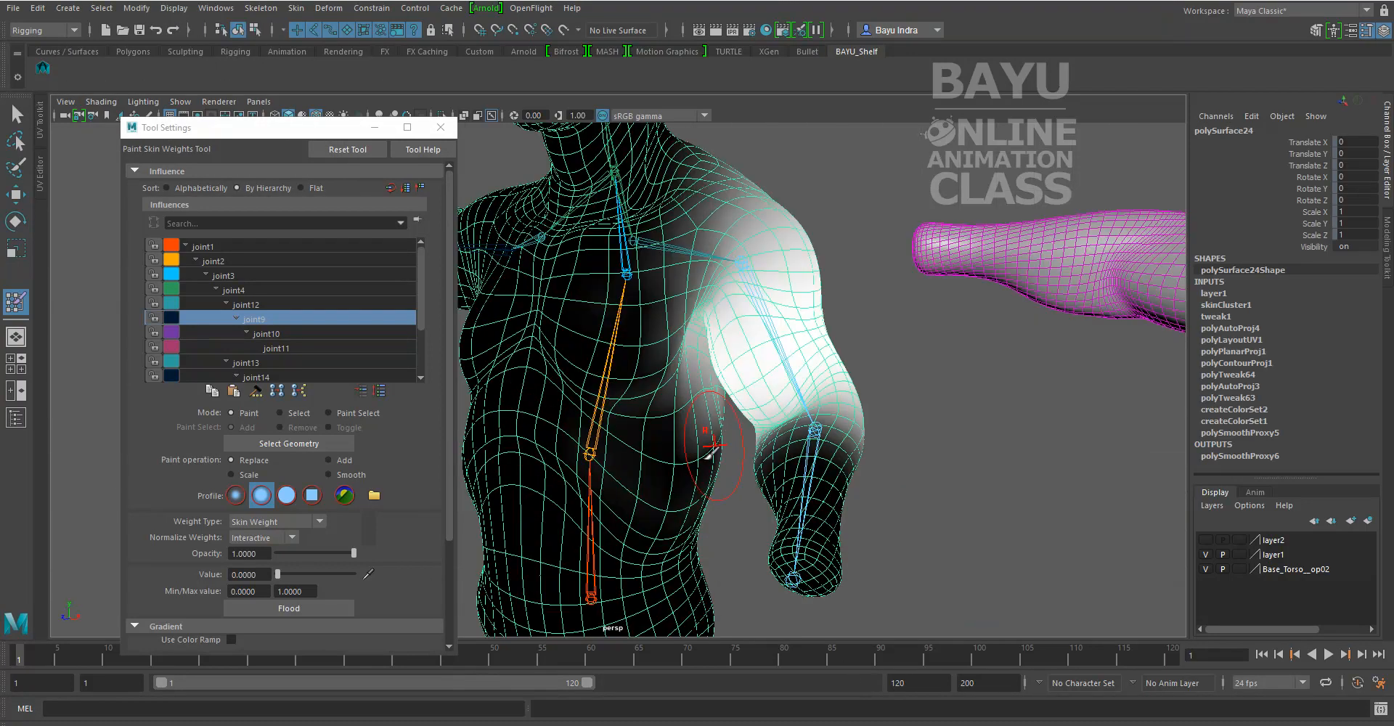
- Continue replacing joint9's weight with 0 from the base of the neck down across the left chest
mouse_move(663, 312)
alt+mouse_down()
mouse_move(600, 348)
mouse_move(462, 333)
alt+mouse_up()
mouse_move(788, 332)
alt+mouse_down()
mouse_move(903, 352)
mouse_move(834, 352)
mouse_move(729, 280)
alt+mouse_up()
mouse_move(679, 196)
mouse_down()
mouse_move(719, 305)
mouse_move(697, 407)
mouse_move(669, 451)
mouse_move(614, 494)
mouse_move(654, 478)
mouse_move(690, 400)
mouse_move(715, 269)
mouse_move(647, 225)
mouse_move(693, 176)
mouse_up()
drag(713, 294, 663, 427)
alt+drag(700, 353, 637, 513)
scroll(764, 345, up, 3)
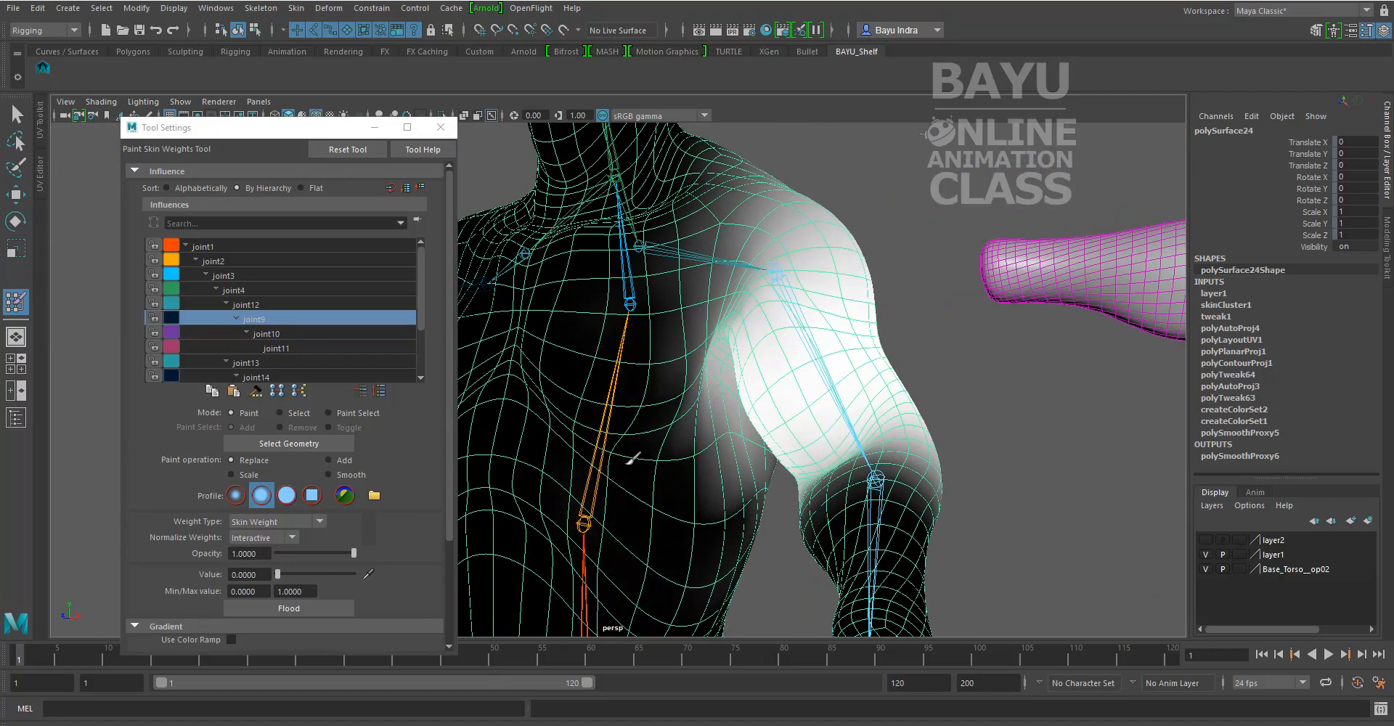
- Erase joint9's influence along the ribs and just below the left armpit, using Replace with value 0
alt+drag(708, 474, 739, 368)
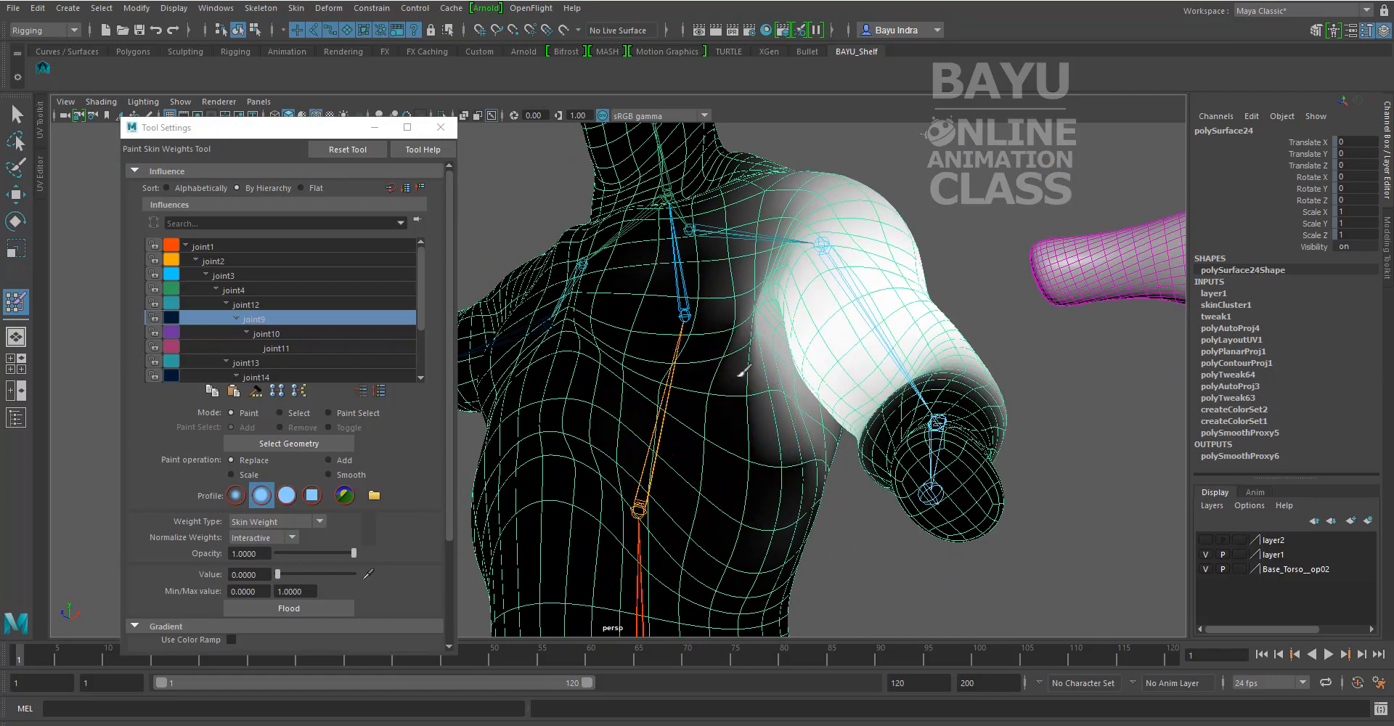
mouse_move(788, 459)
alt+mouse_down()
mouse_move(785, 445)
mouse_move(769, 473)
mouse_move(556, 471)
mouse_move(654, 483)
mouse_move(691, 446)
mouse_move(878, 454)
mouse_move(726, 440)
alt+mouse_up()
mouse_move(629, 379)
alt+mouse_down()
mouse_move(647, 445)
mouse_move(639, 436)
mouse_move(685, 379)
alt+mouse_up()
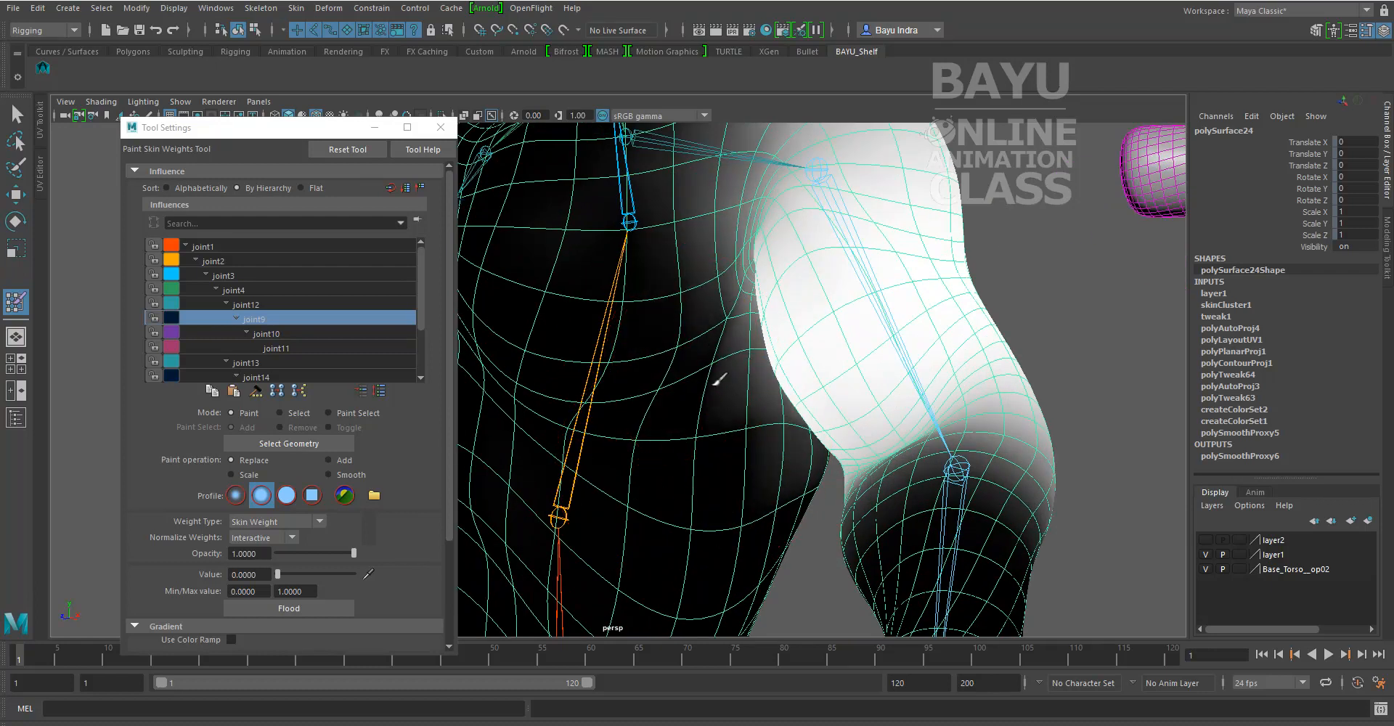
alt+drag(654, 416, 665, 452)
alt+middle_drag(660, 313, 654, 331)
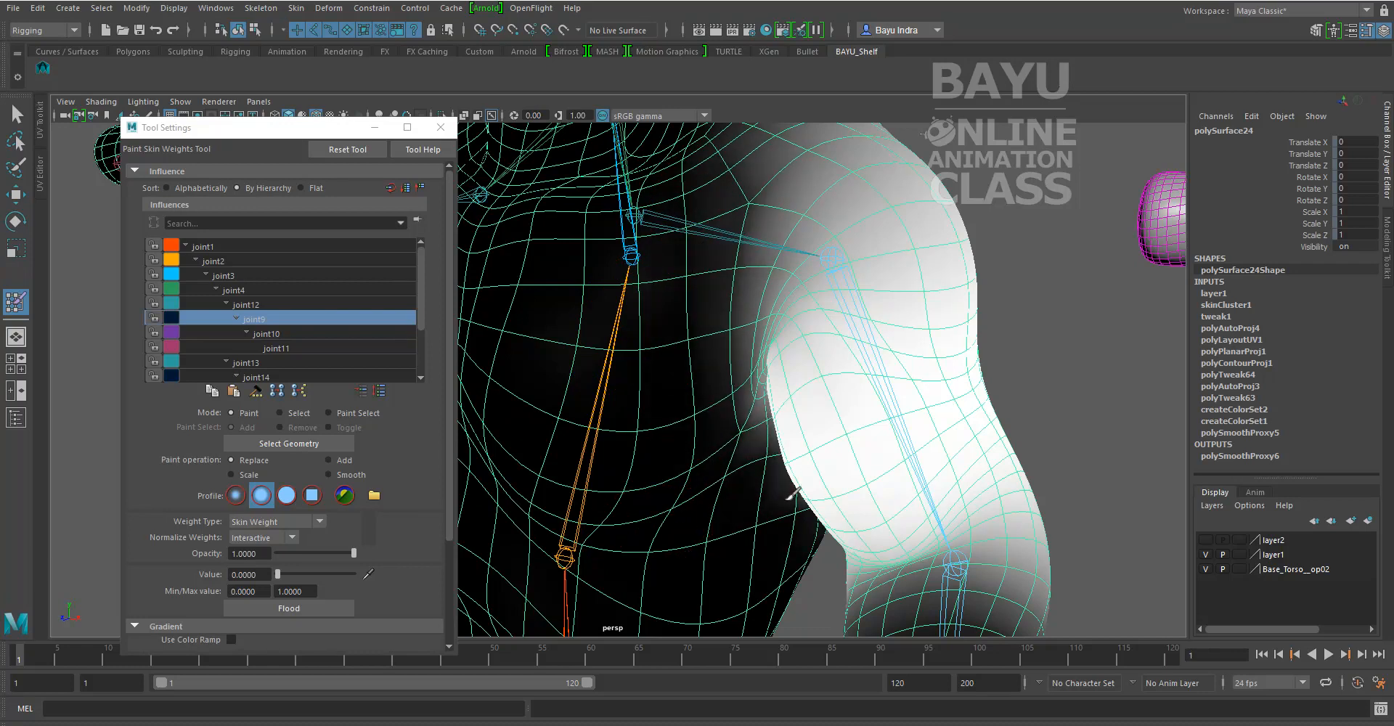
mouse_move(755, 441)
alt+mouse_down()
mouse_move(712, 377)
mouse_move(647, 351)
mouse_move(719, 361)
alt+mouse_up()
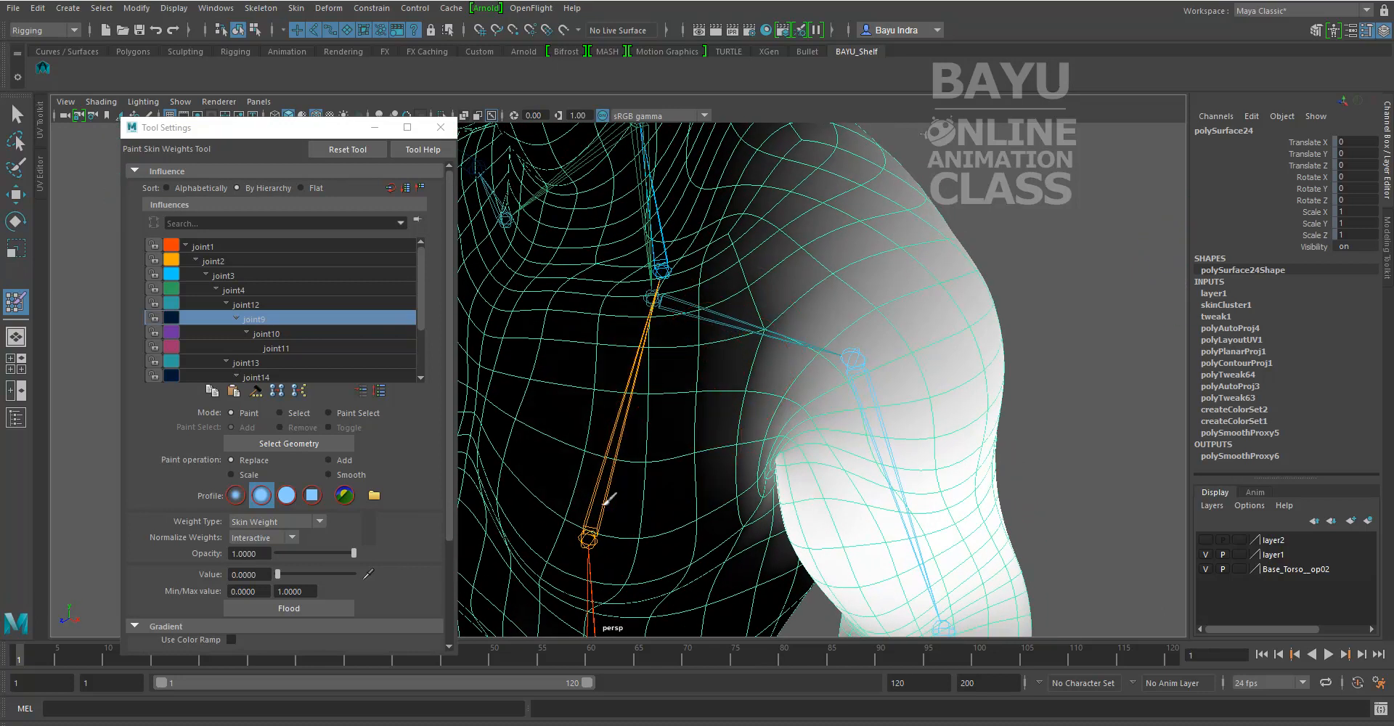
- Paint joint9's weight to 0 over the inner left shoulder top and down the upper back
mouse_move(748, 267)
mouse_down()
mouse_move(836, 192)
mouse_move(947, 208)
mouse_move(1005, 333)
mouse_move(940, 364)
mouse_move(854, 351)
mouse_move(799, 270)
mouse_move(768, 269)
mouse_move(870, 295)
mouse_move(695, 322)
mouse_up()
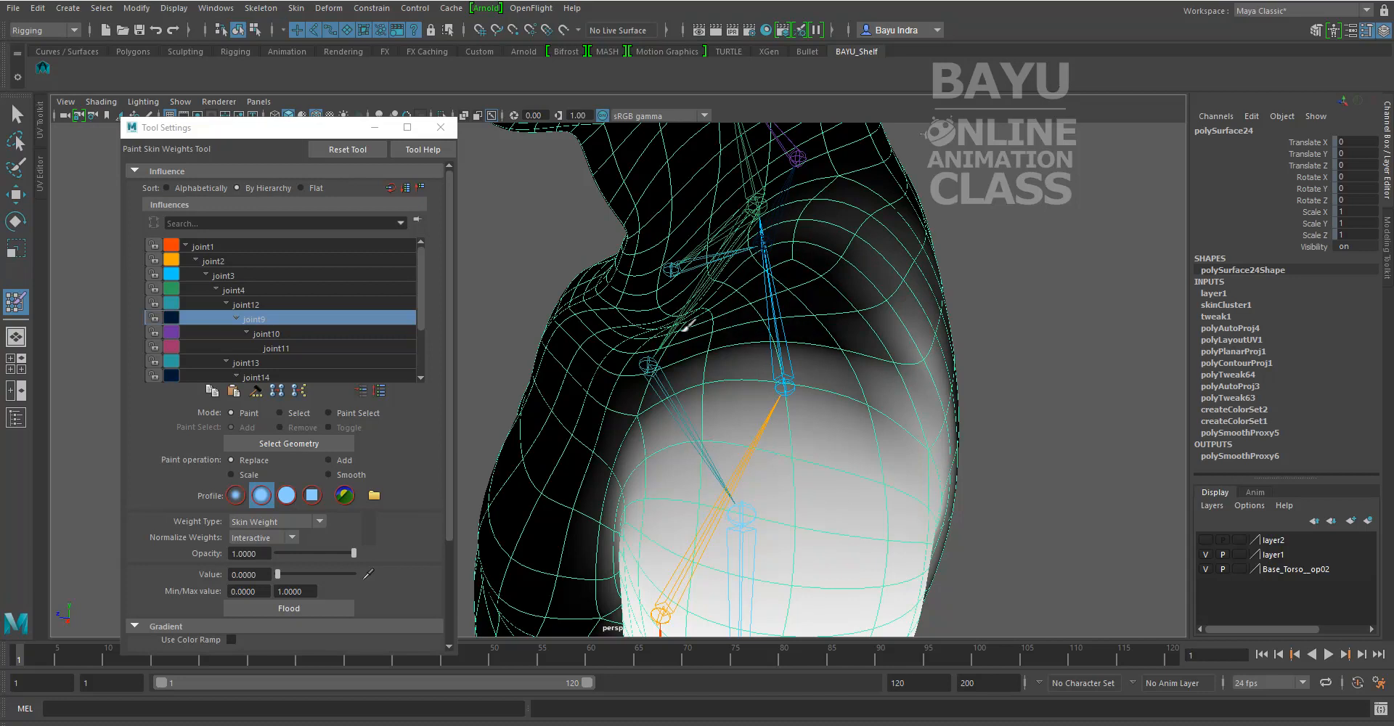
mouse_move(574, 374)
alt+mouse_down()
mouse_move(741, 274)
mouse_move(763, 311)
mouse_move(857, 235)
alt+mouse_up()
alt+middle_drag(857, 234, 860, 209)
mouse_move(812, 145)
mouse_down()
mouse_move(880, 139)
mouse_move(826, 178)
mouse_move(883, 365)
mouse_move(875, 513)
mouse_move(846, 550)
mouse_up()
alt+middle_drag(916, 327, 932, 363)
mouse_move(843, 260)
alt+mouse_down()
mouse_move(864, 125)
mouse_move(912, 297)
mouse_move(921, 277)
mouse_move(825, 324)
mouse_move(733, 440)
mouse_move(677, 481)
mouse_move(688, 407)
mouse_move(641, 570)
alt+mouse_up()
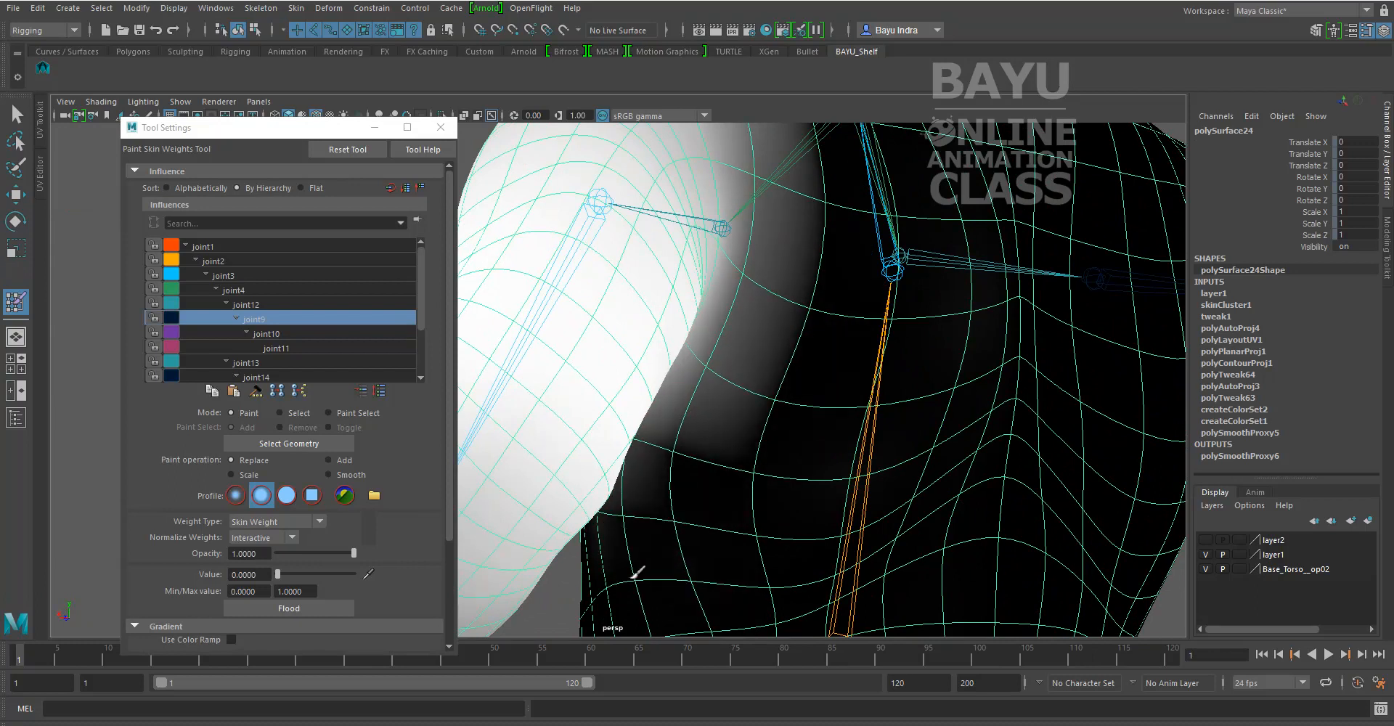
- Clear joint9's remaining weight around the left shoulder blade and the back of the armpit with value 0
mouse_move(752, 385)
mouse_down()
mouse_move(816, 218)
mouse_move(922, 406)
mouse_move(821, 451)
mouse_move(791, 199)
mouse_up()
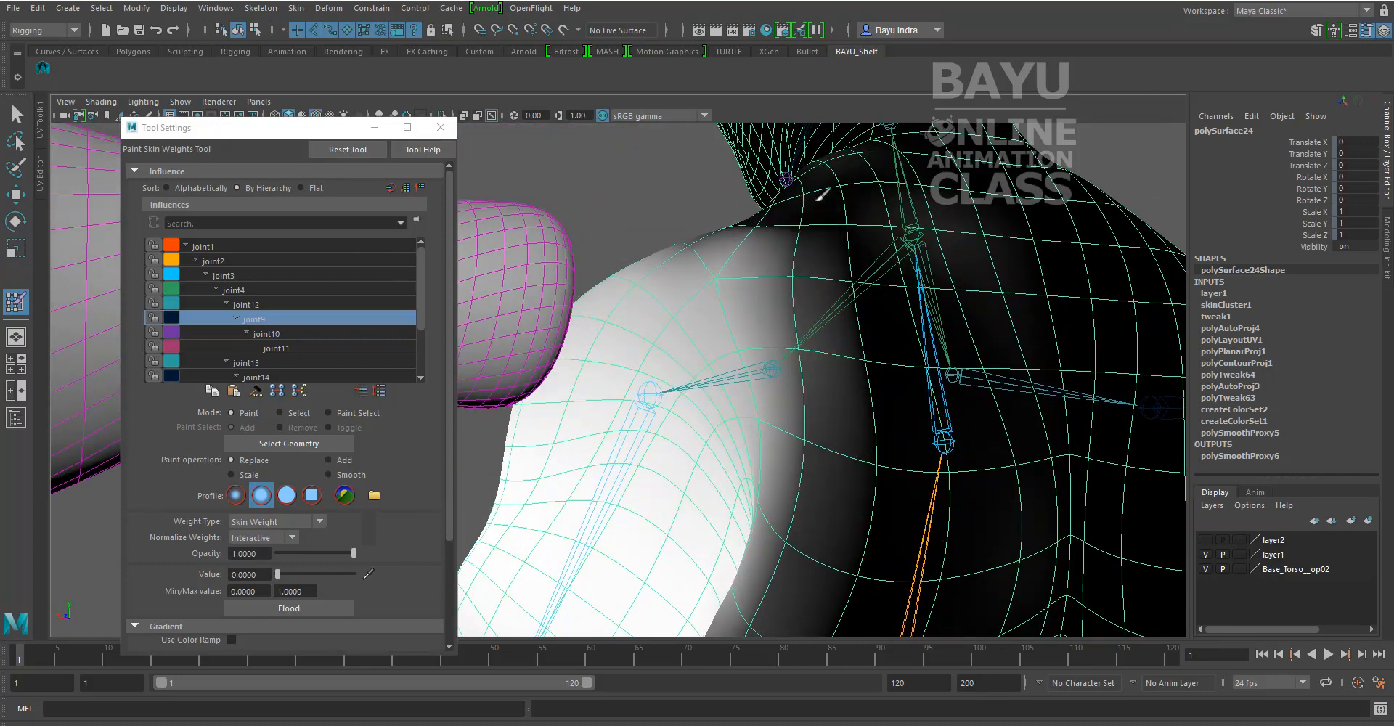
mouse_move(865, 232)
alt+mouse_down()
mouse_move(880, 320)
mouse_move(831, 280)
mouse_move(861, 495)
mouse_move(818, 587)
mouse_move(928, 399)
mouse_move(881, 224)
alt+mouse_up()
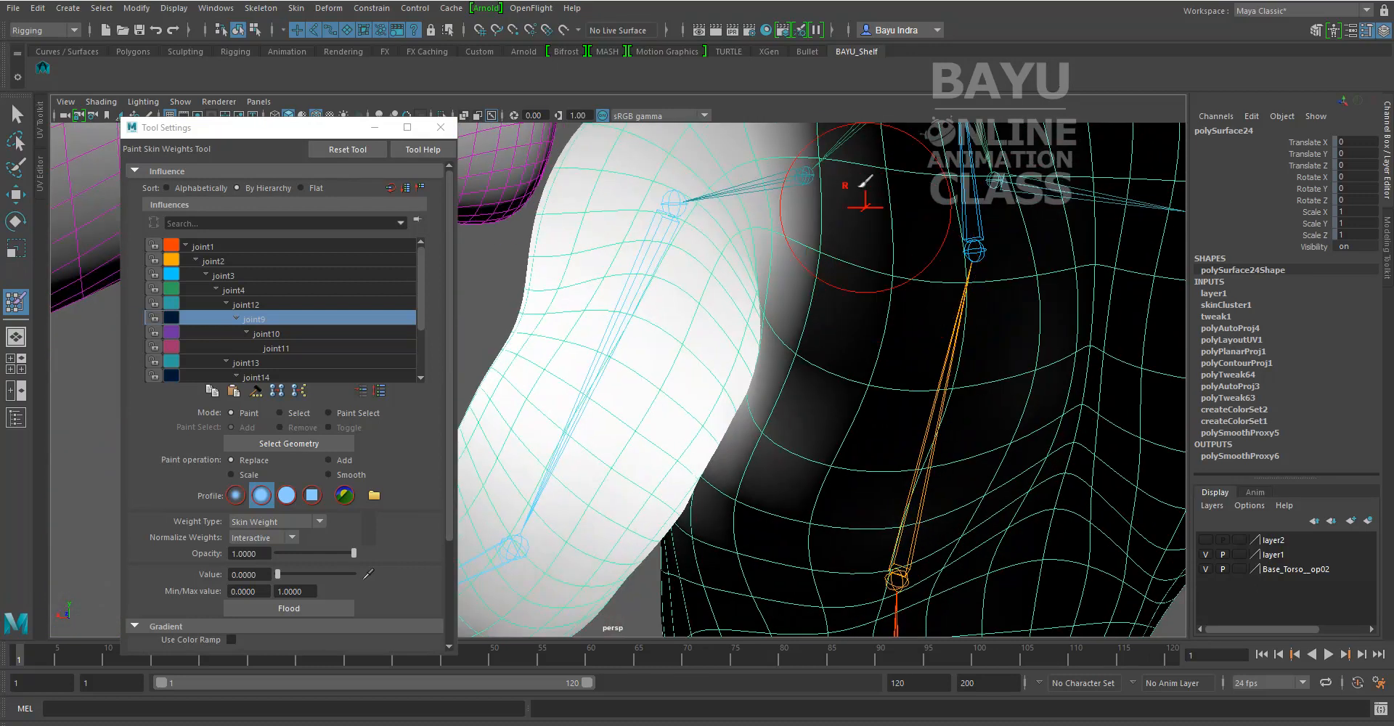
mouse_move(808, 458)
mouse_down()
mouse_move(778, 443)
mouse_move(702, 517)
mouse_up()
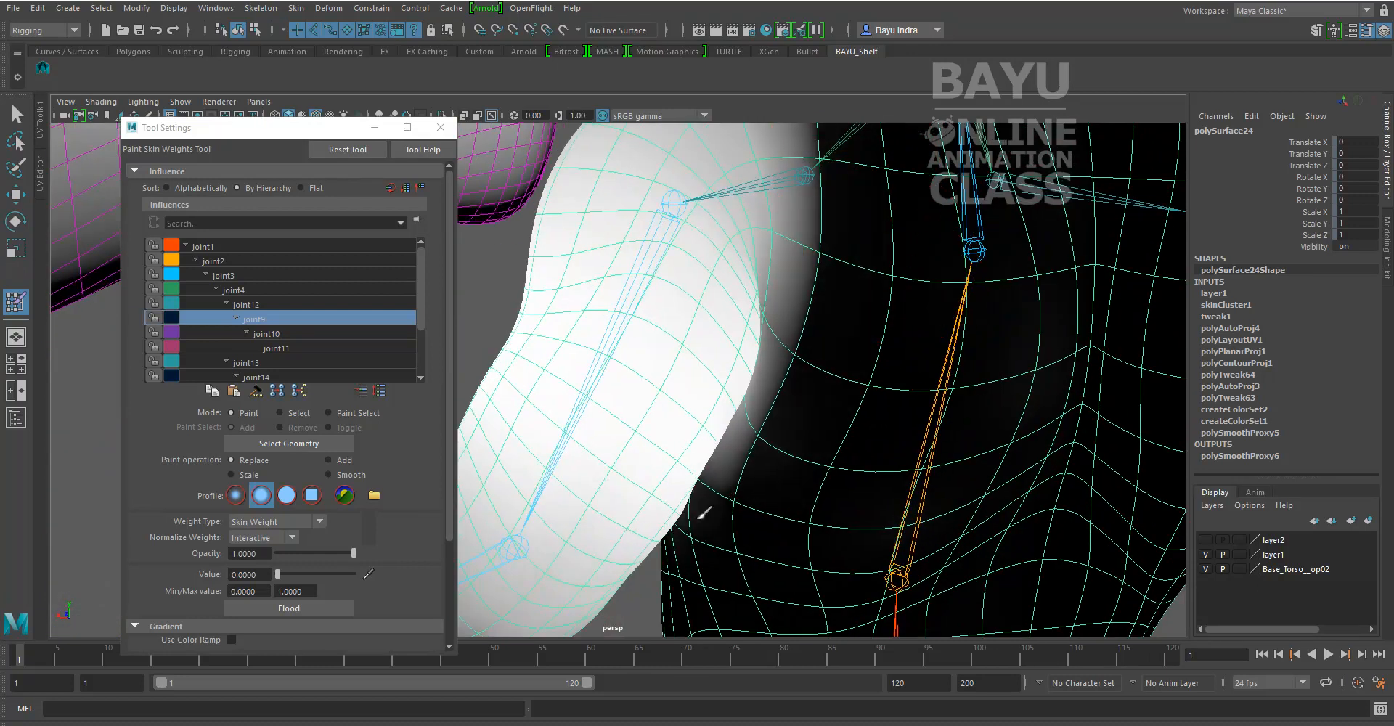
mouse_move(768, 419)
mouse_down()
mouse_move(825, 243)
mouse_move(834, 395)
mouse_move(756, 295)
mouse_up()
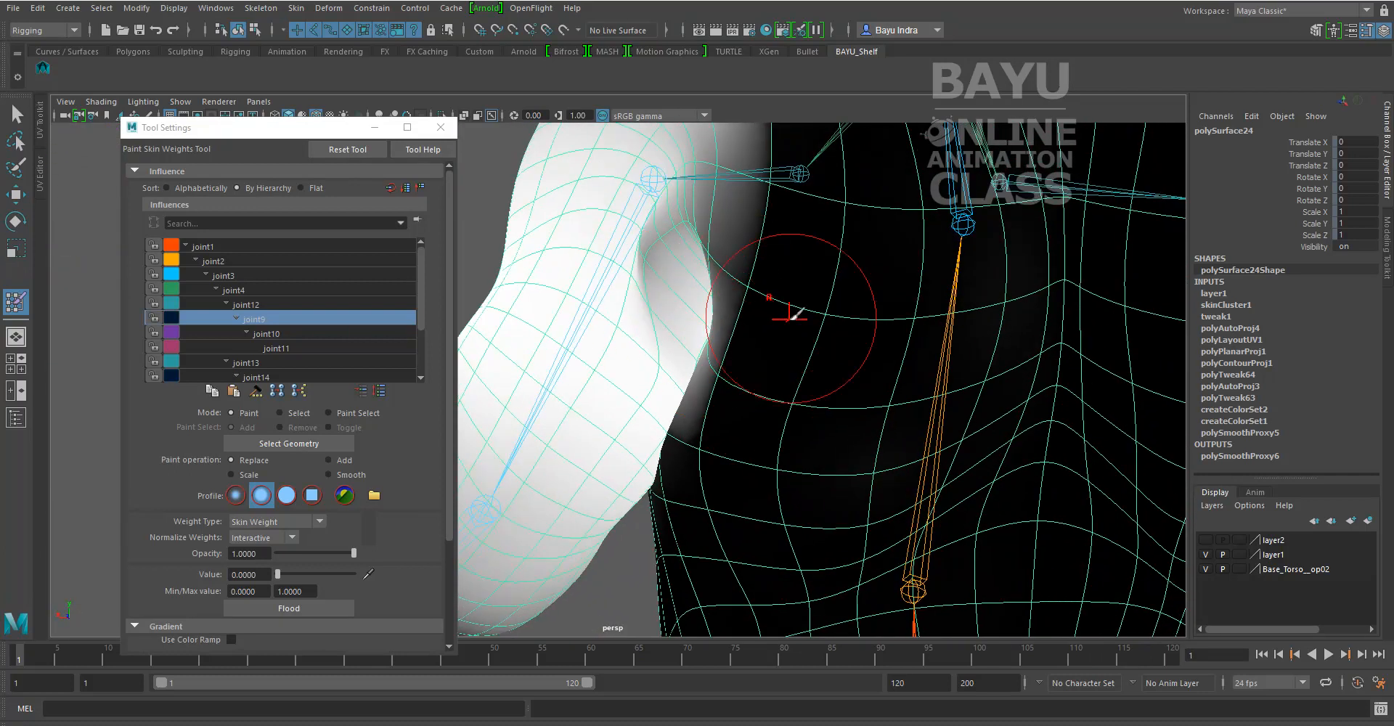
- Clean up joint9's weight boundary behind the left armpit, up to the shoulder top and along its outer edge, with value 0
mouse_move(850, 236)
alt+mouse_down()
mouse_move(847, 405)
mouse_move(809, 434)
mouse_move(754, 333)
alt+mouse_up()
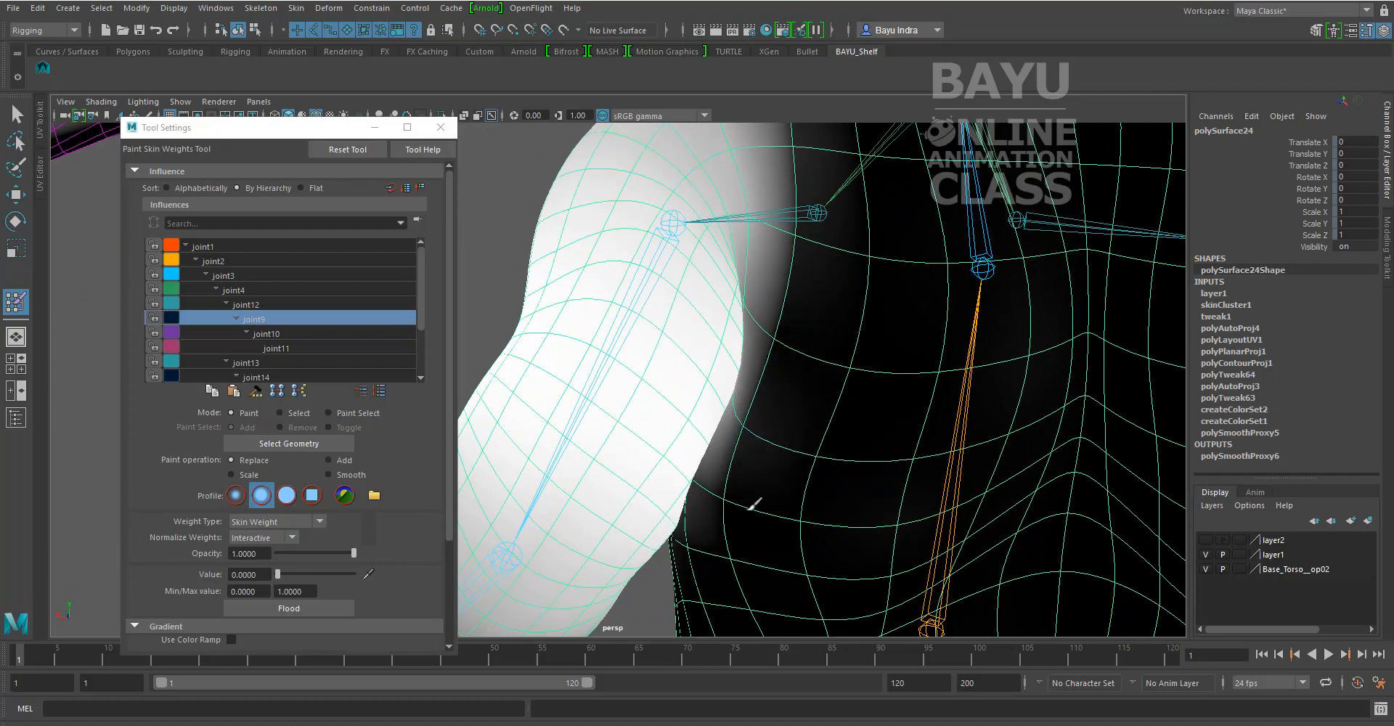
drag(753, 505, 690, 506)
alt+middle_drag(850, 324, 872, 449)
drag(809, 435, 797, 201)
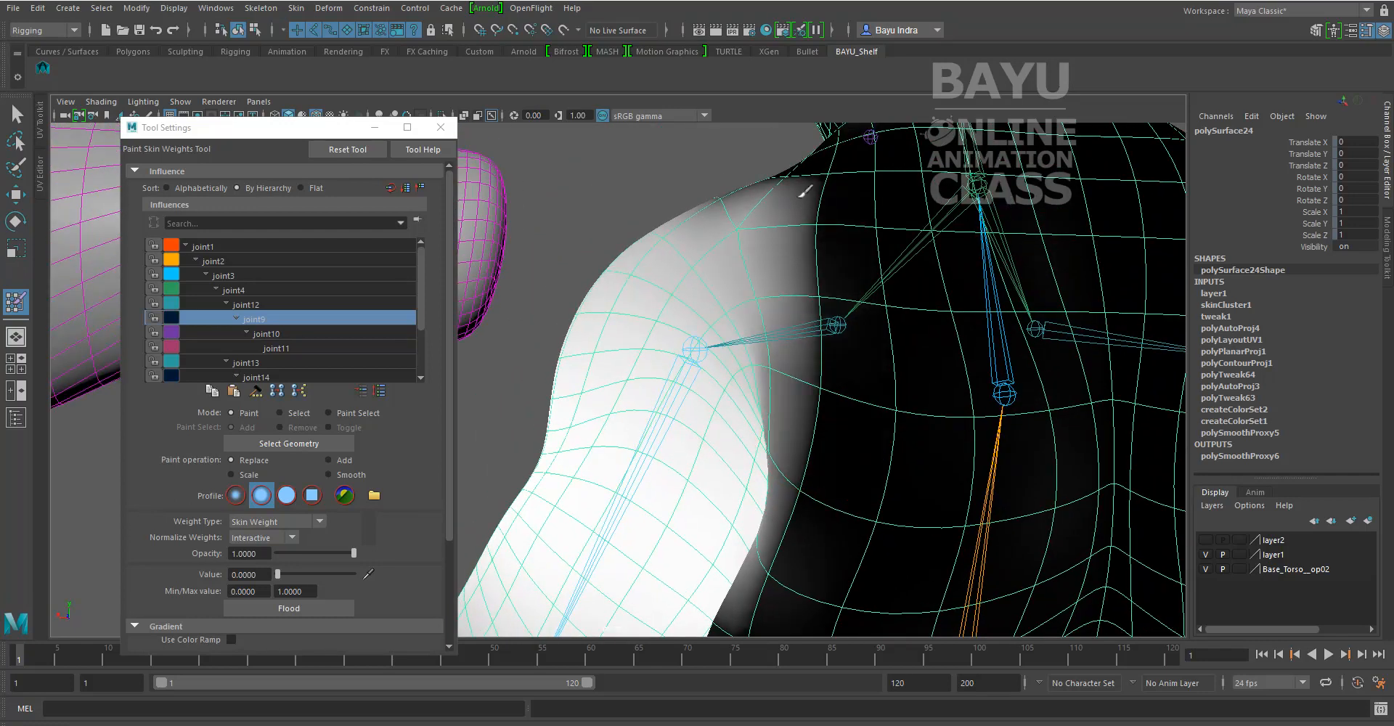
mouse_move(871, 296)
alt+mouse_down()
mouse_move(1017, 371)
mouse_move(1029, 362)
mouse_move(1000, 372)
alt+mouse_up()
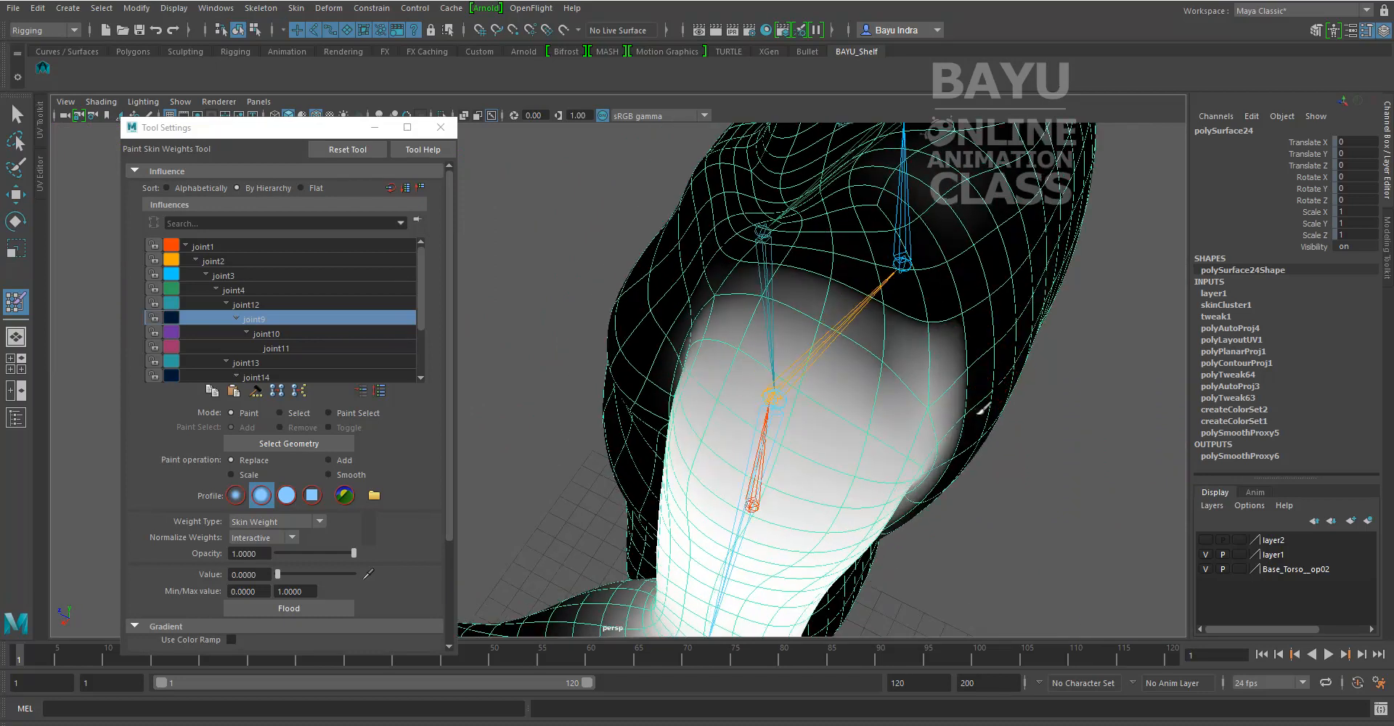
mouse_move(971, 427)
mouse_down()
mouse_move(959, 440)
mouse_move(897, 345)
mouse_move(756, 277)
mouse_move(872, 321)
mouse_move(963, 390)
mouse_move(929, 382)
mouse_move(954, 401)
mouse_up()
- Close the paint tool settings and compare the left shoulder deformation on the proxy and the smoothed torso
alt+drag(734, 331, 1133, 408)
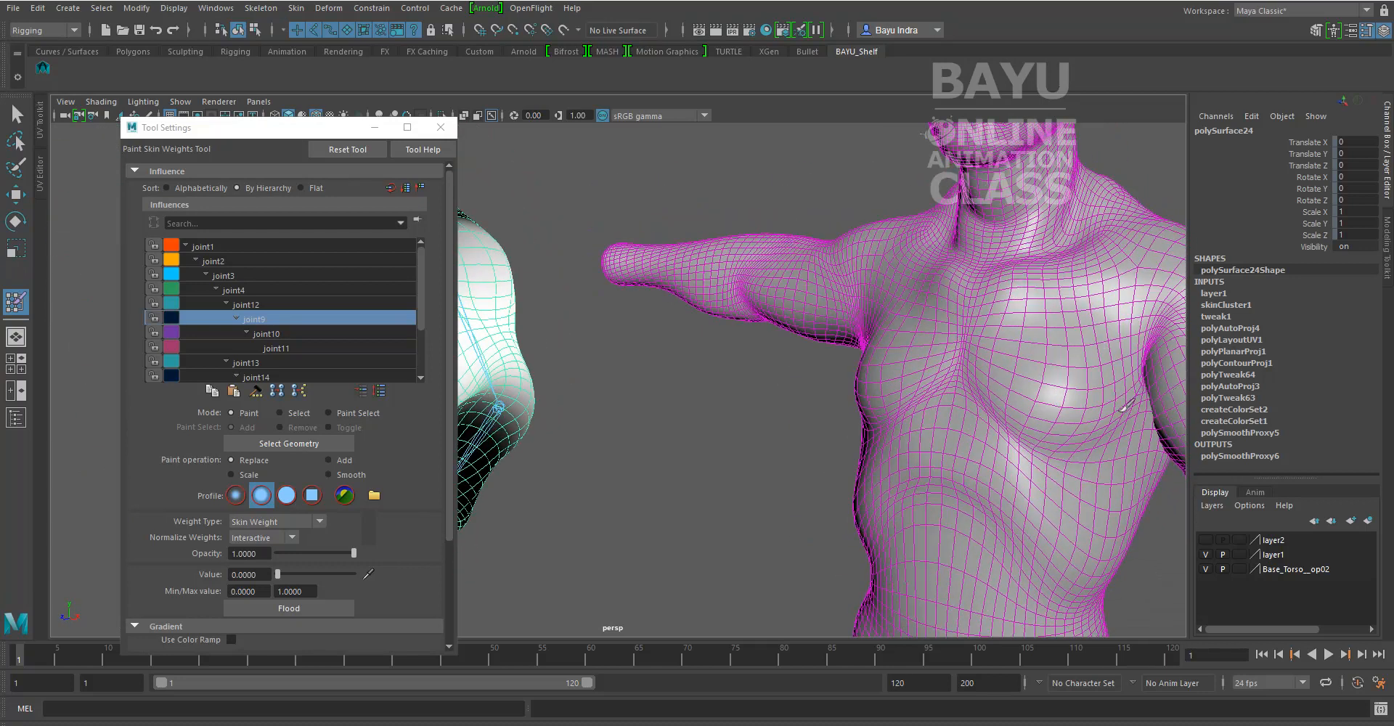
alt+drag(966, 417, 858, 496)
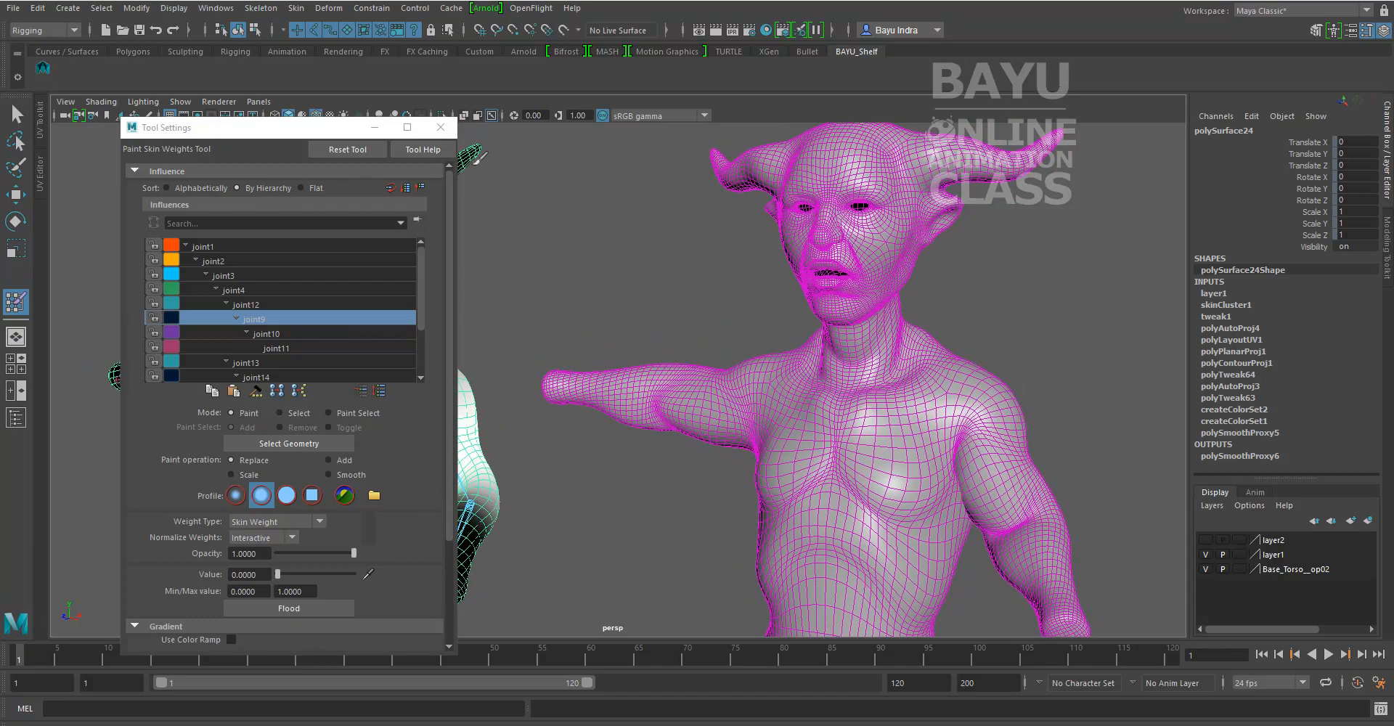
click(440, 127)
alt+drag(625, 440, 741, 468)
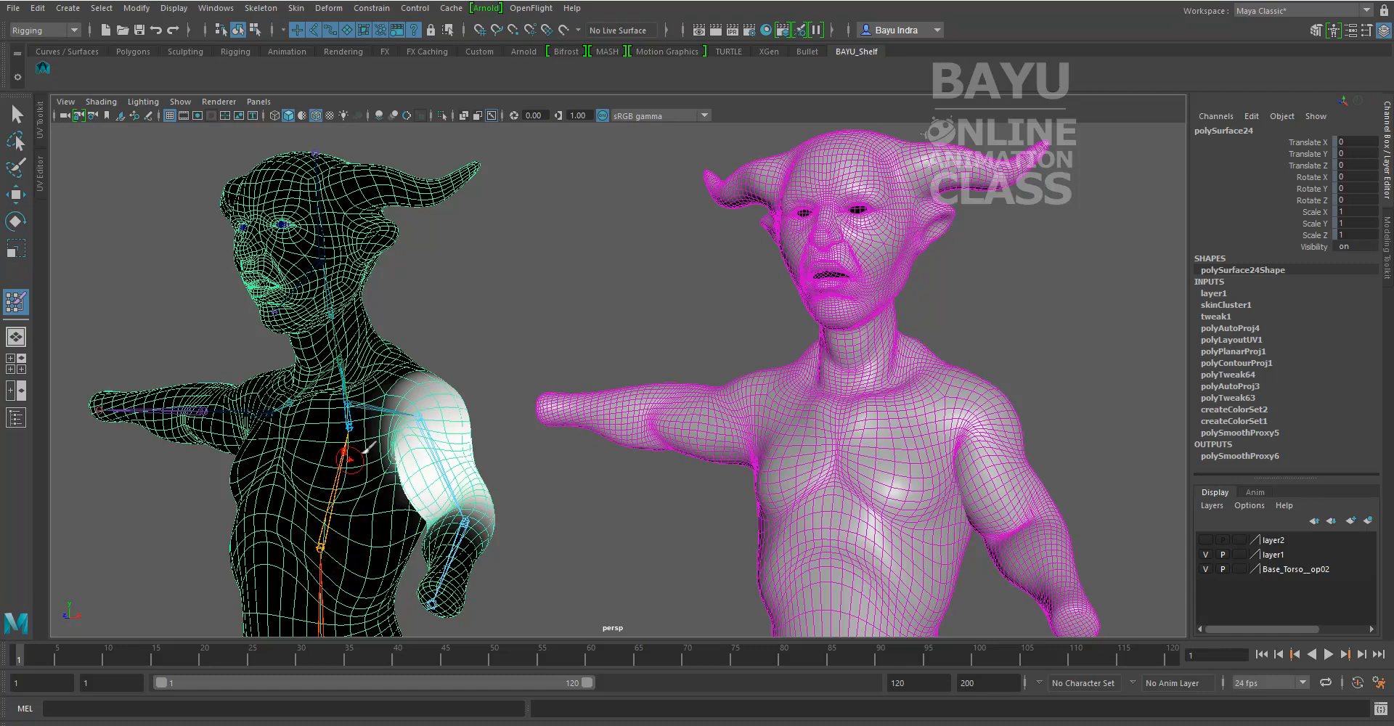
click(418, 478)
alt+middle_drag(633, 462, 636, 473)
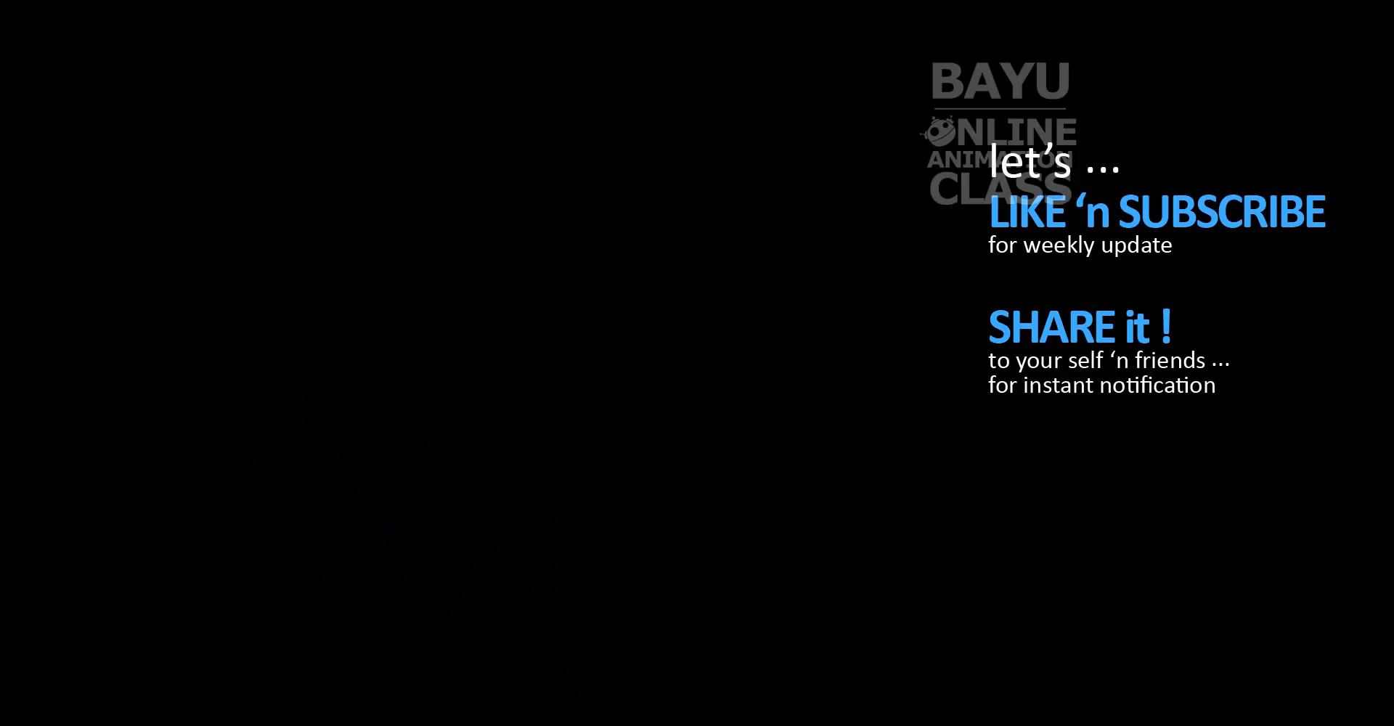